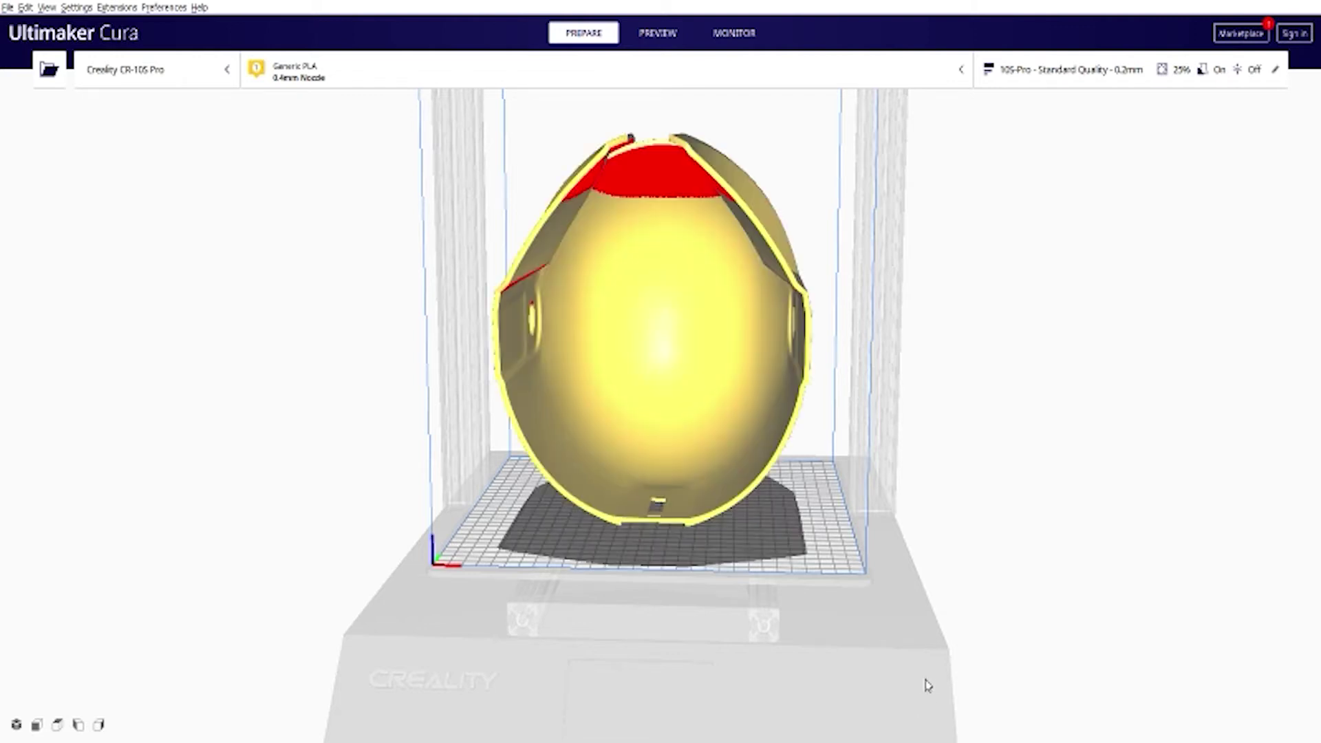
pyautogui.moveTo(742, 550); pyautogui.dragTo(961, 557, button='right')
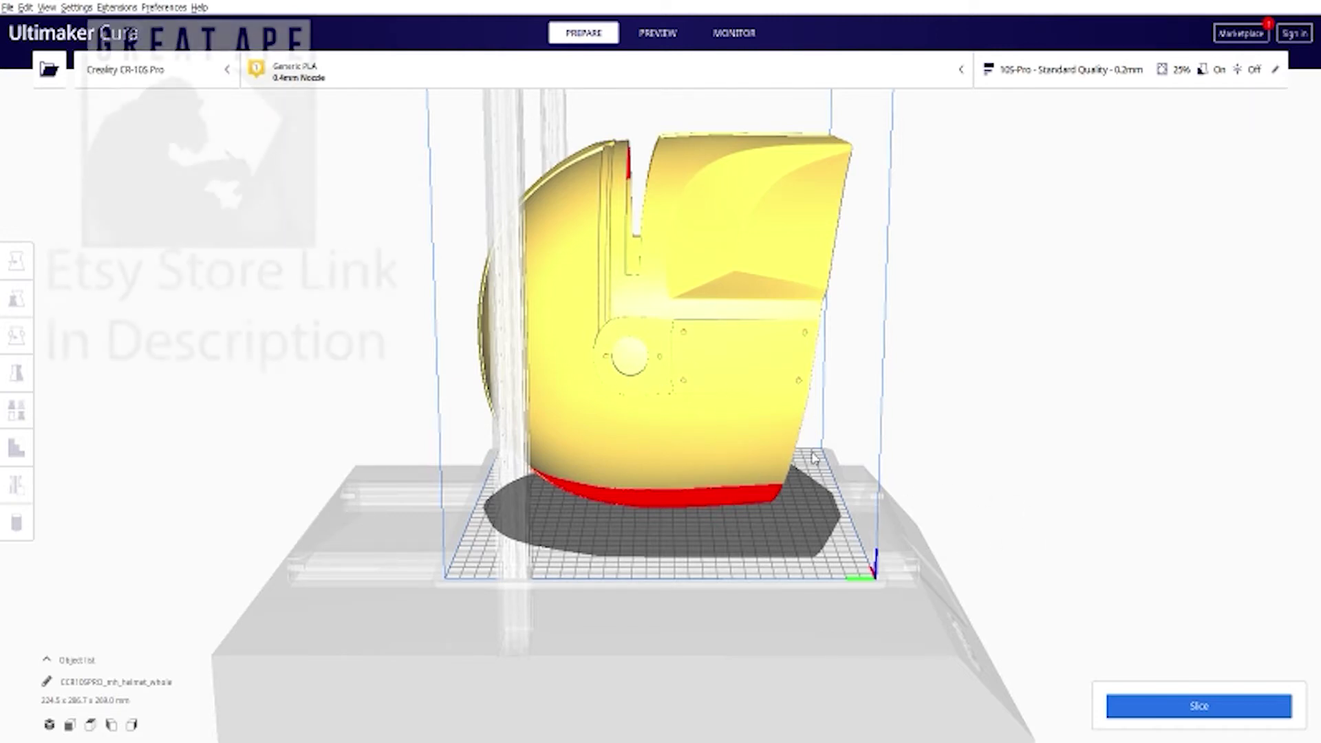
pyautogui.moveTo(814, 457); pyautogui.dragTo(736, 392, button='right')
pyautogui.moveTo(784, 434); pyautogui.dragTo(729, 613, button='right')
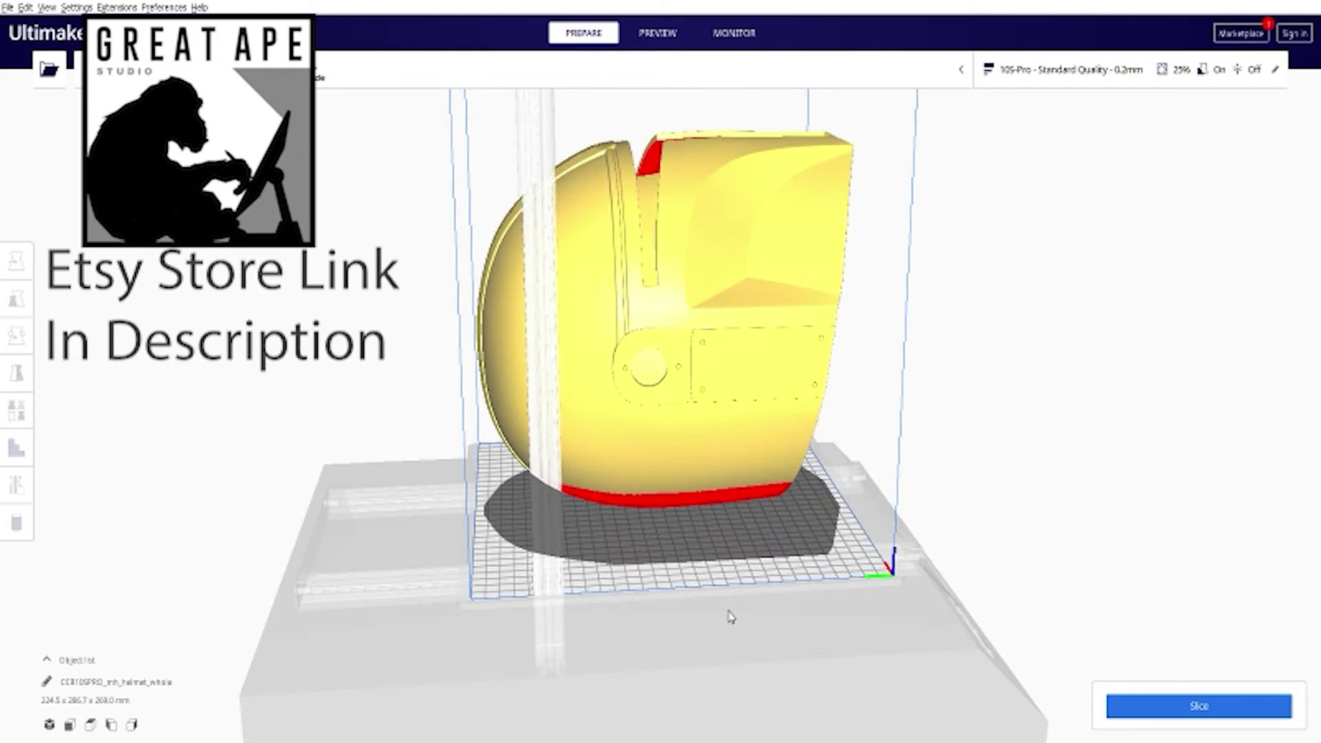
pyautogui.click(805, 300)
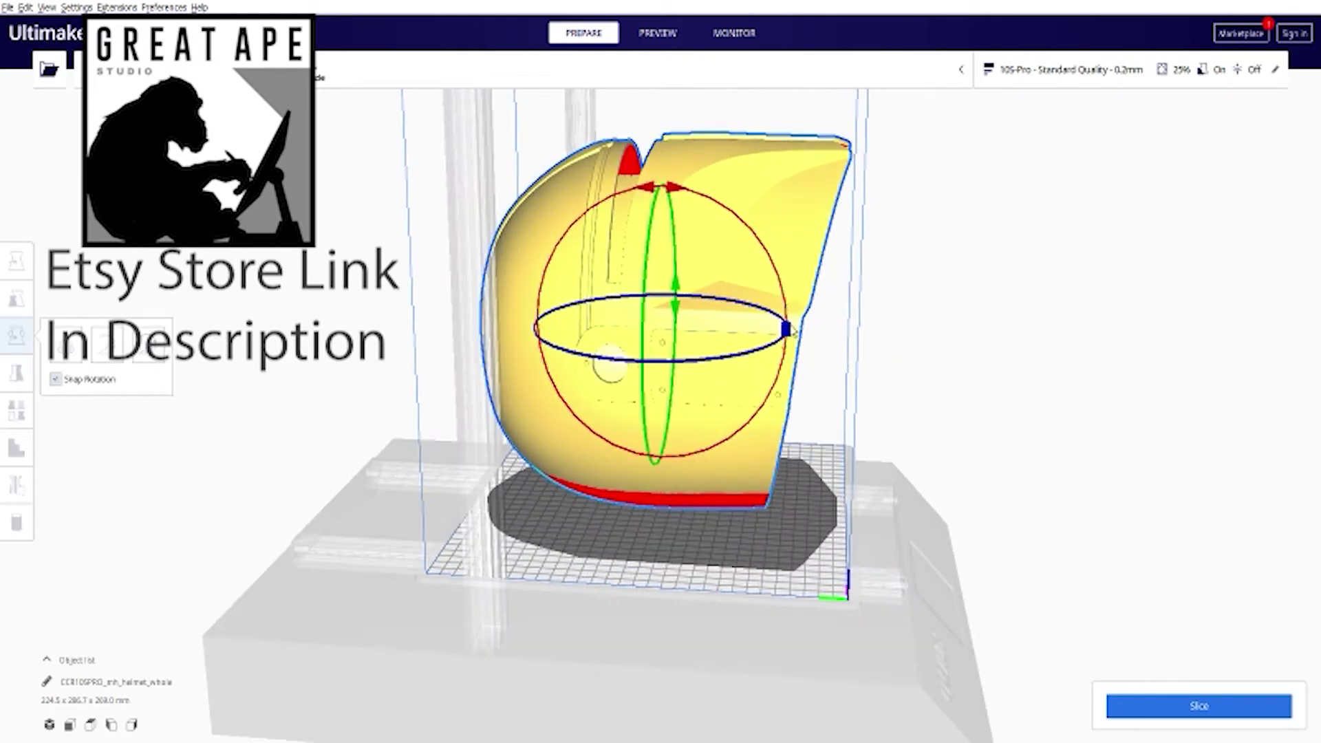
# Rotate the helmet upright so the dome is on top and the neck opening faces down.
pyautogui.moveTo(792, 331); pyautogui.dragTo(696, 463)
pyautogui.click(764, 612)
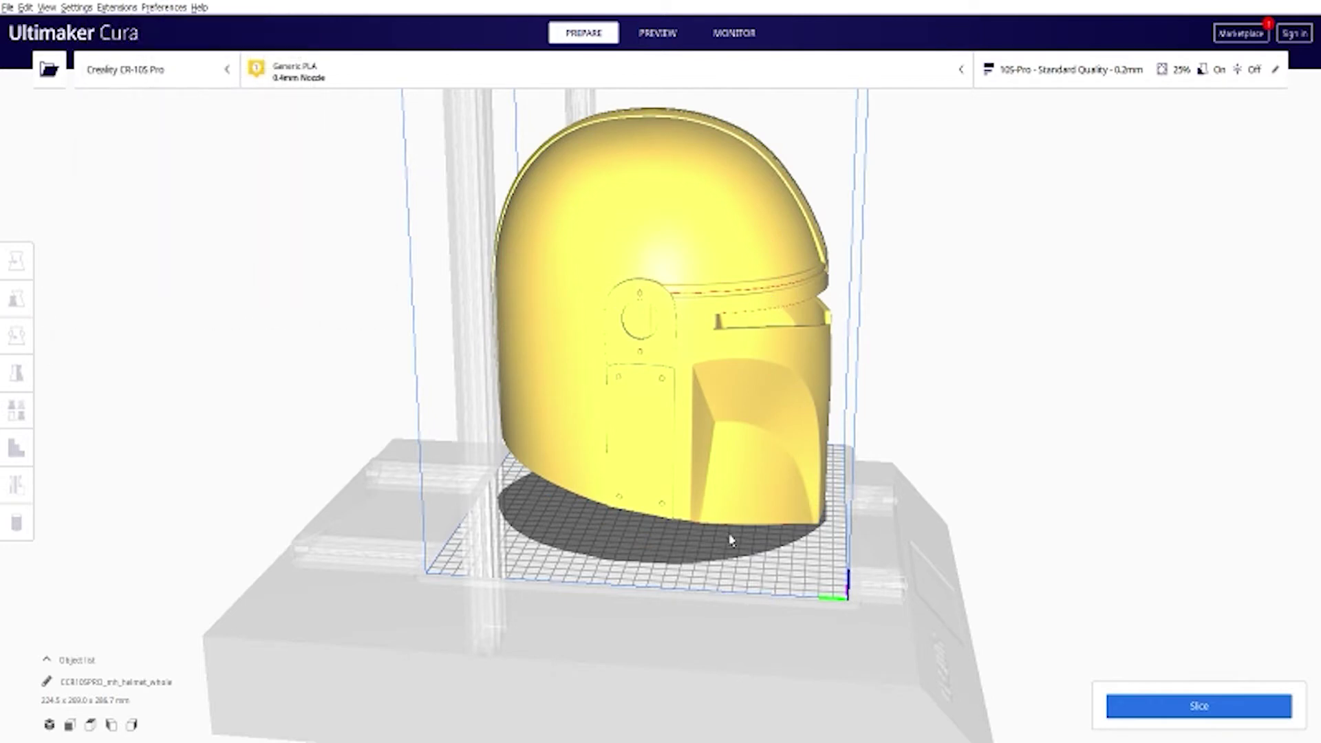
pyautogui.scroll(5, 730, 540)
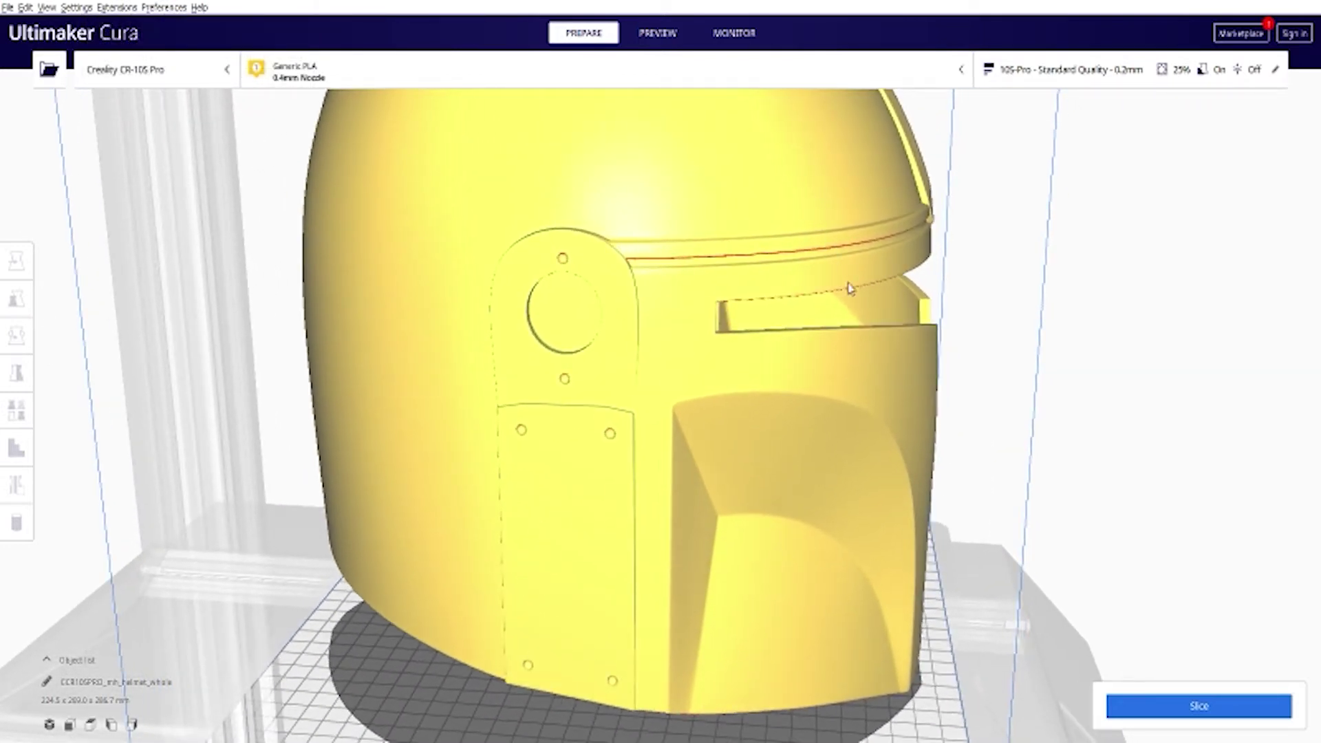
pyautogui.click(902, 398)
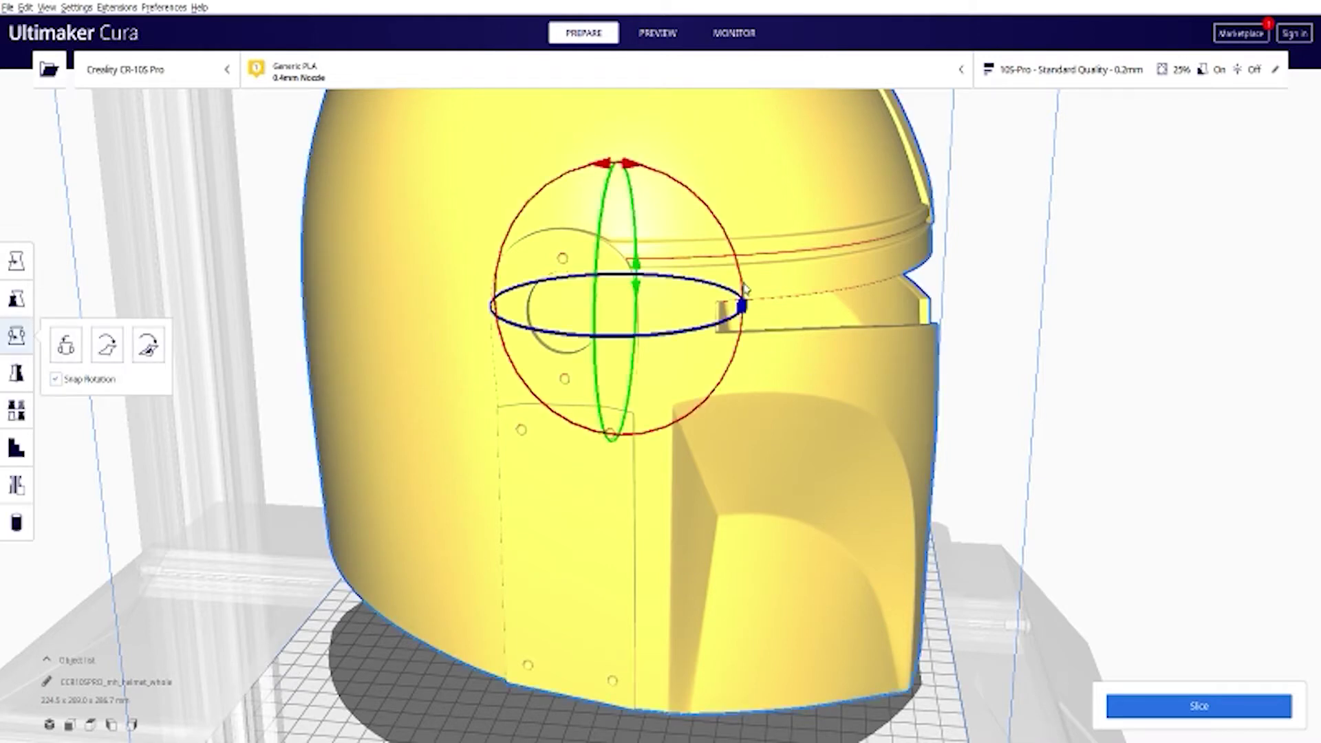
pyautogui.moveTo(745, 292); pyautogui.dragTo(734, 249)
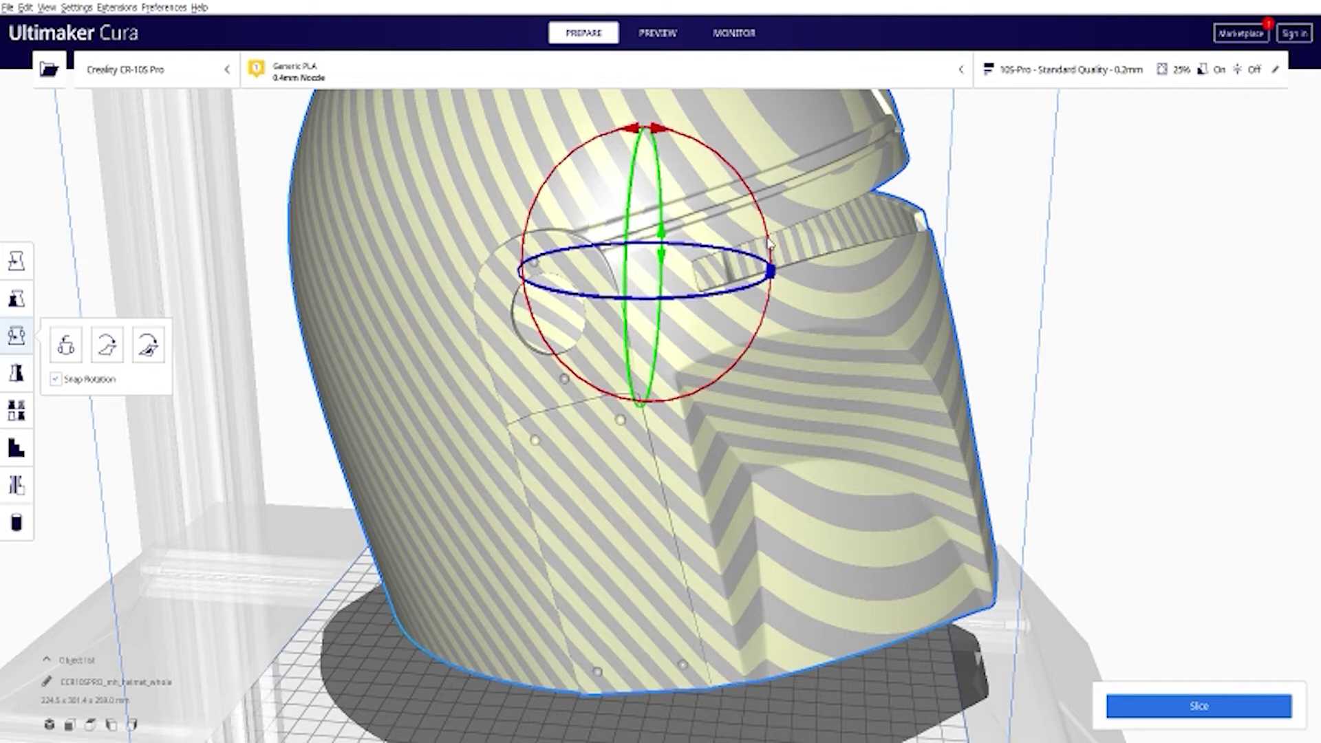
pyautogui.moveTo(769, 252); pyautogui.dragTo(762, 347)
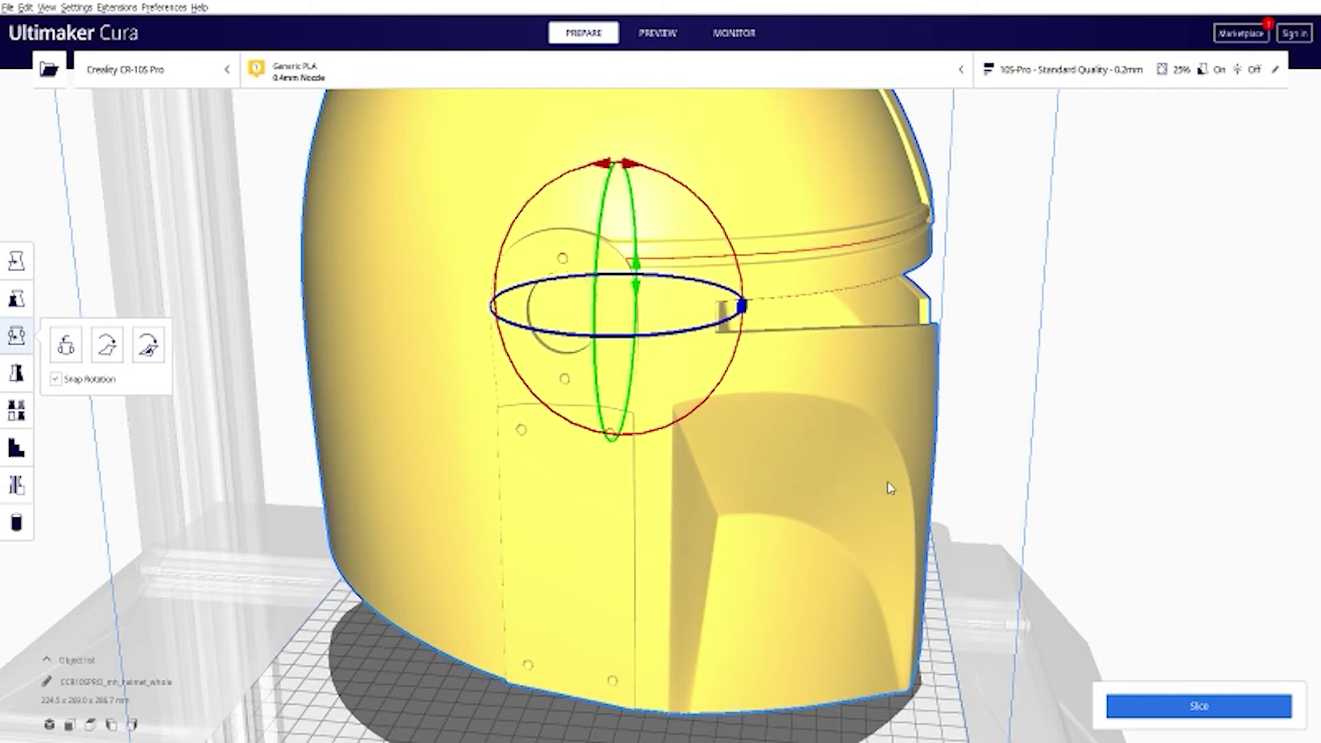
# Orbit around the upright helmet, ending on a straight front view.
pyautogui.scroll(-3, 894, 598)
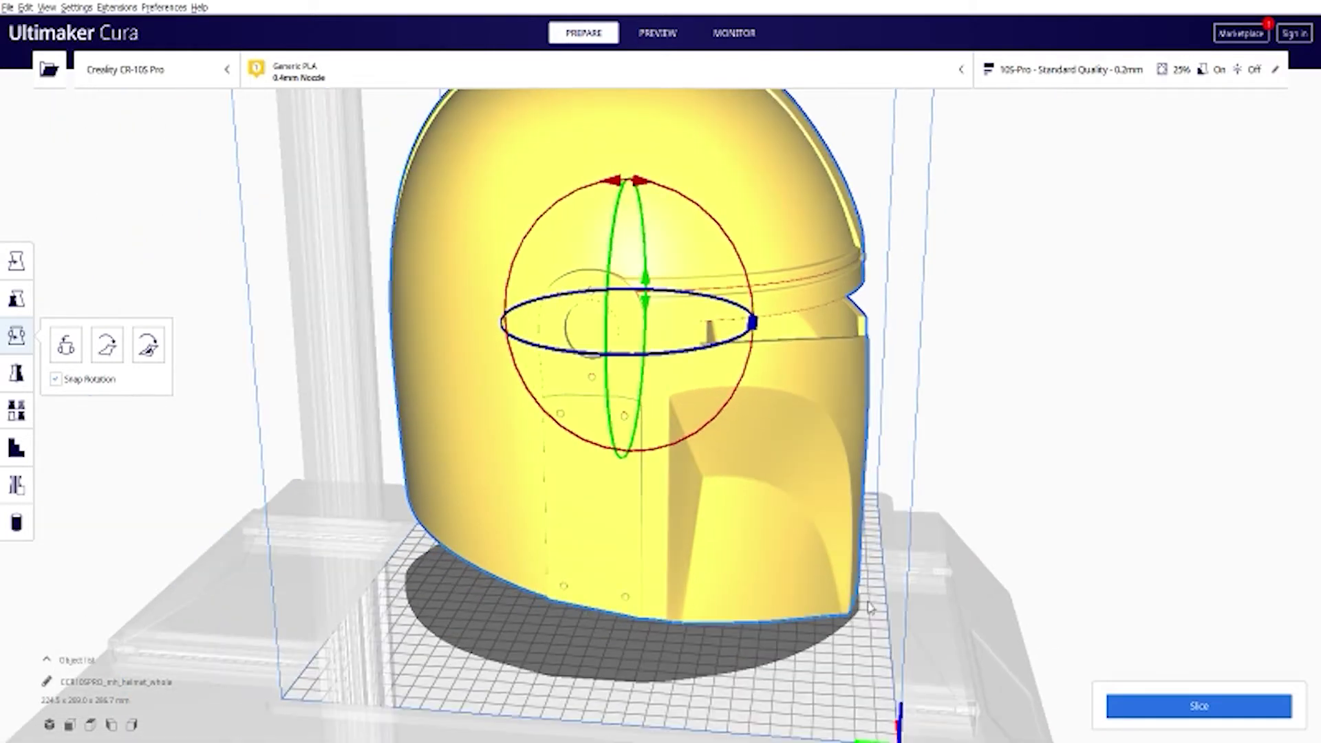
pyautogui.moveTo(856, 617); pyautogui.dragTo(444, 559, button='right')
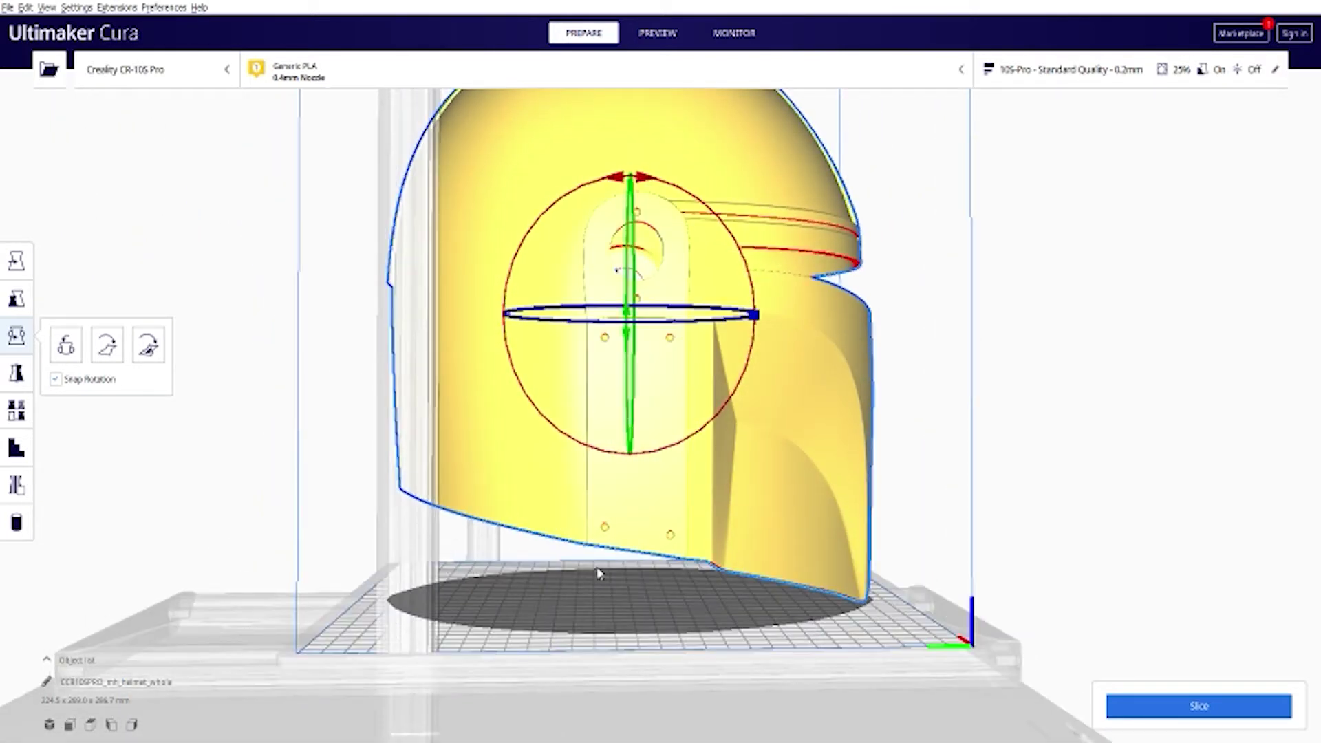
pyautogui.moveTo(604, 569); pyautogui.dragTo(615, 634, button='right')
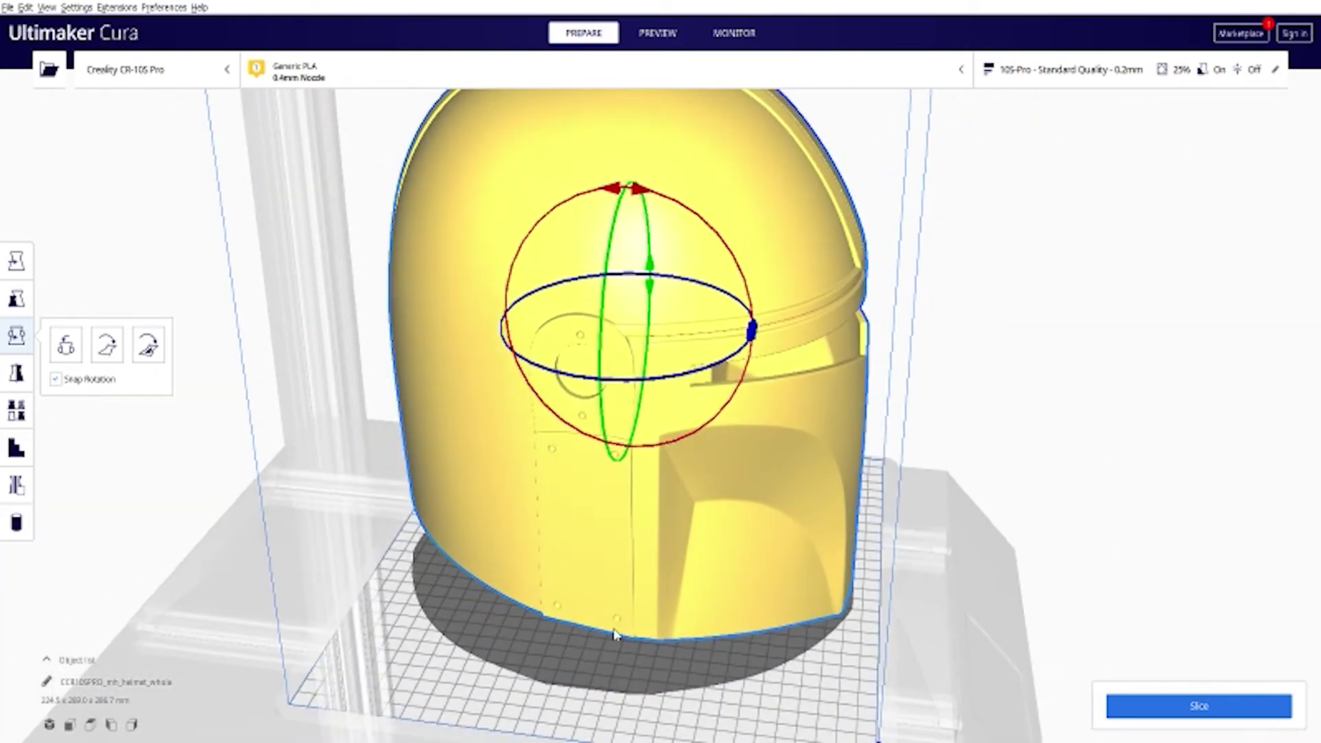
pyautogui.moveTo(856, 650); pyautogui.dragTo(564, 642, button='right')
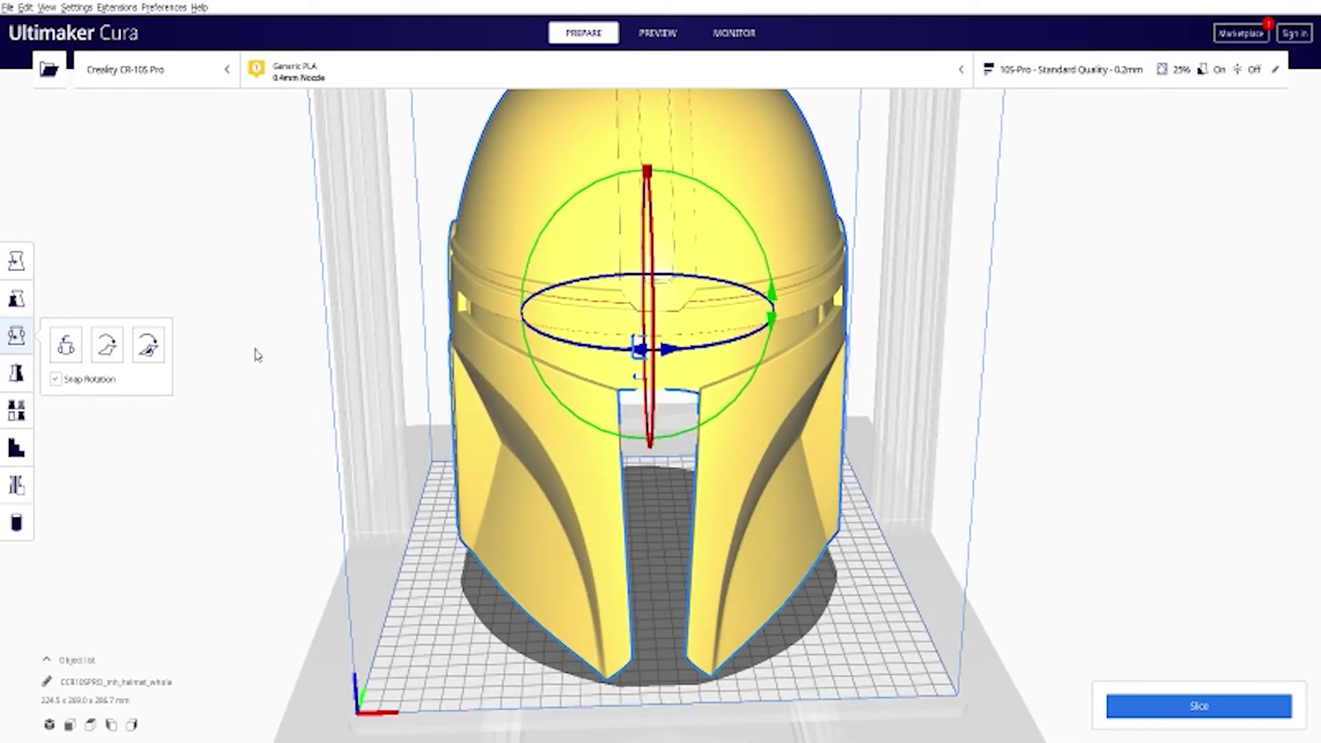
pyautogui.click(25, 307)
pyautogui.doubleClick(162, 298)
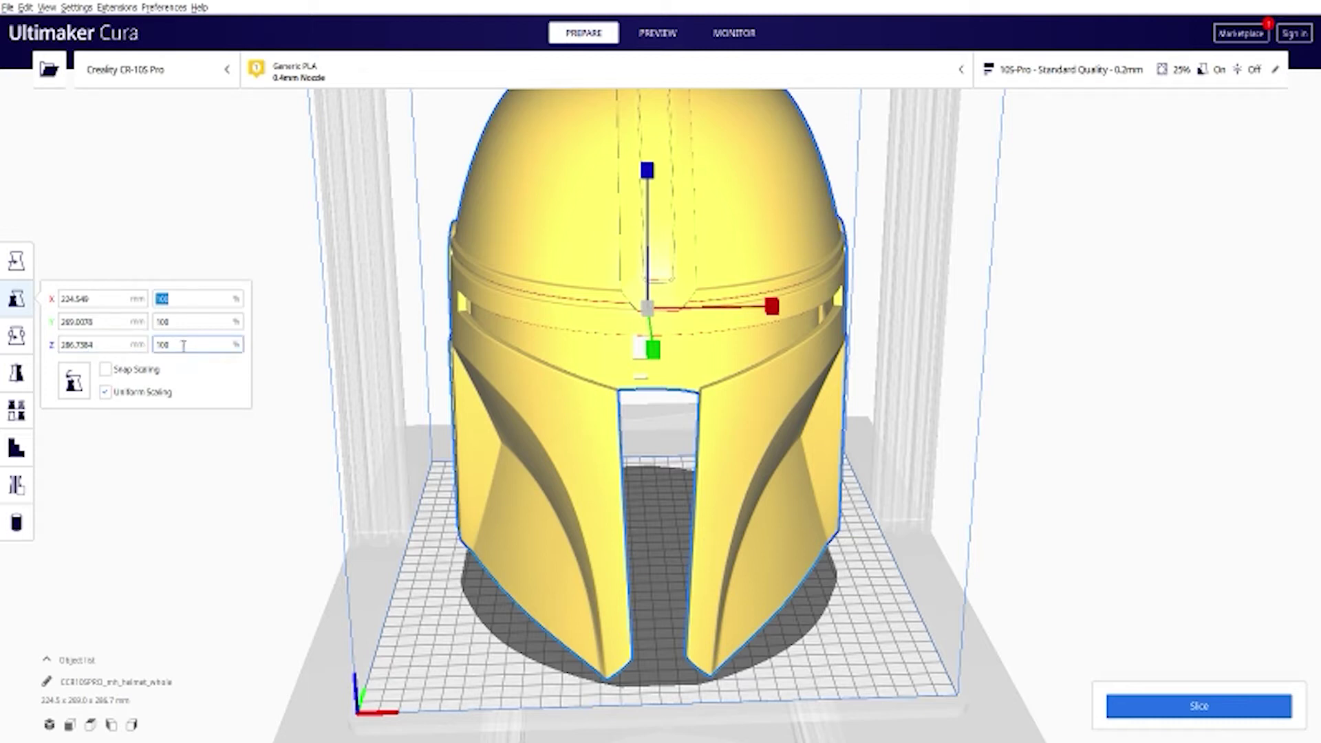
pyautogui.click(467, 643)
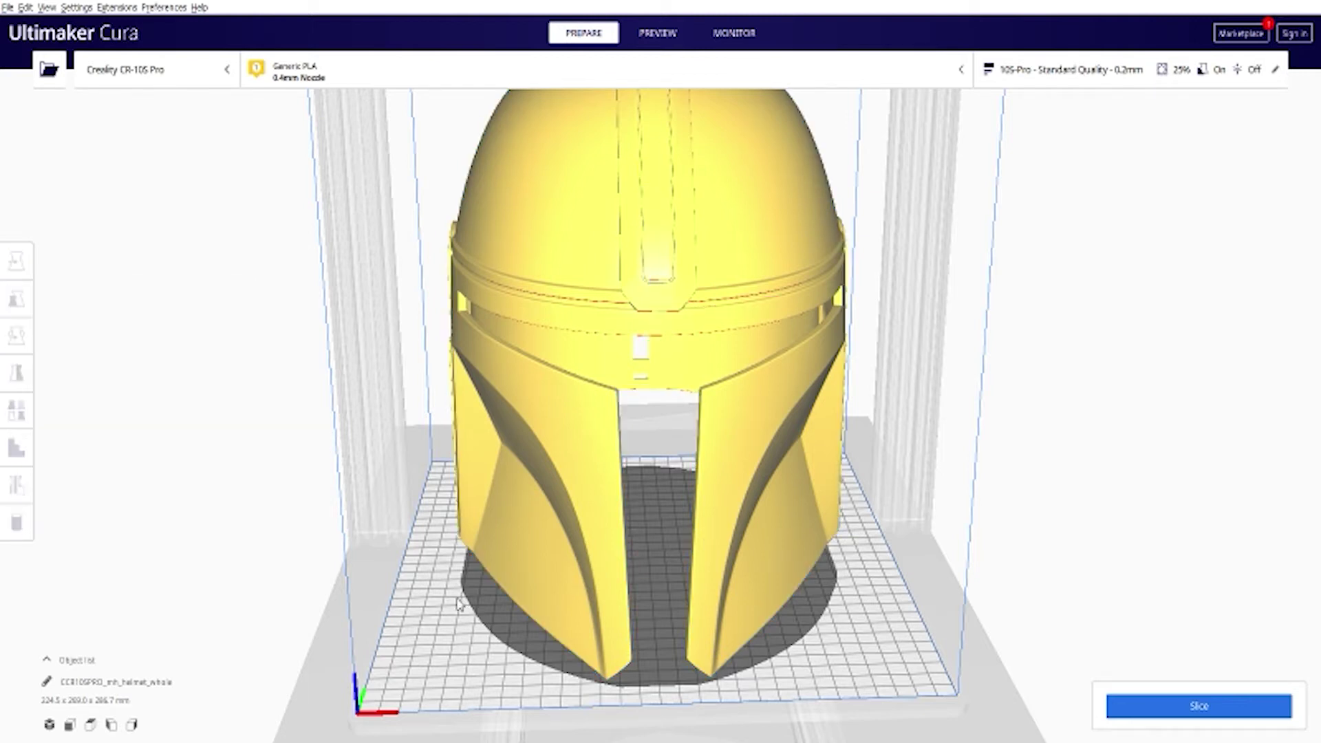
pyautogui.moveTo(460, 605); pyautogui.dragTo(837, 296, button='right')
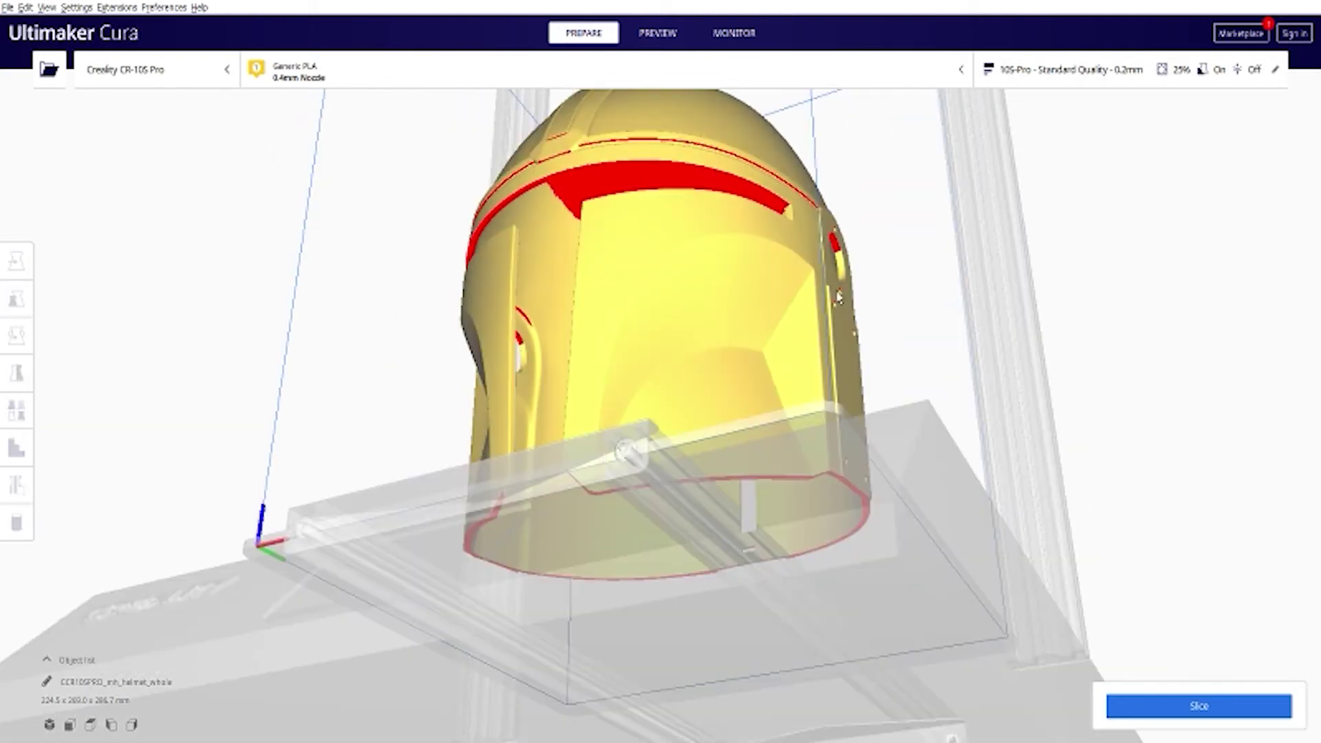
pyautogui.moveTo(901, 458)
pyautogui.mouseDown(button='right')
pyautogui.moveTo(905, 502)
pyautogui.moveTo(919, 442)
pyautogui.mouseUp(button='right')
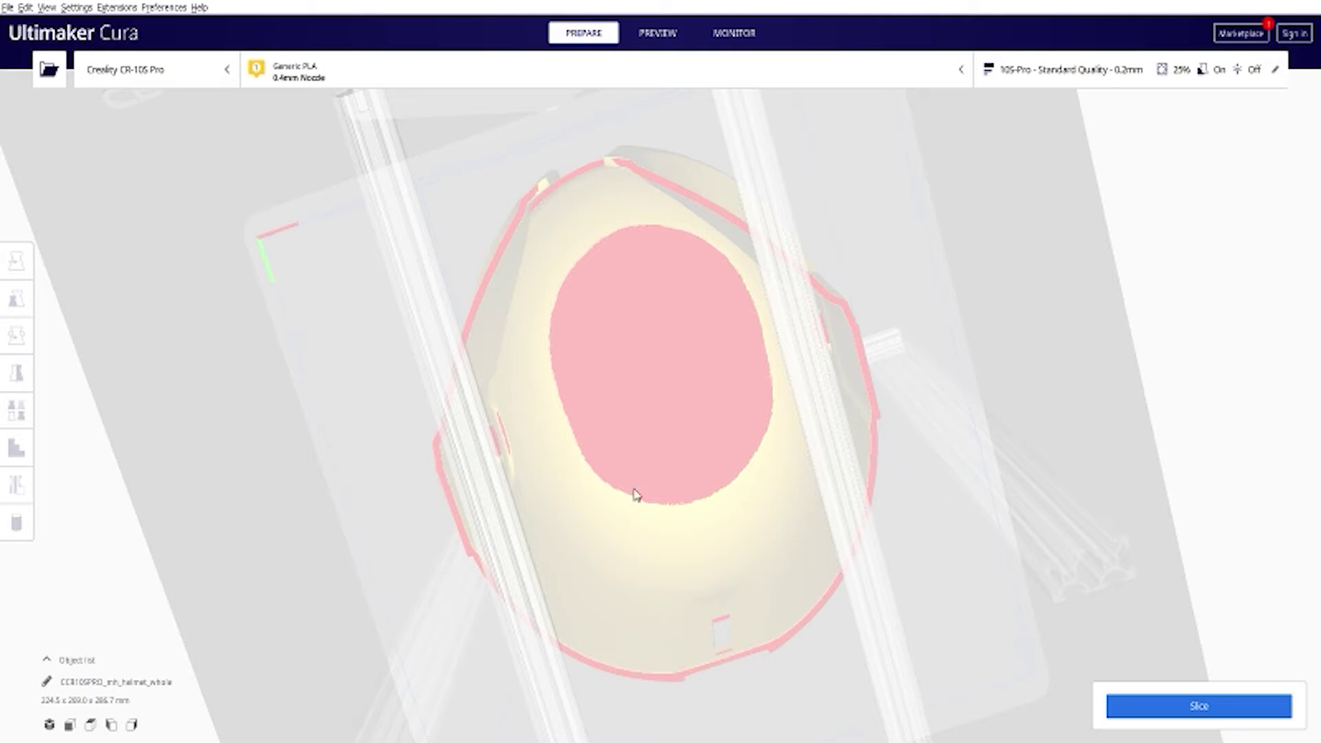
pyautogui.moveTo(633, 495); pyautogui.dragTo(828, 570, button='right')
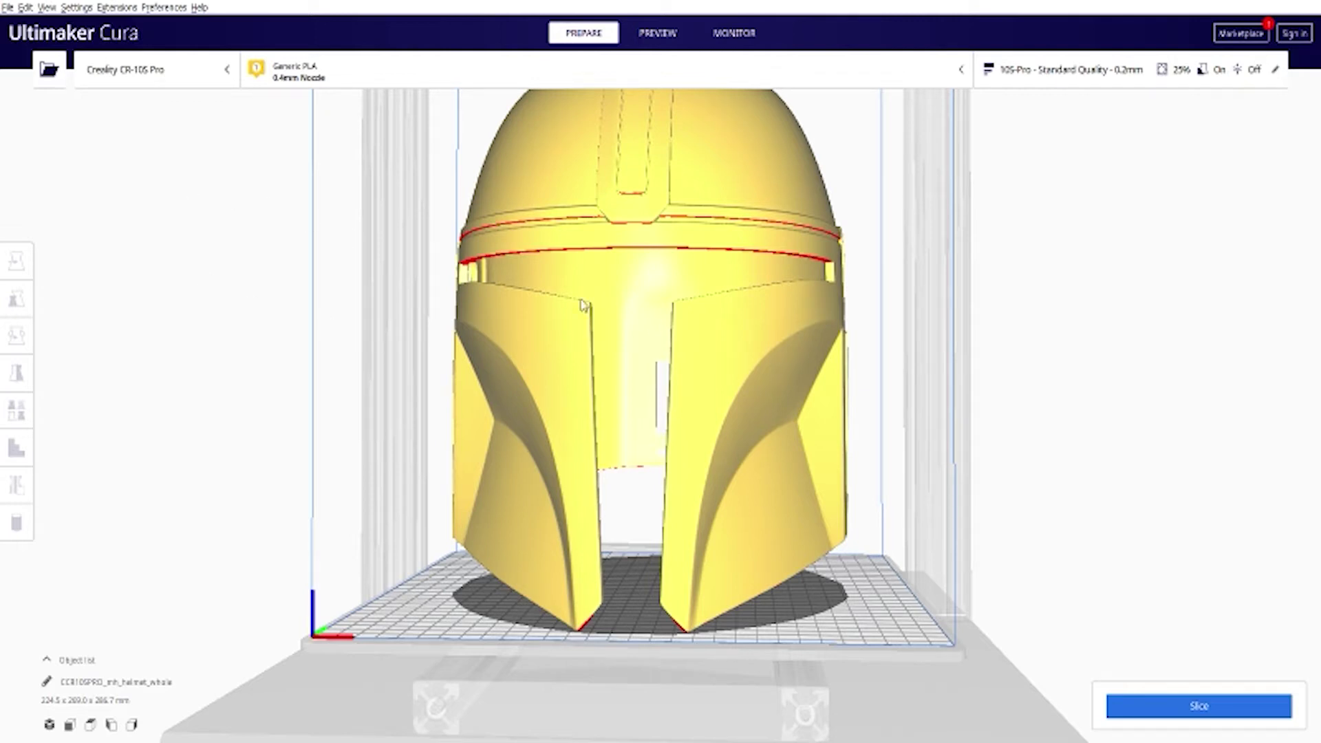
pyautogui.moveTo(731, 330); pyautogui.dragTo(710, 377, button='right')
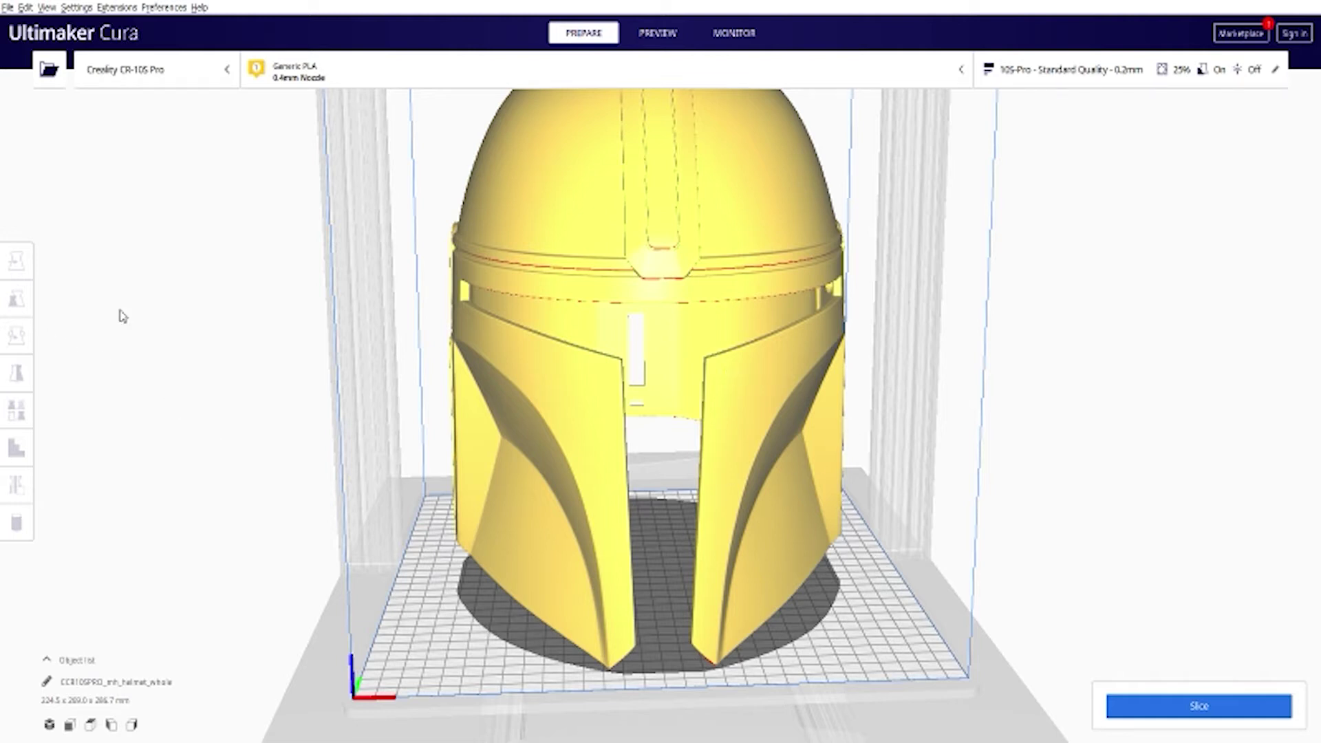
pyautogui.click(487, 273)
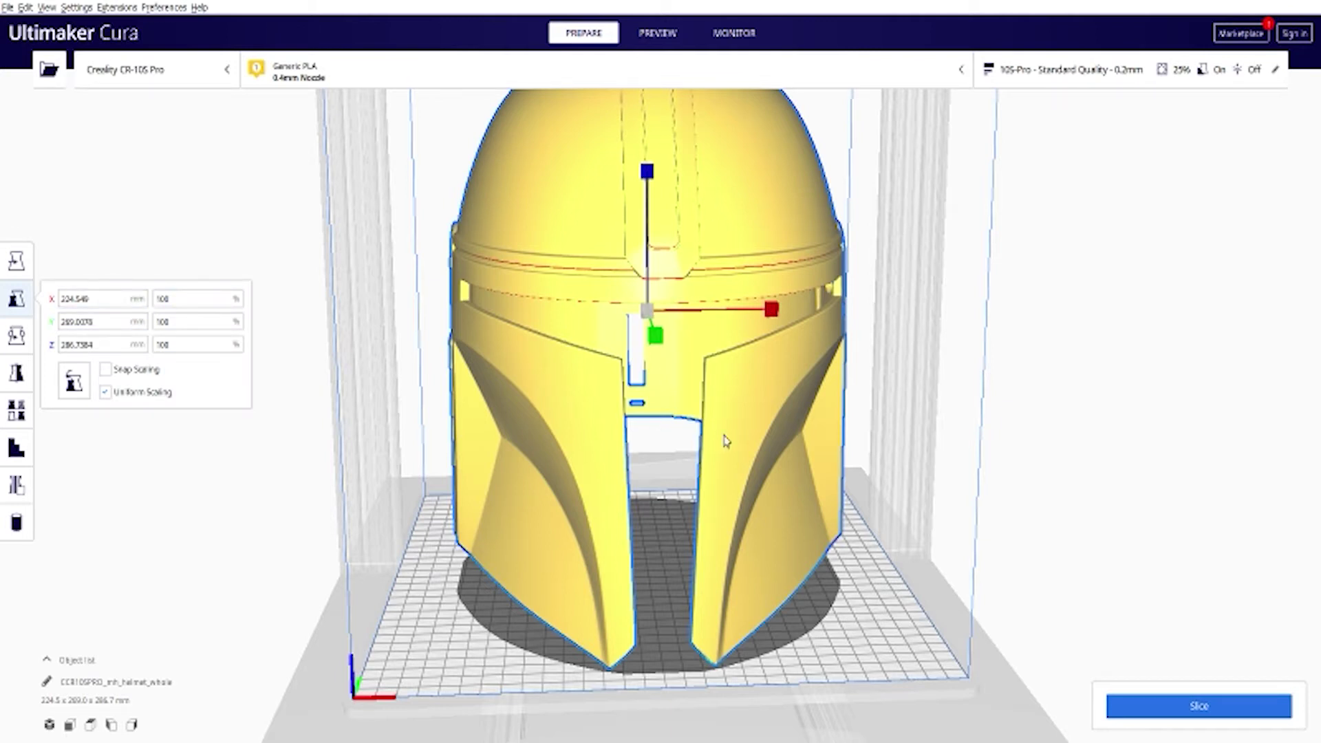
# Scale the helmet uniformly to 98% (about 220.1 x 263.6 x 281.0 mm) and show all print settings.
pyautogui.moveTo(724, 441); pyautogui.dragTo(648, 302, button='right')
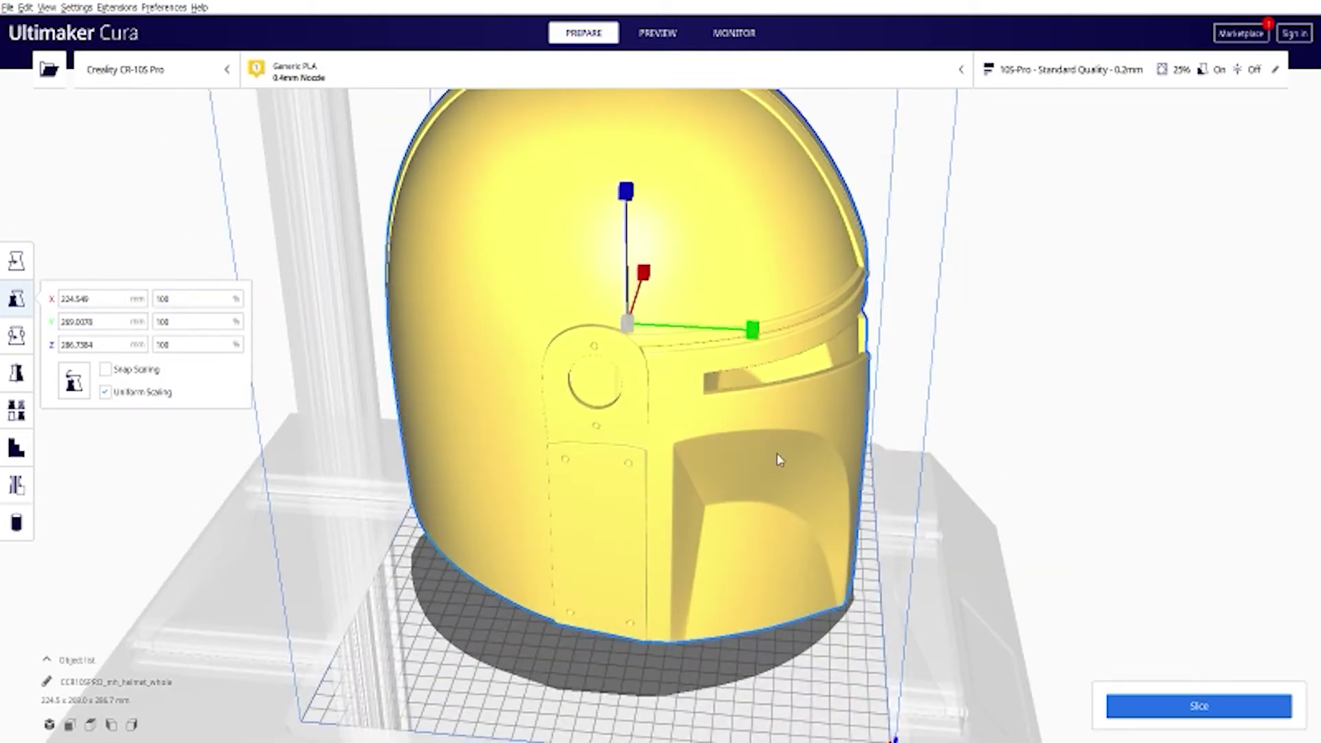
pyautogui.moveTo(779, 460); pyautogui.dragTo(224, 396, button='right')
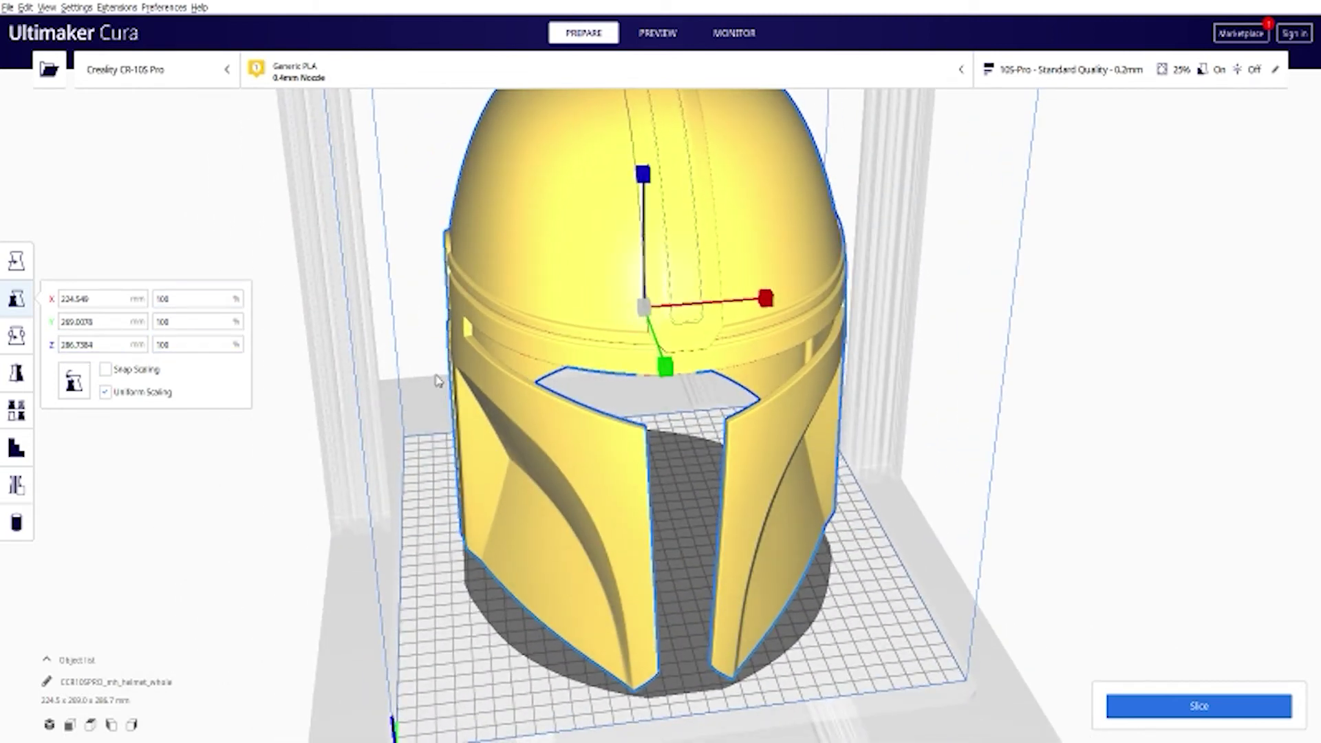
pyautogui.moveTo(590, 489); pyautogui.dragTo(688, 485, button='right')
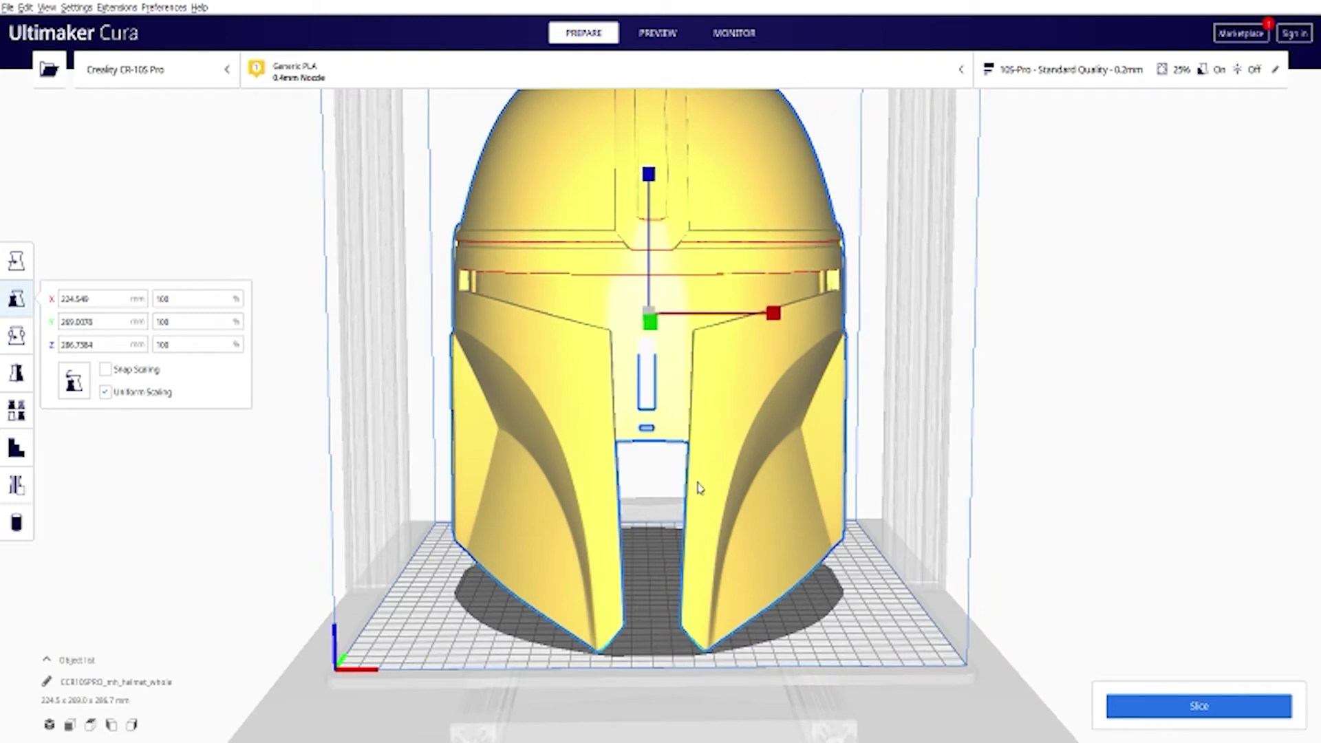
pyautogui.doubleClick(172, 299)
pyautogui.write('90')
pyautogui.press('Return')
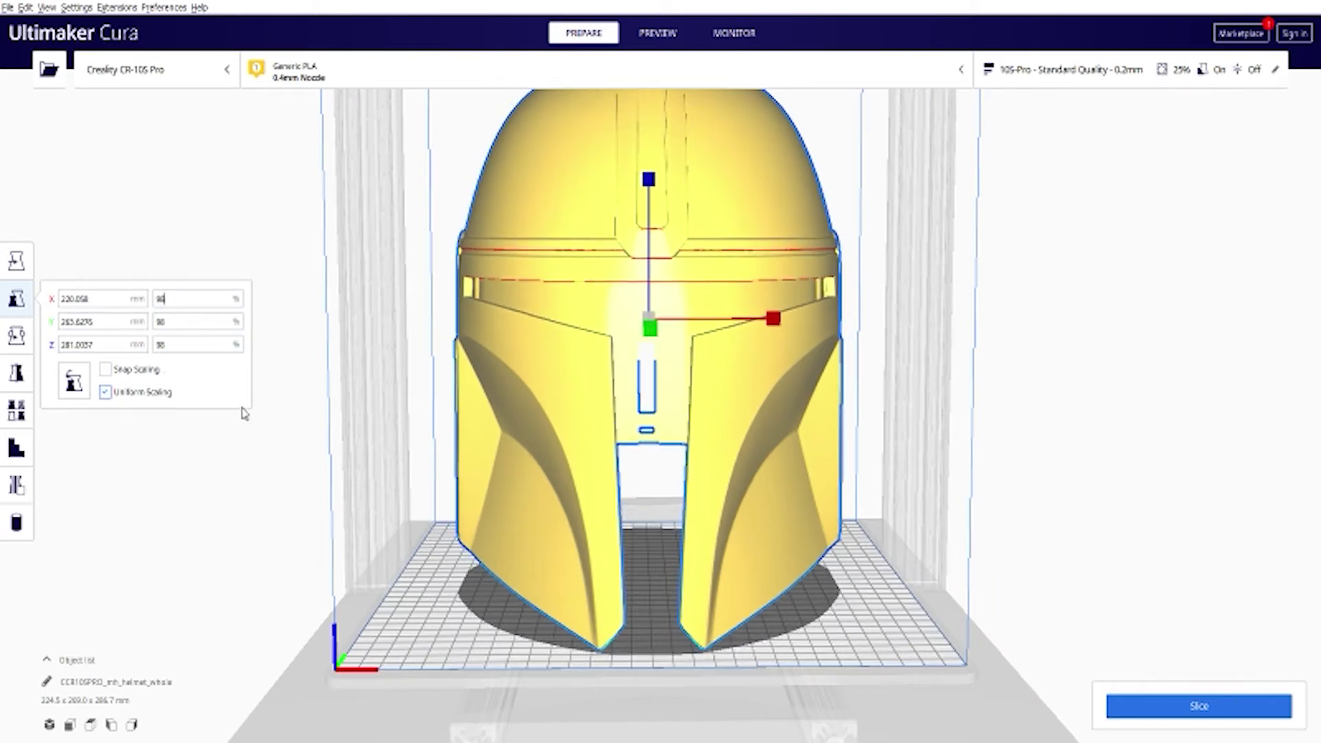
pyautogui.moveTo(482, 599); pyautogui.dragTo(926, 328, button='right')
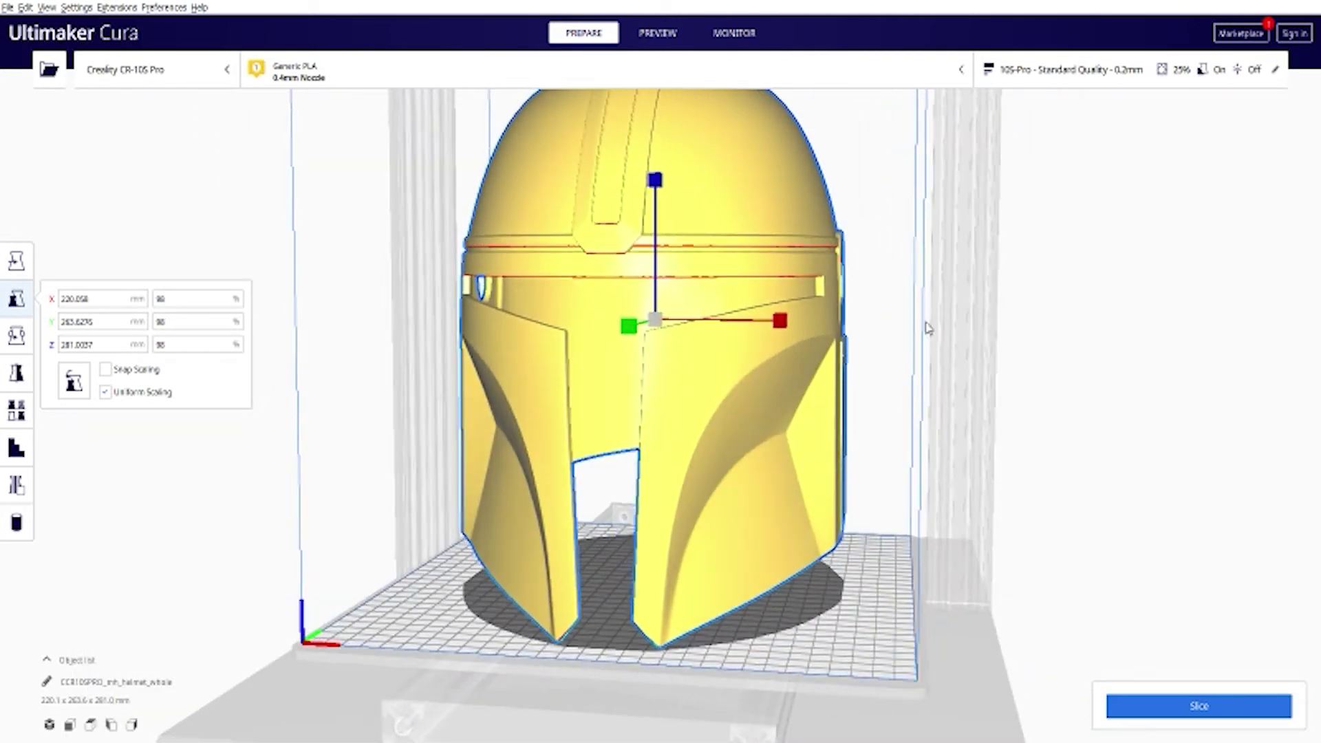
pyautogui.click(1075, 81)
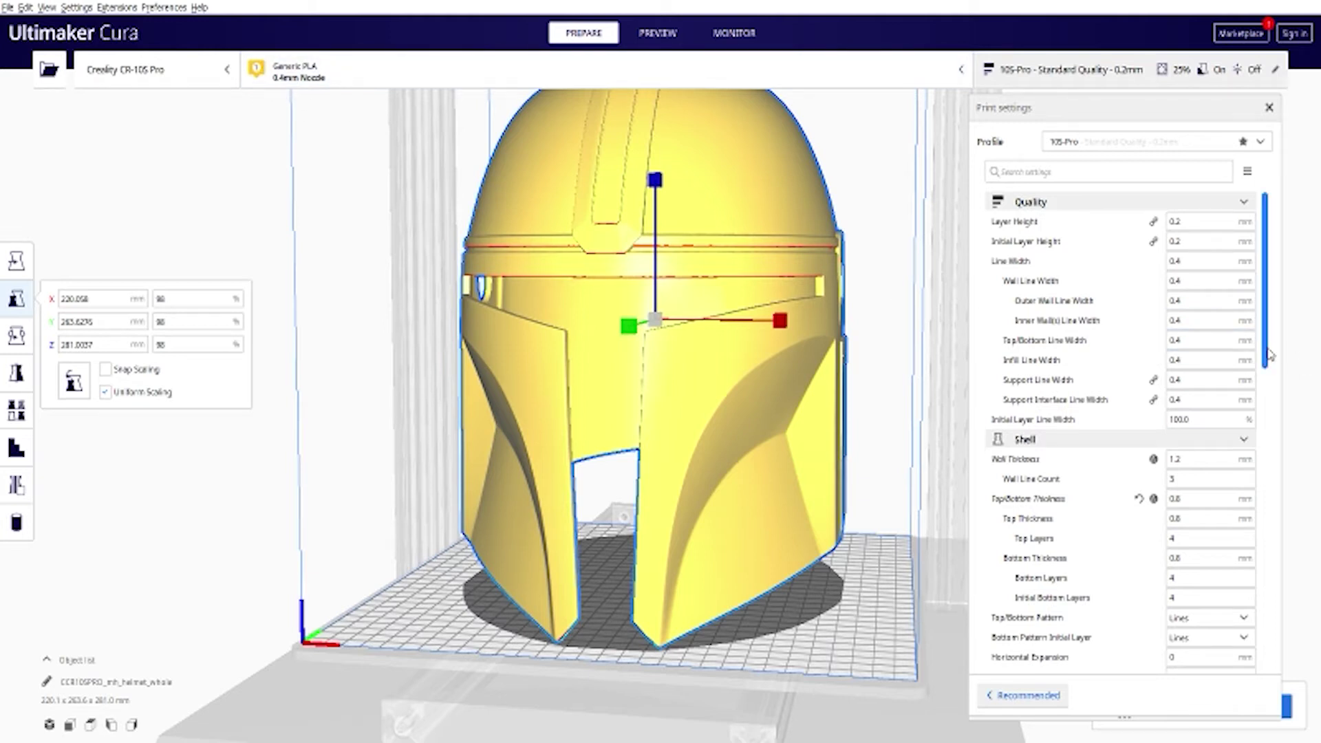
# Check the Wall Thickness (1.2 mm) and Wall Line Count values in the print settings.
pyautogui.moveTo(1264, 361); pyautogui.dragTo(1266, 402)
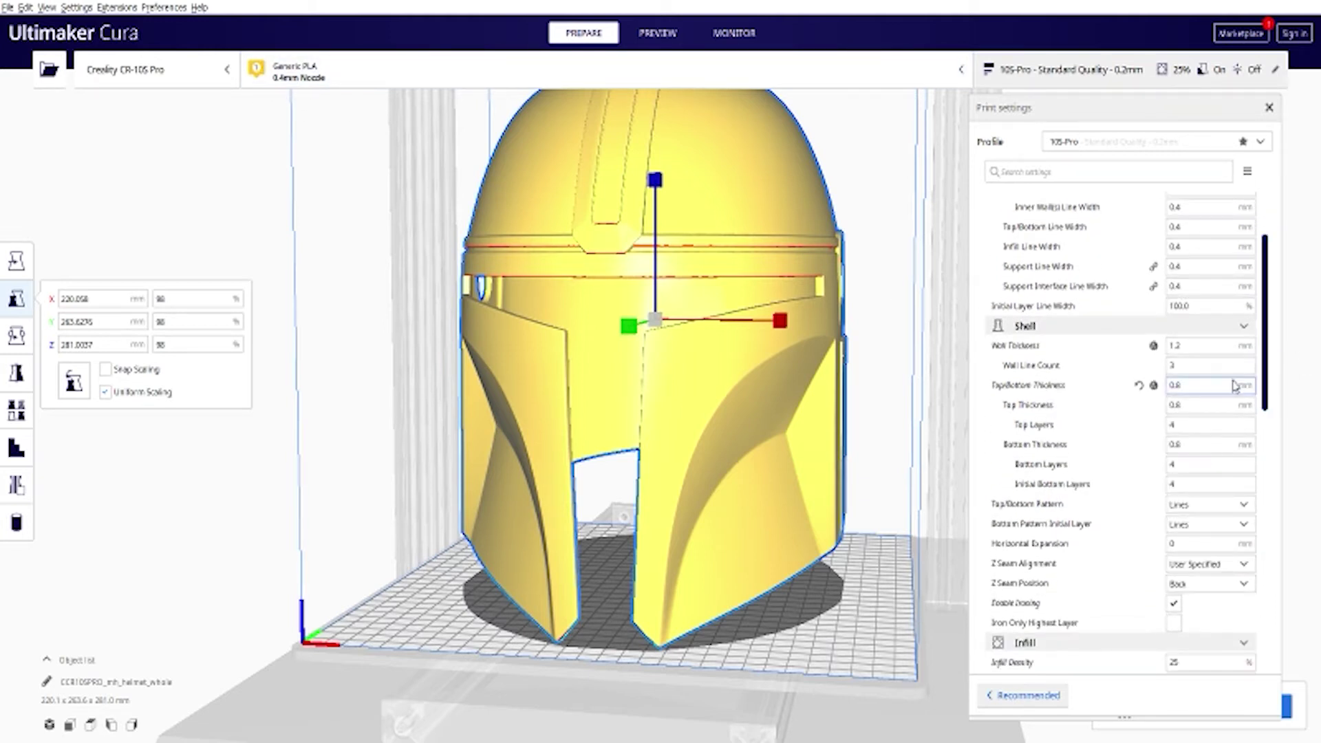
pyautogui.click(1190, 345)
pyautogui.click(1249, 371)
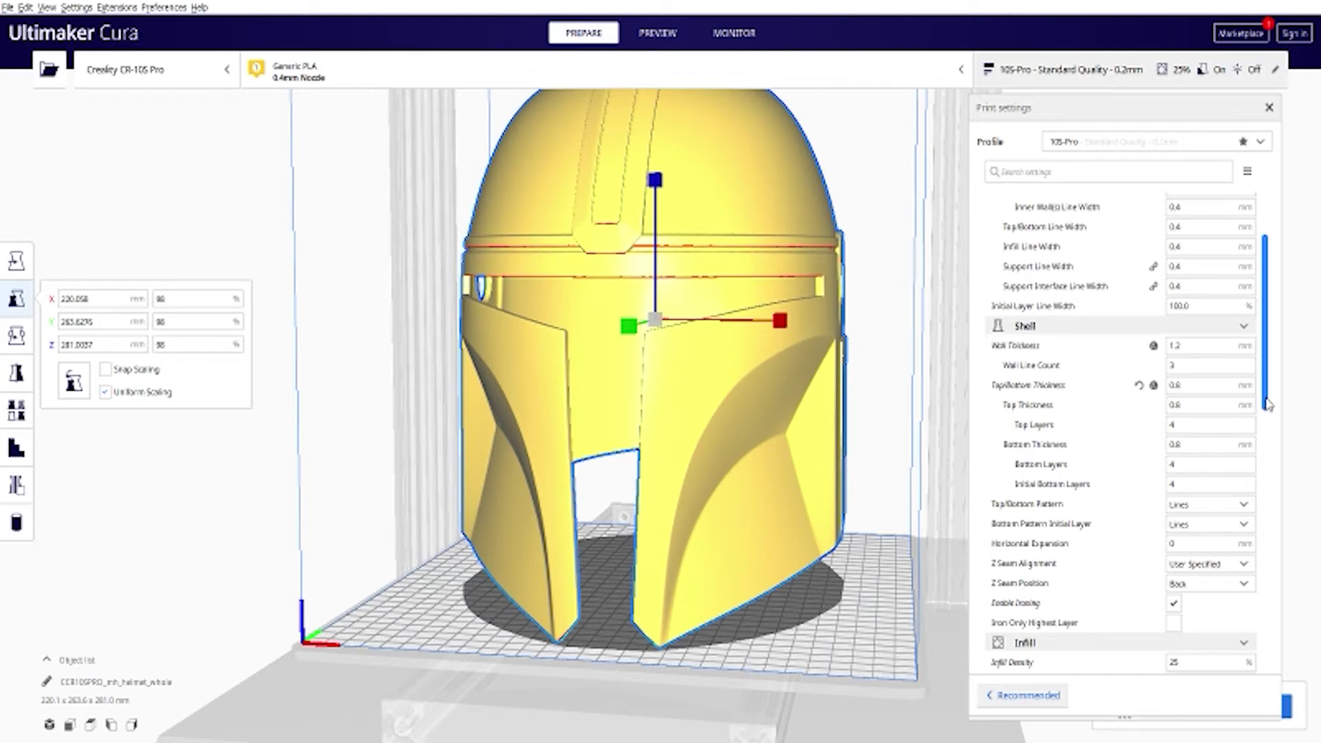
pyautogui.scroll(-5, 1210, 468)
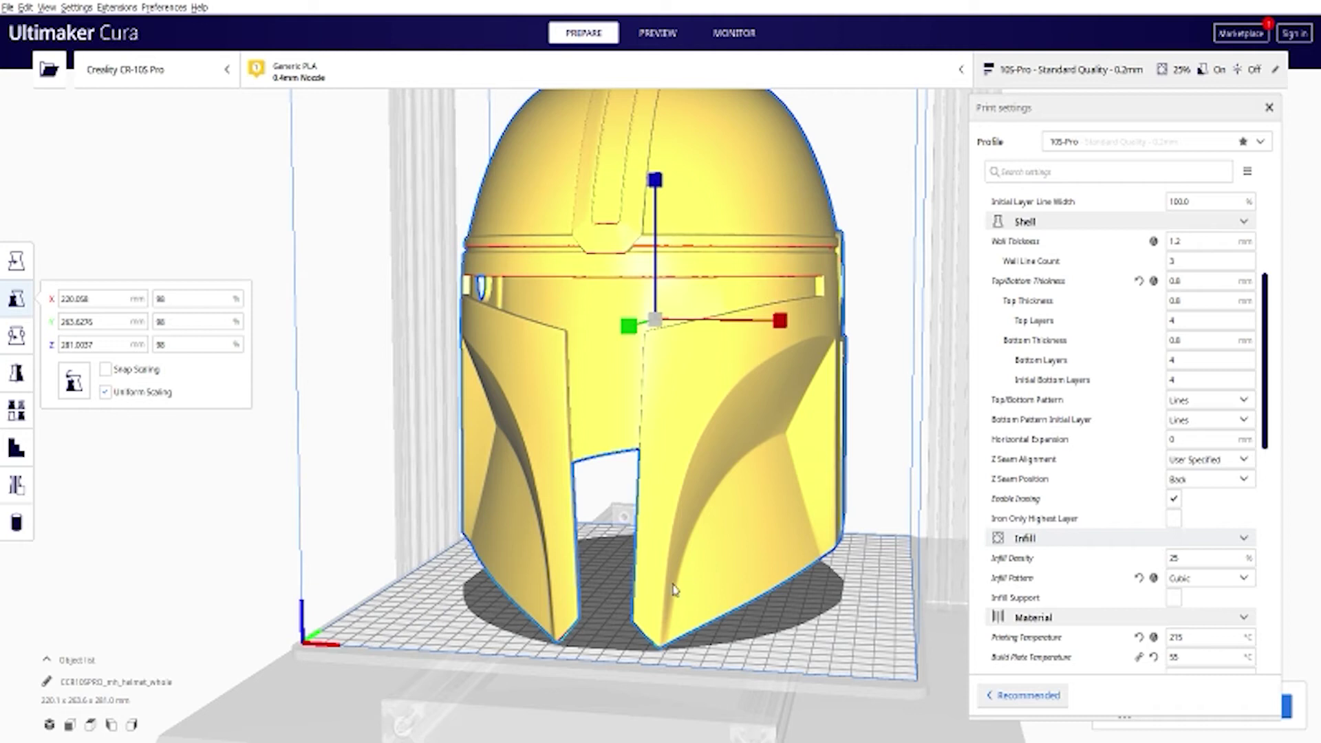
pyautogui.moveTo(674, 590); pyautogui.dragTo(575, 545, button='right')
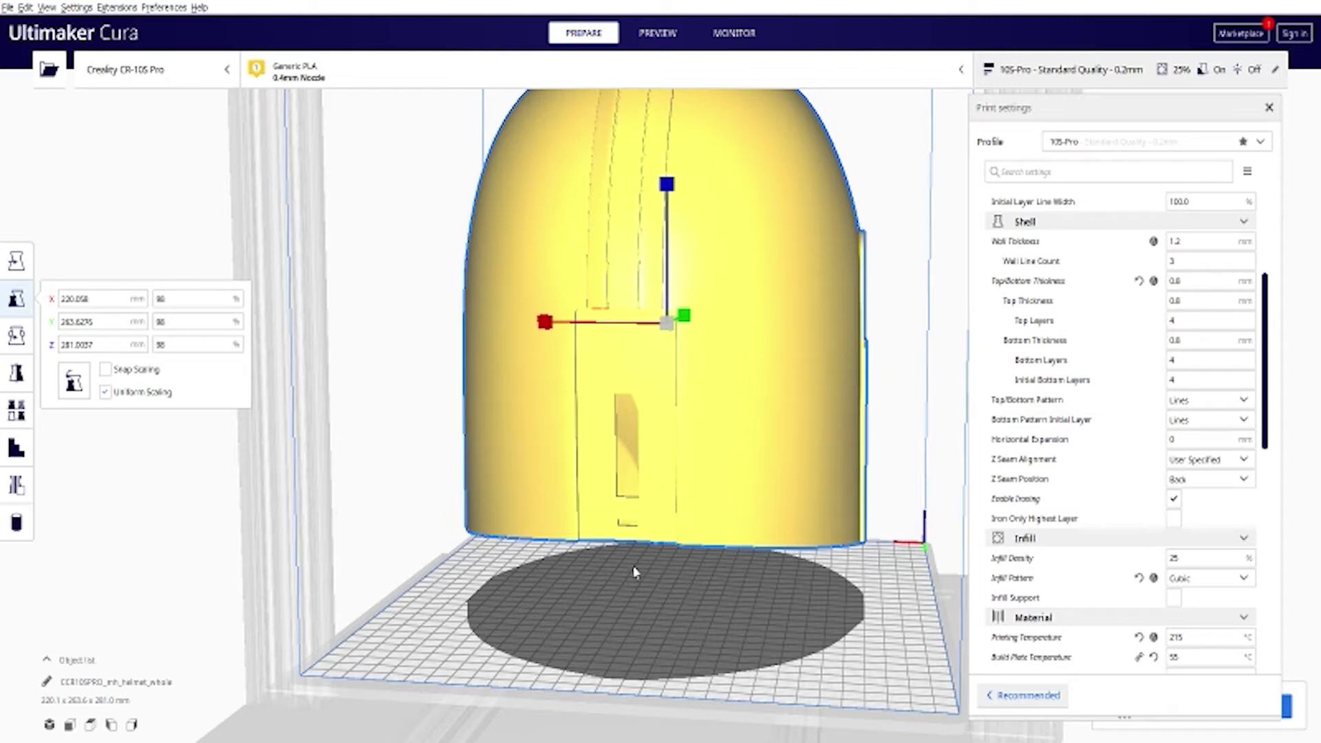
# Turn the helmet about 3° around its vertical axis, checking it from behind and front.
pyautogui.moveTo(641, 534); pyautogui.dragTo(617, 464, button='right')
pyautogui.click(15, 336)
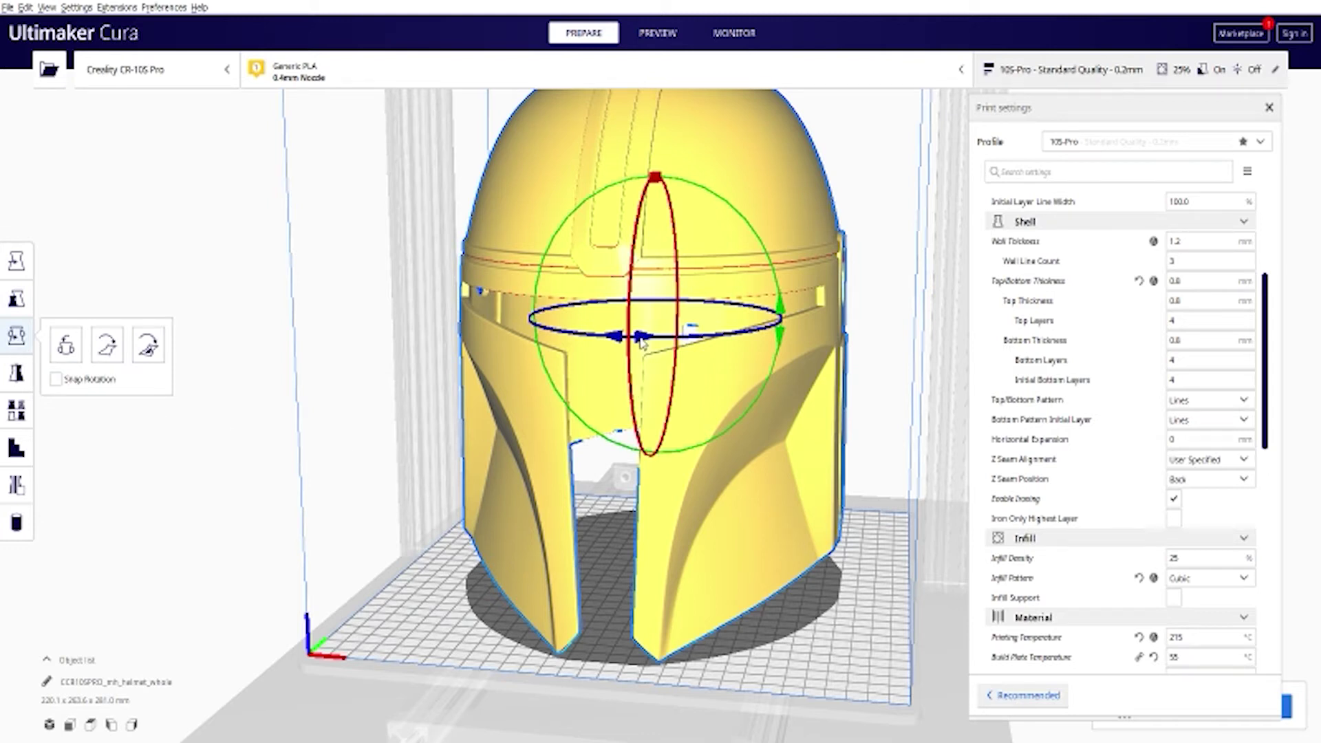
pyautogui.moveTo(640, 341); pyautogui.dragTo(654, 348)
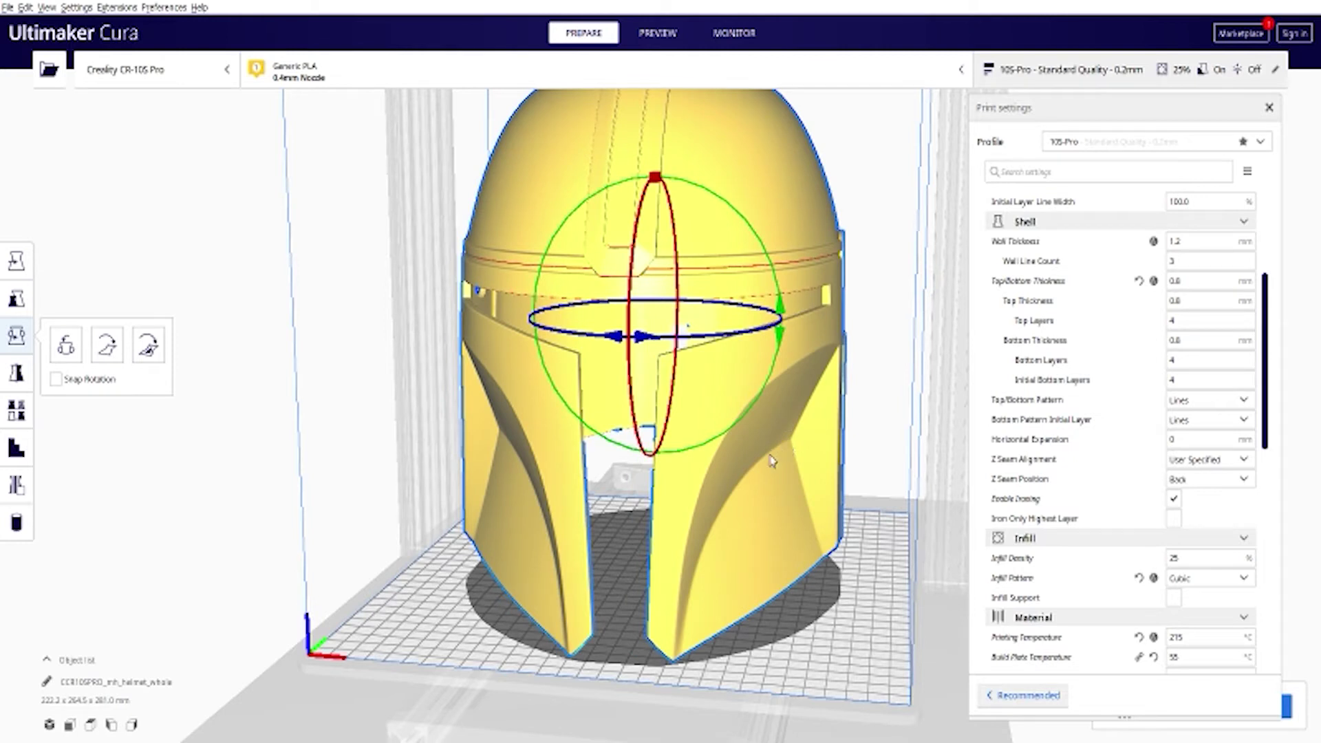
pyautogui.moveTo(815, 574); pyautogui.dragTo(693, 554, button='right')
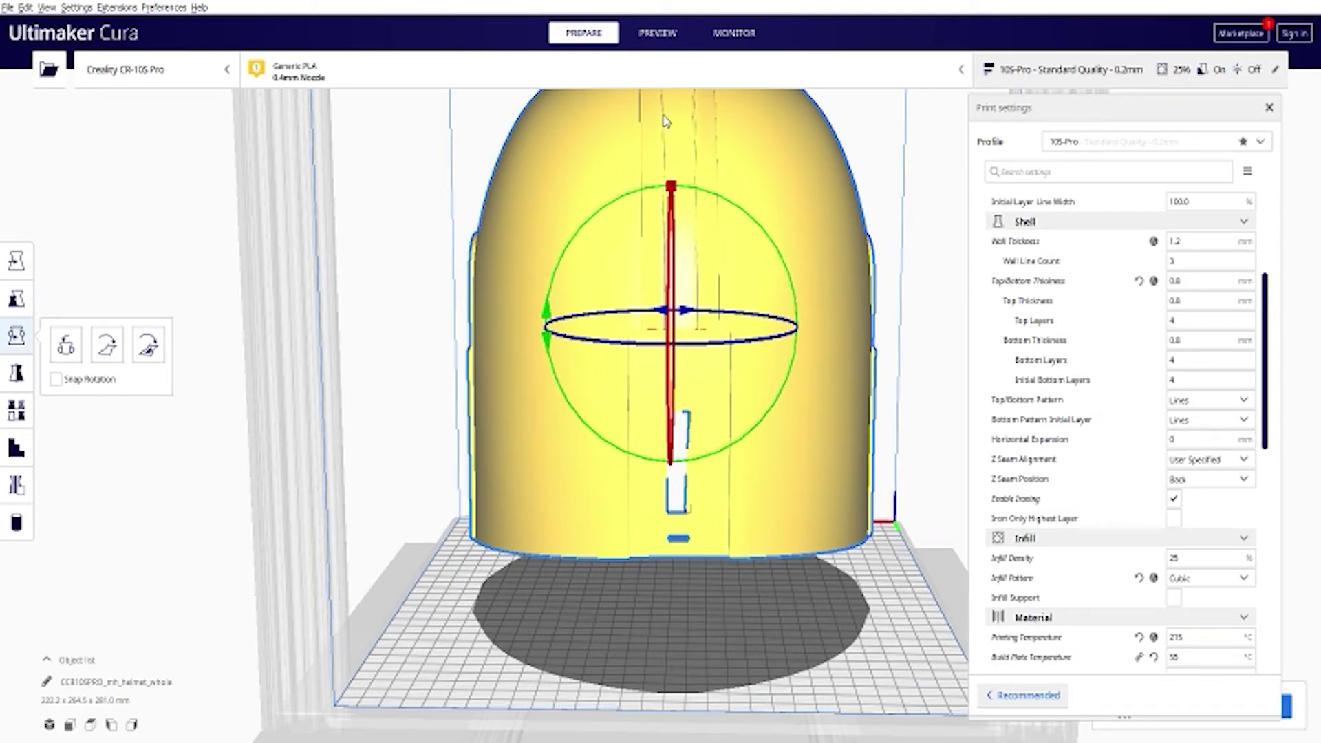
pyautogui.click(592, 626)
pyautogui.moveTo(551, 681); pyautogui.dragTo(1032, 672, button='right')
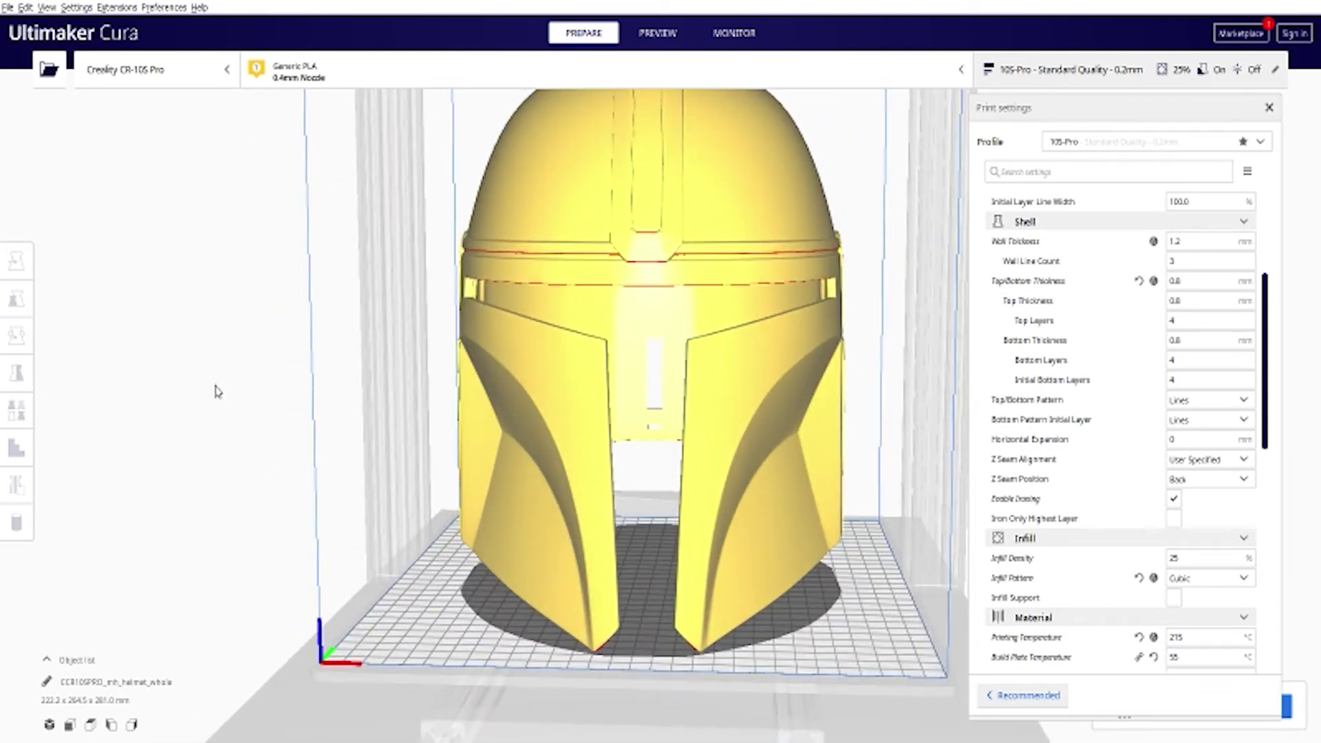
pyautogui.click(524, 342)
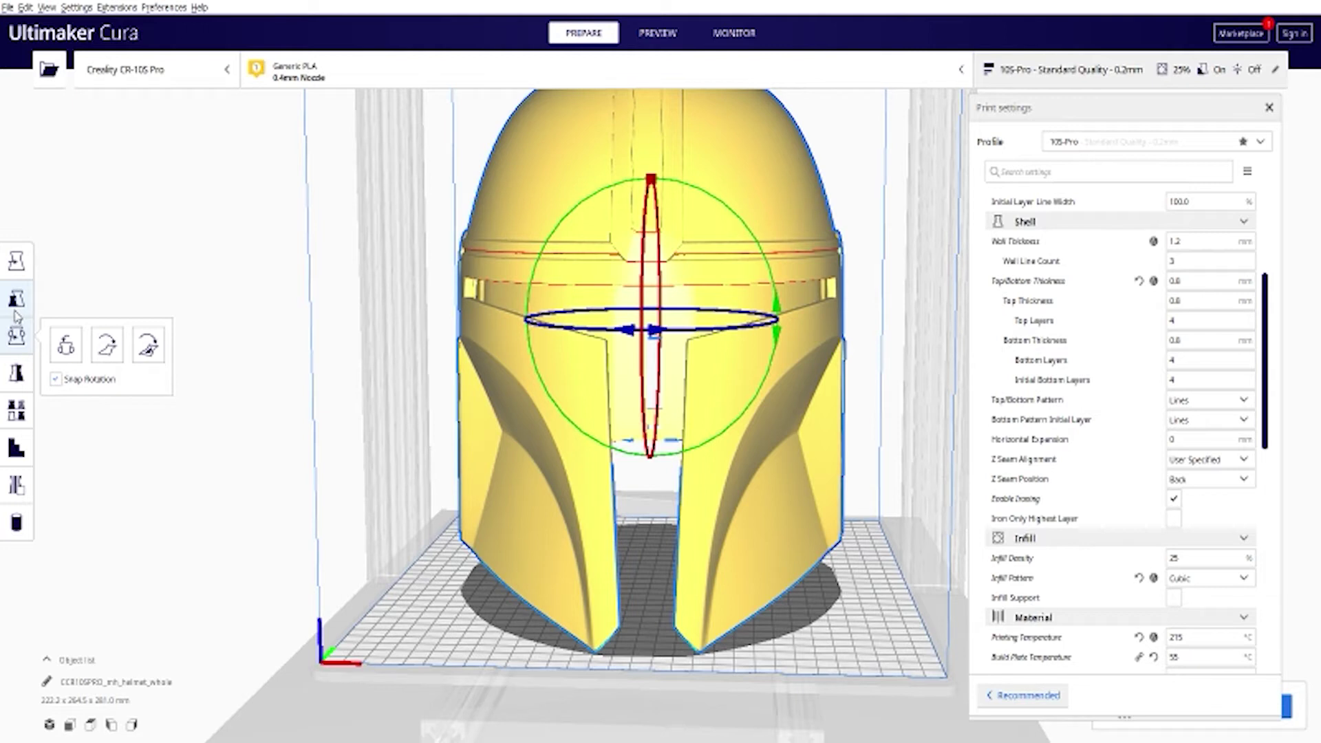
# Show the helmet's scale values: 222.3 x 264.5 x 281.0 mm with uniform scaling.
pyautogui.click(16, 308)
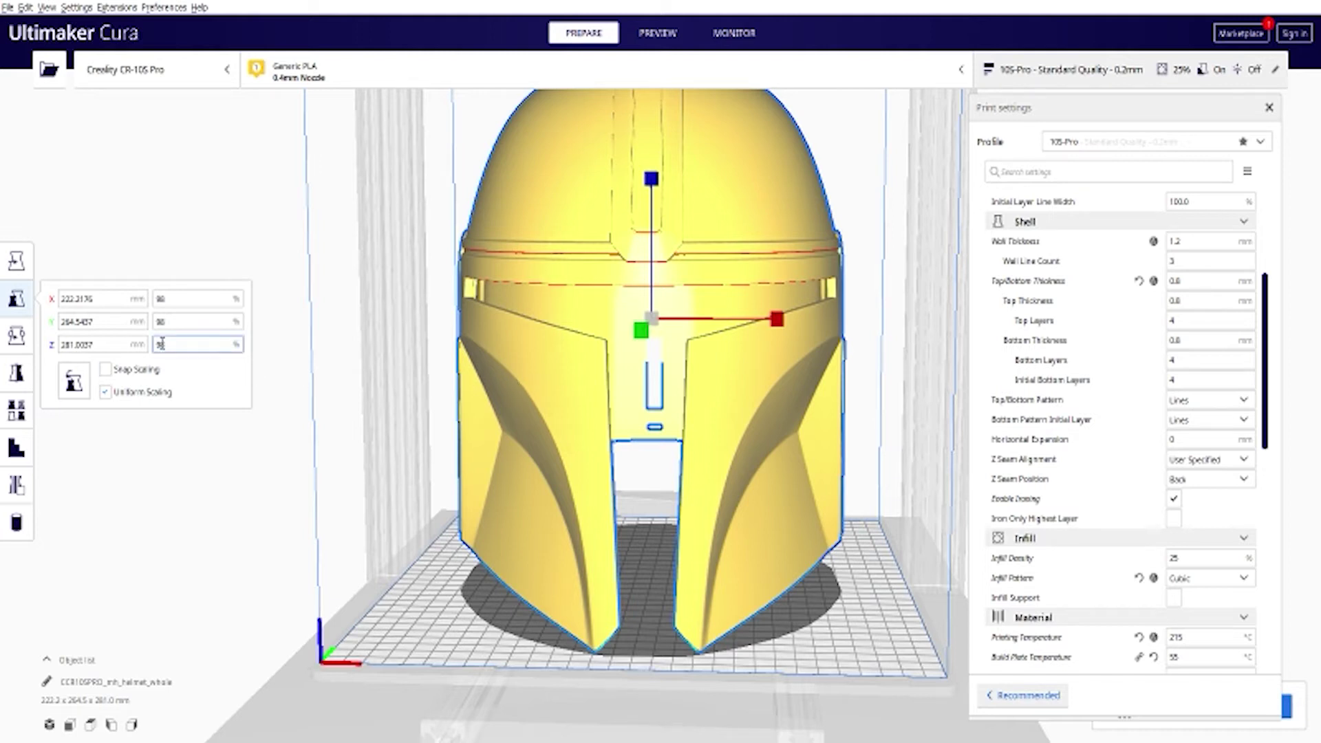
pyautogui.moveTo(489, 460); pyautogui.dragTo(534, 450, button='right')
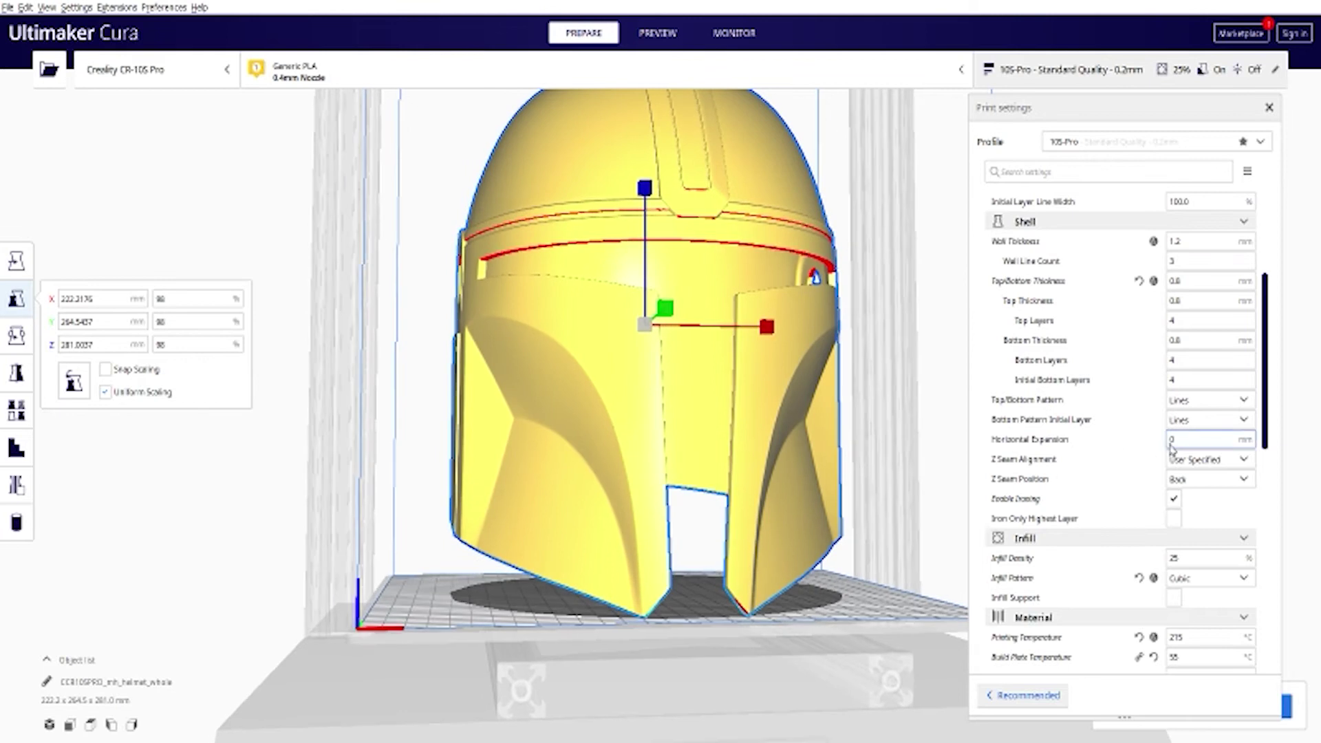
# Change Infill Density from 25% to 30%, keeping the Cubic pattern.
pyautogui.scroll(-3, 1194, 447)
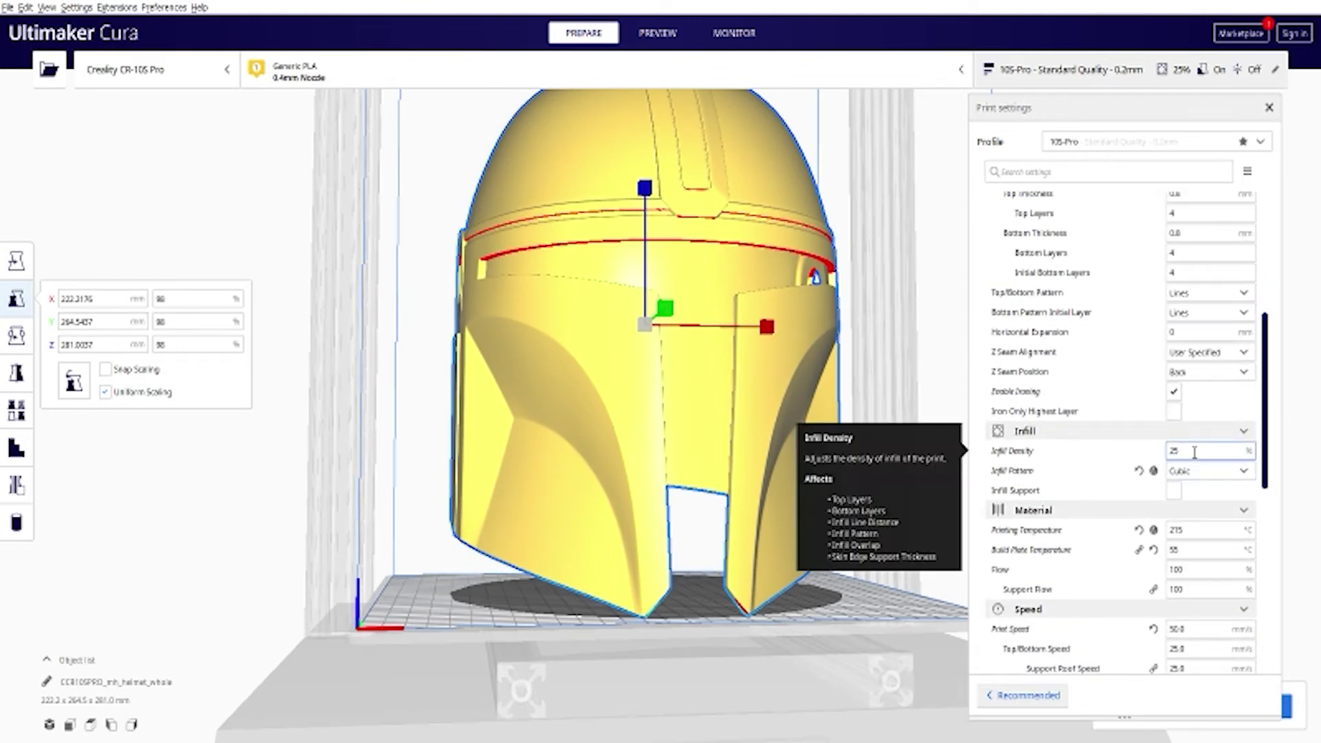
pyautogui.doubleClick(1194, 451)
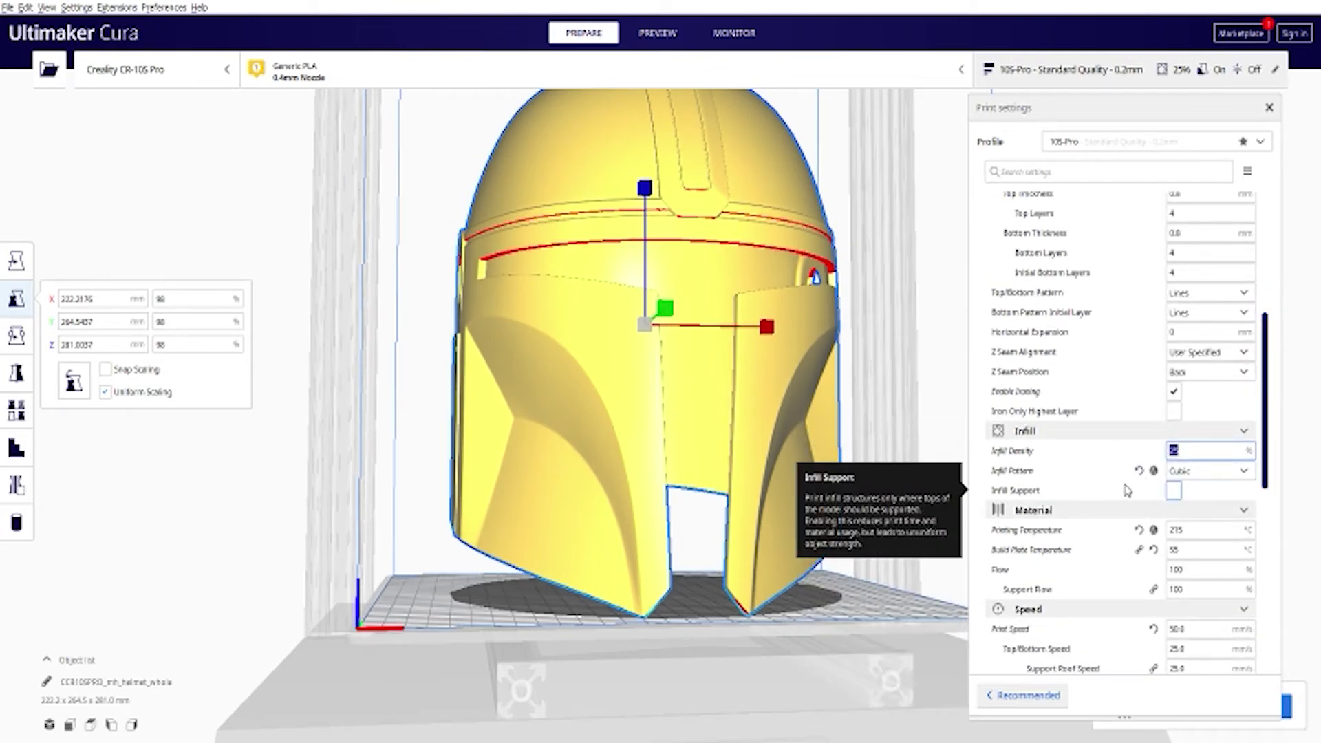
pyautogui.write('30')
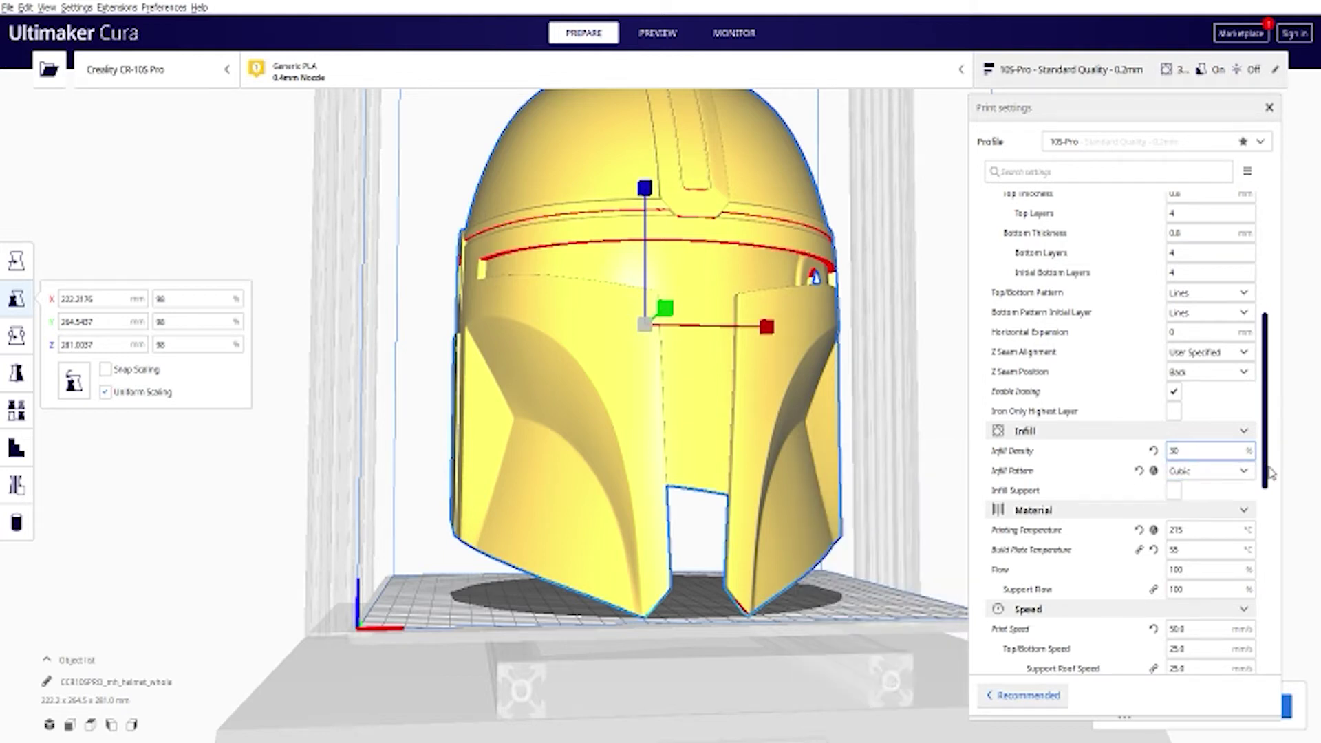
pyautogui.moveTo(1268, 482); pyautogui.dragTo(1268, 490)
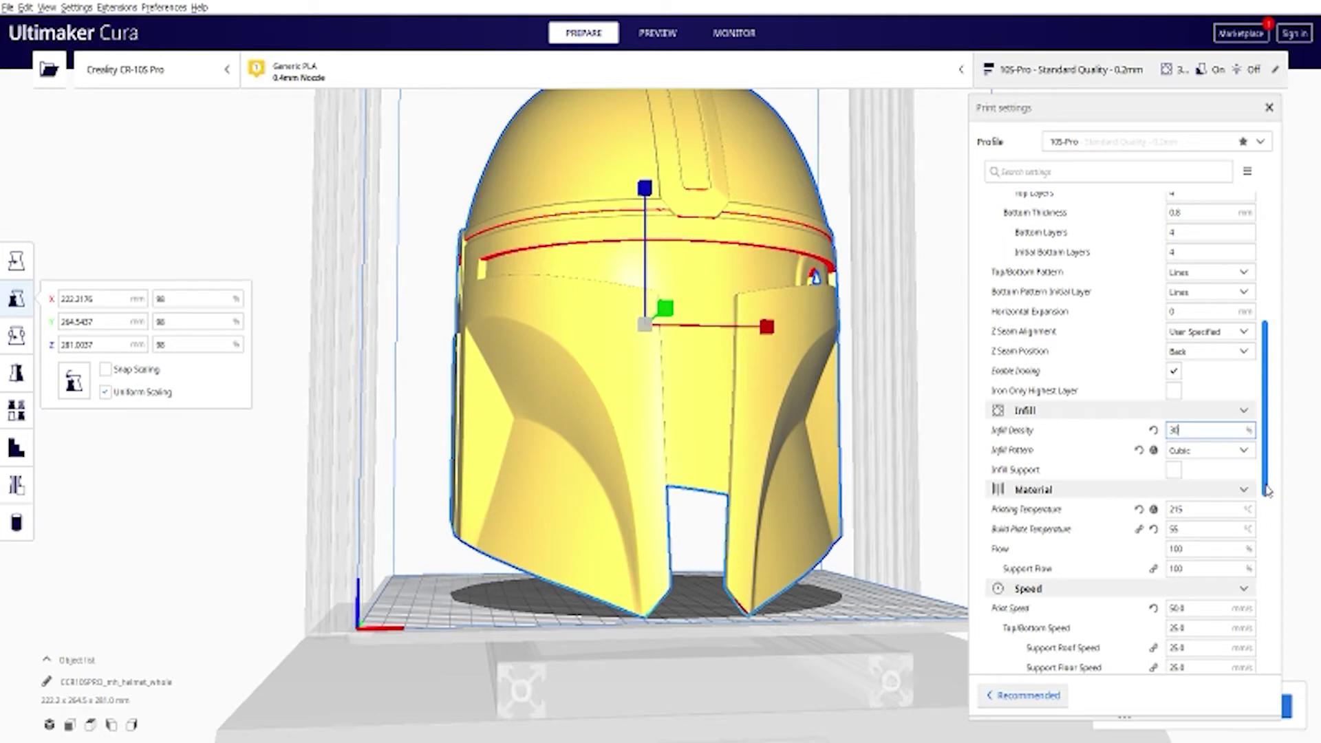
pyautogui.moveTo(1268, 489); pyautogui.dragTo(1268, 498)
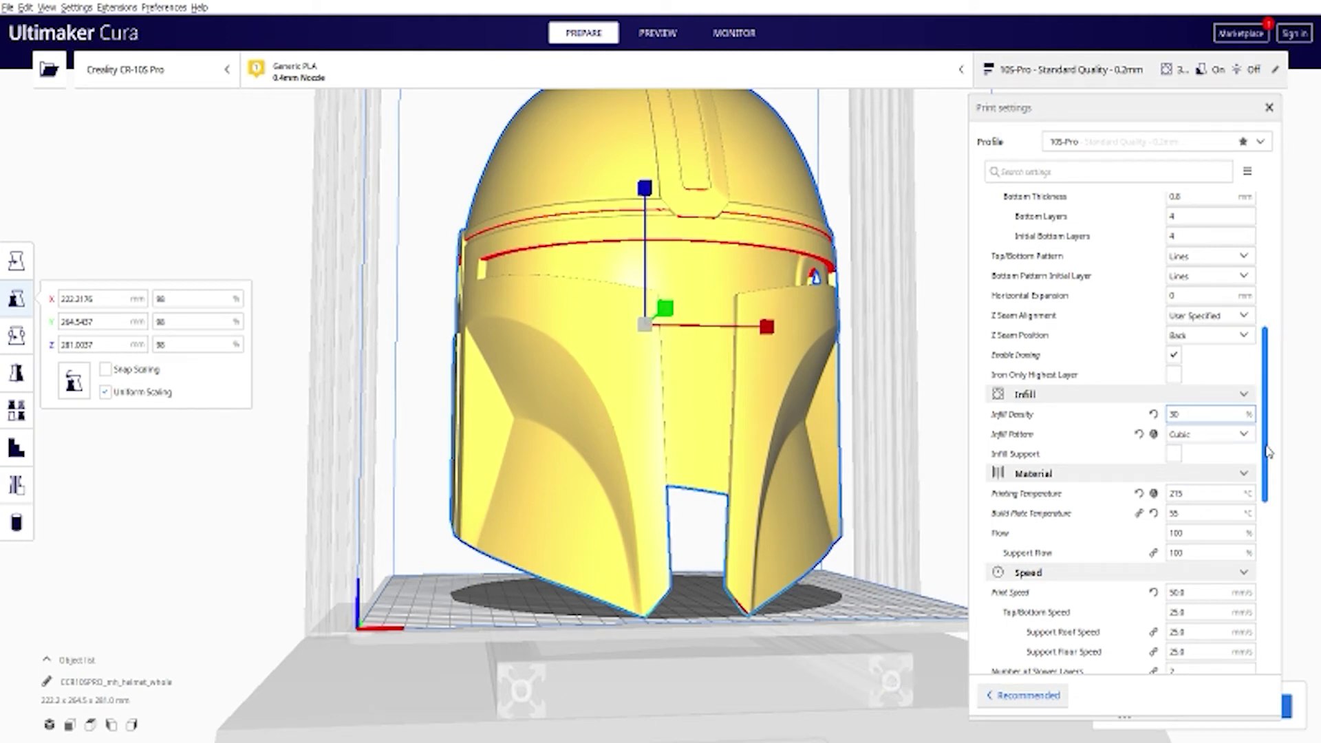
pyautogui.scroll(-3, 1269, 452)
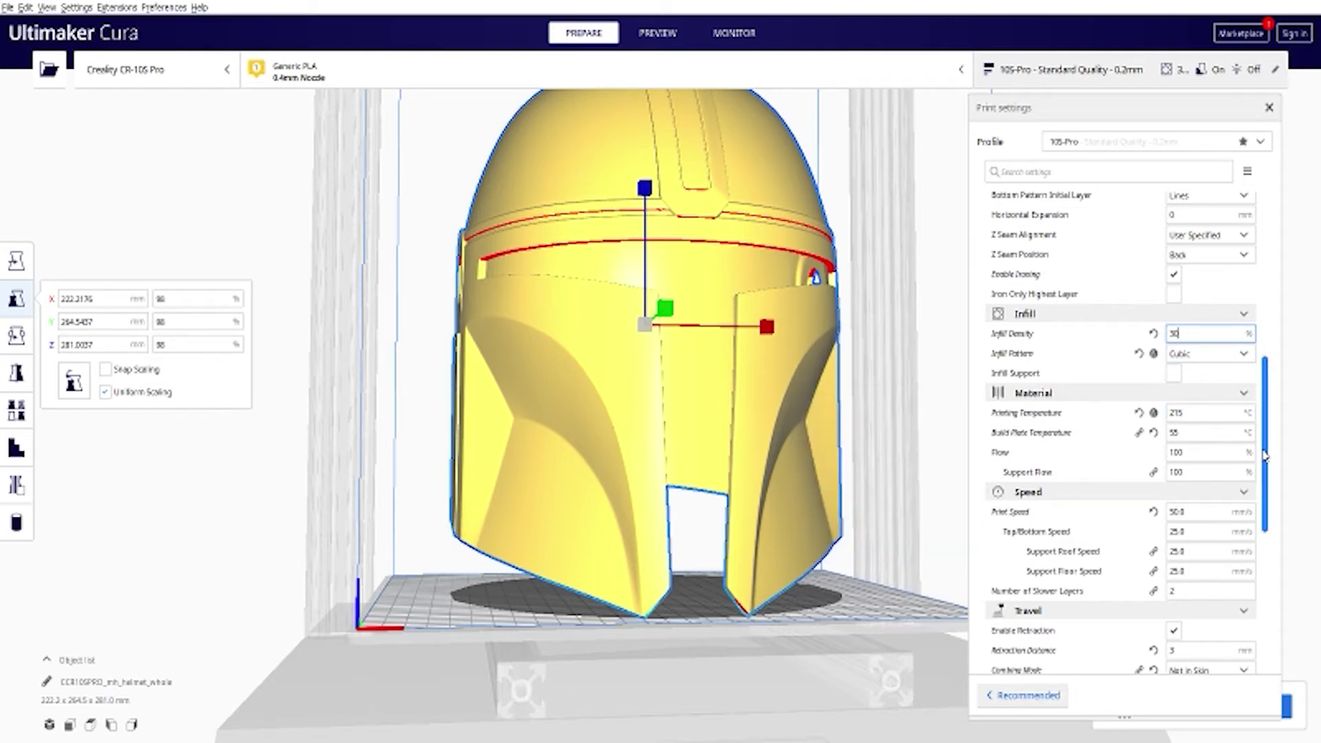
pyautogui.scroll(-1, 1264, 455)
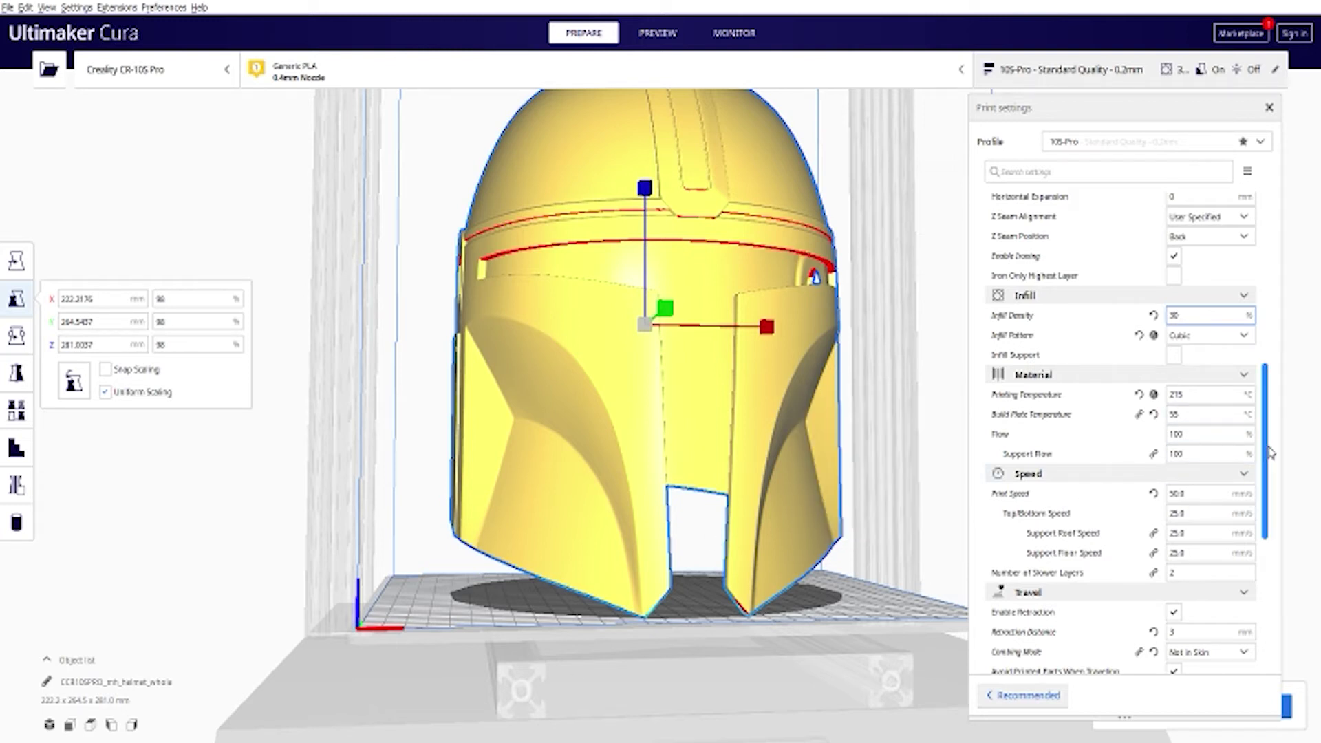
pyautogui.scroll(-2, 1266, 468)
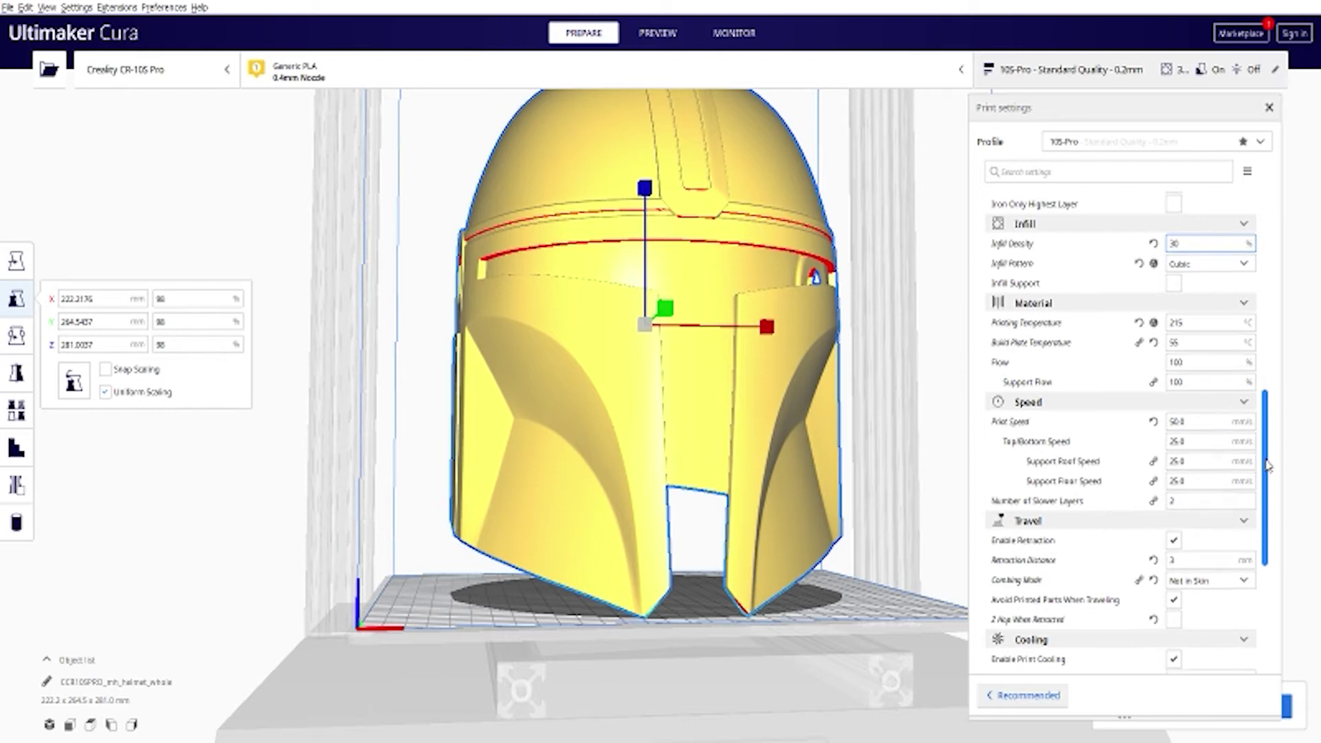
pyautogui.scroll(-3, 1269, 495)
pyautogui.scroll(-1, 1270, 496)
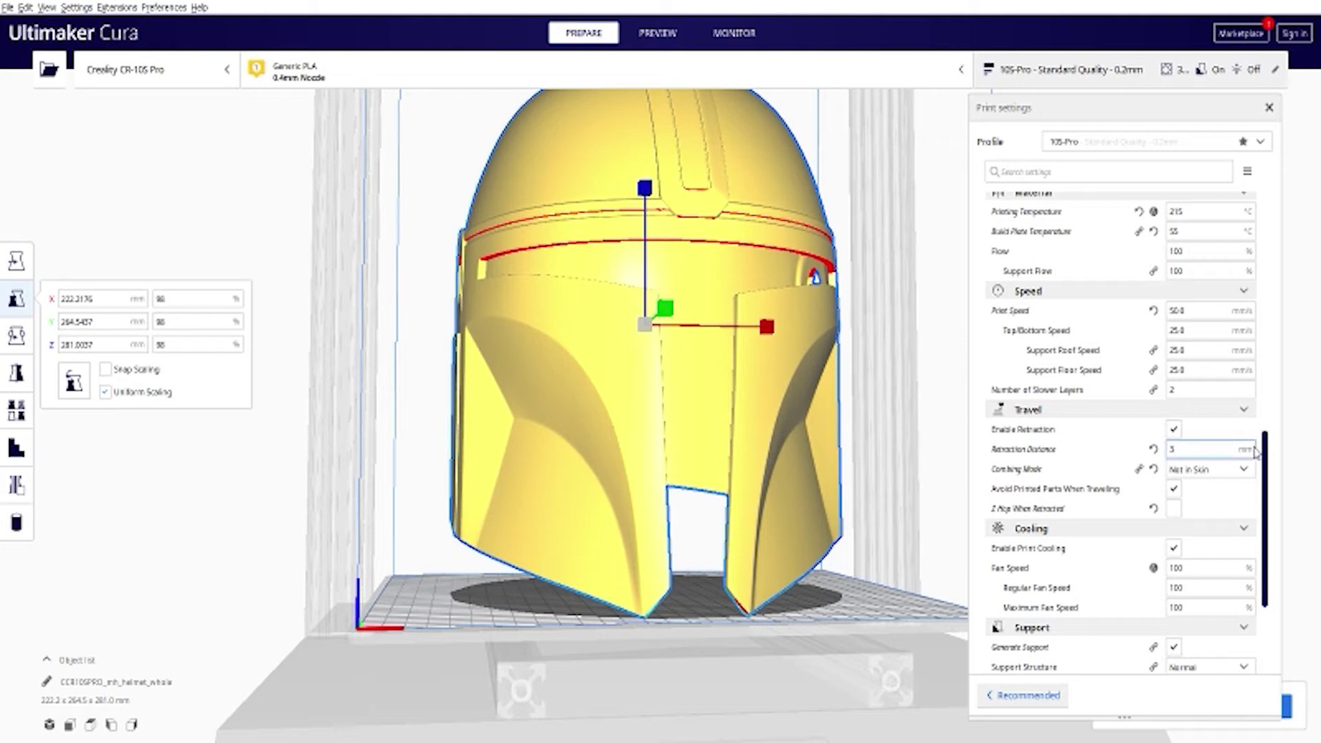
pyautogui.moveTo(1238, 463)
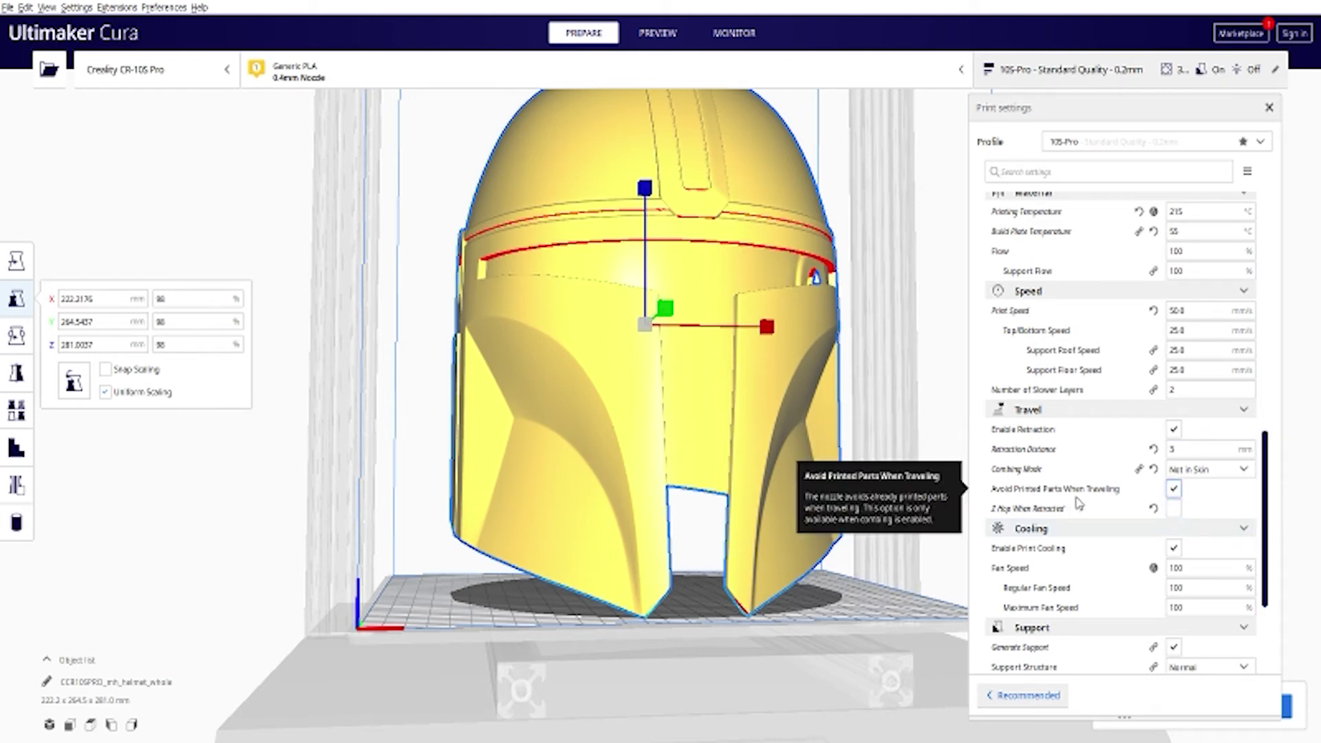
pyautogui.moveTo(1135, 507)
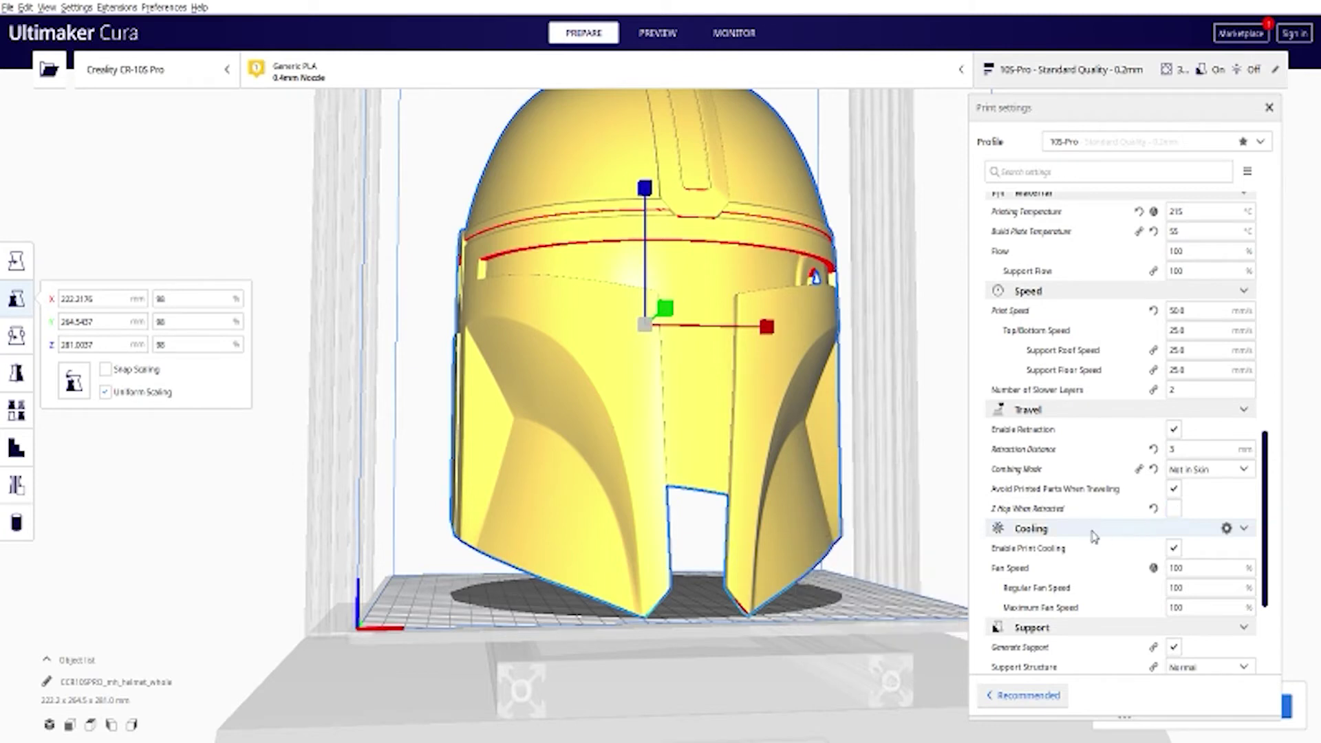
pyautogui.scroll(-2, 1269, 530)
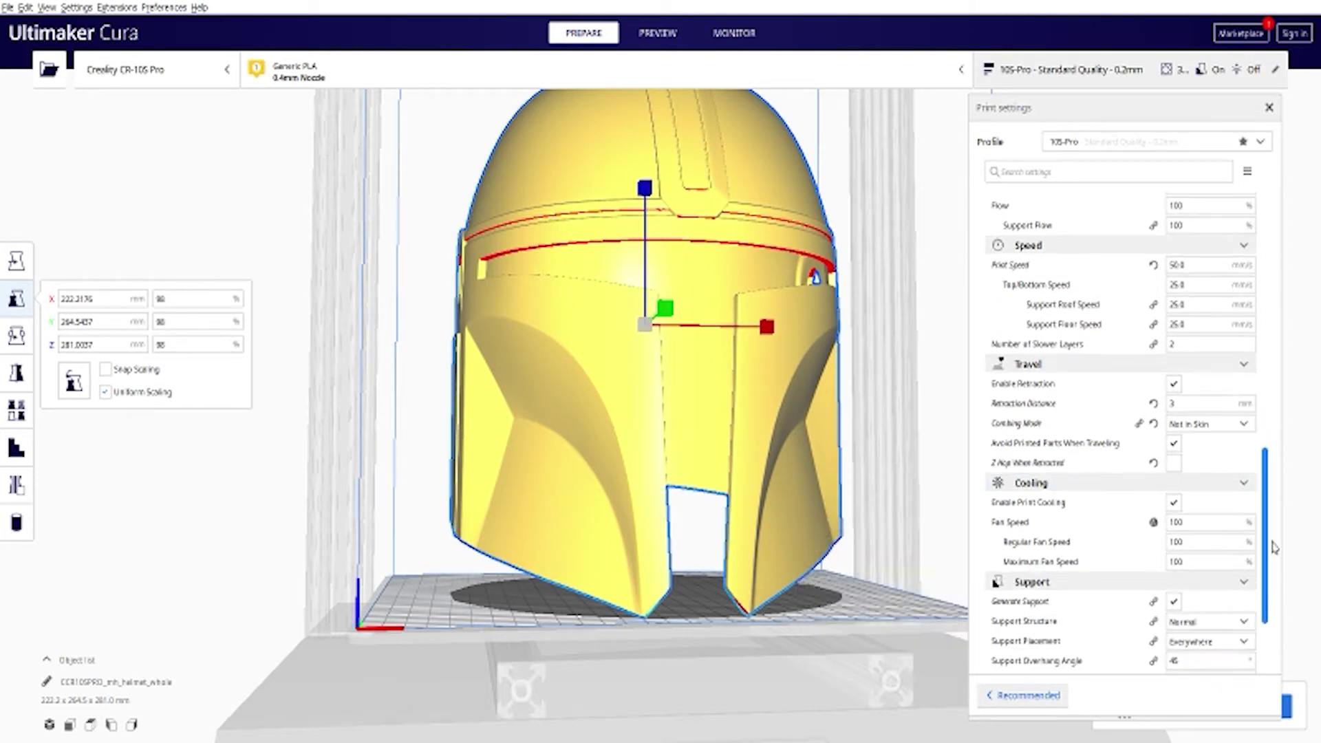
pyautogui.moveTo(1175, 464)
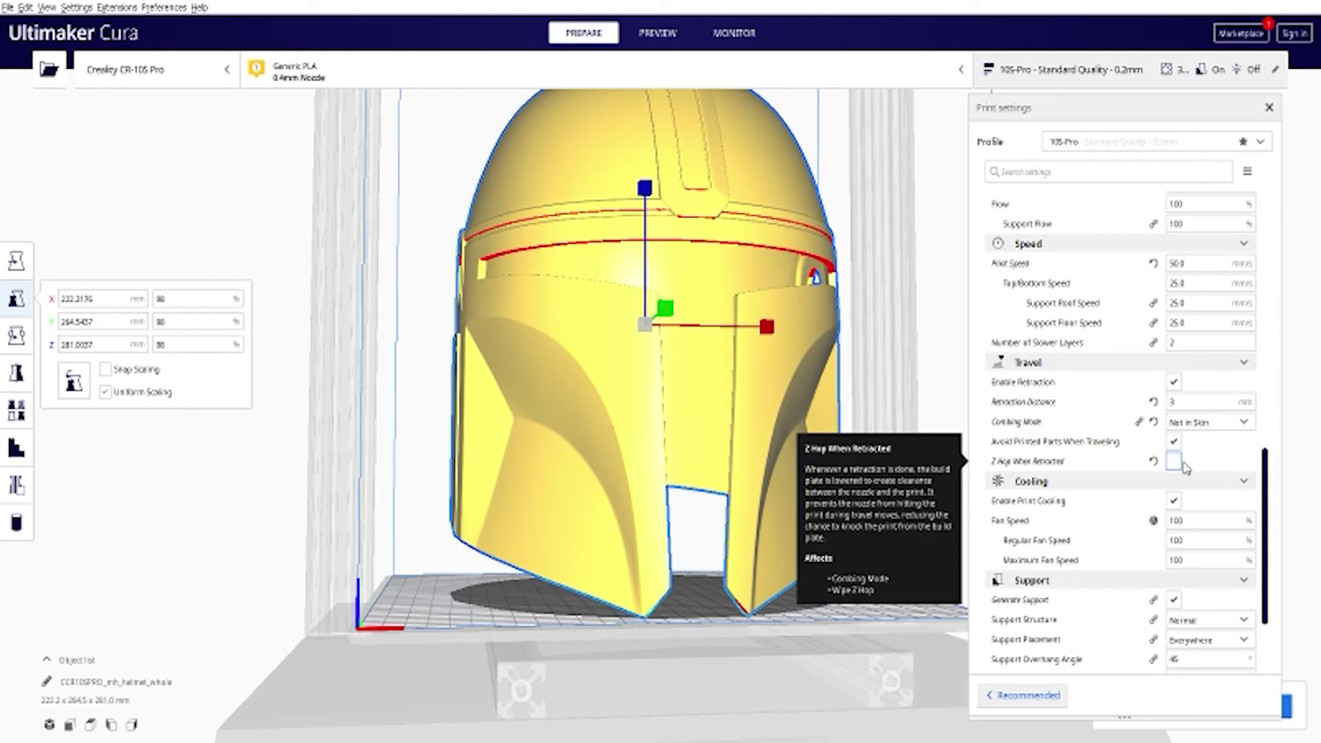
pyautogui.moveTo(1269, 502); pyautogui.dragTo(1276, 531)
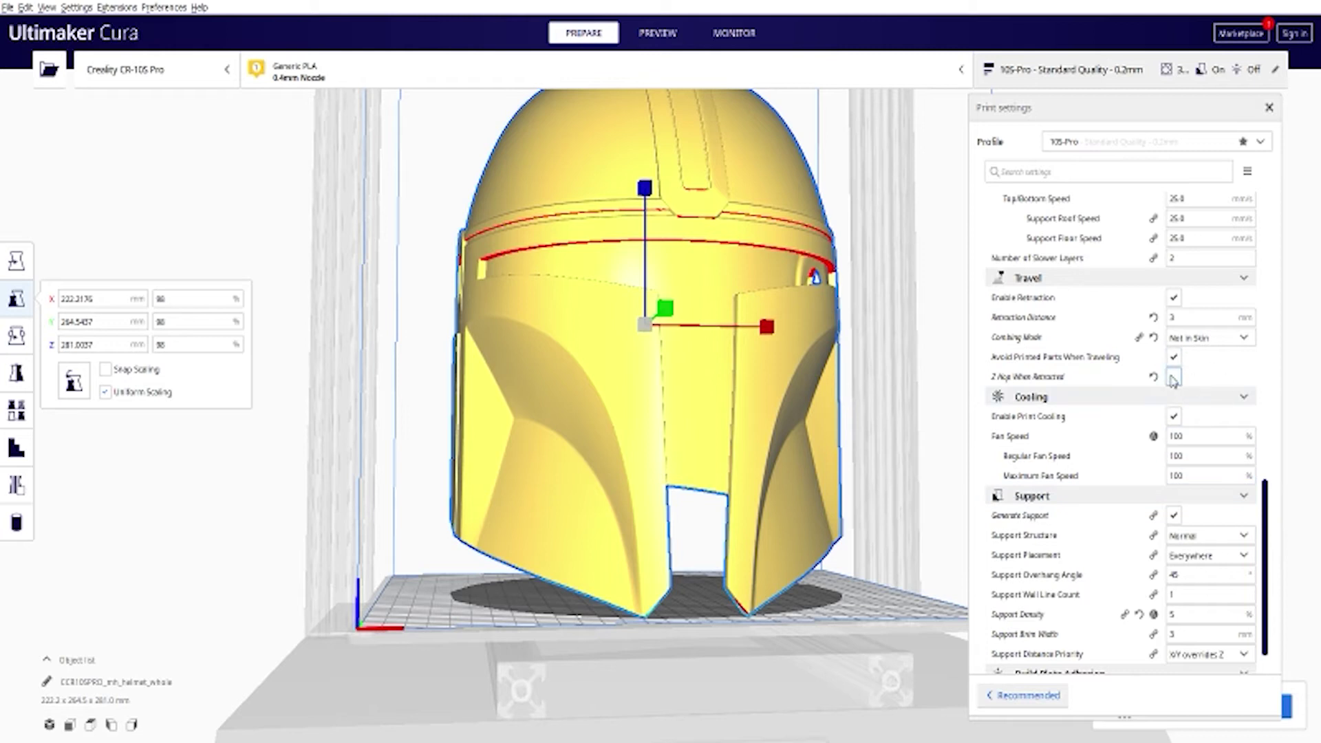
pyautogui.moveTo(1173, 380)
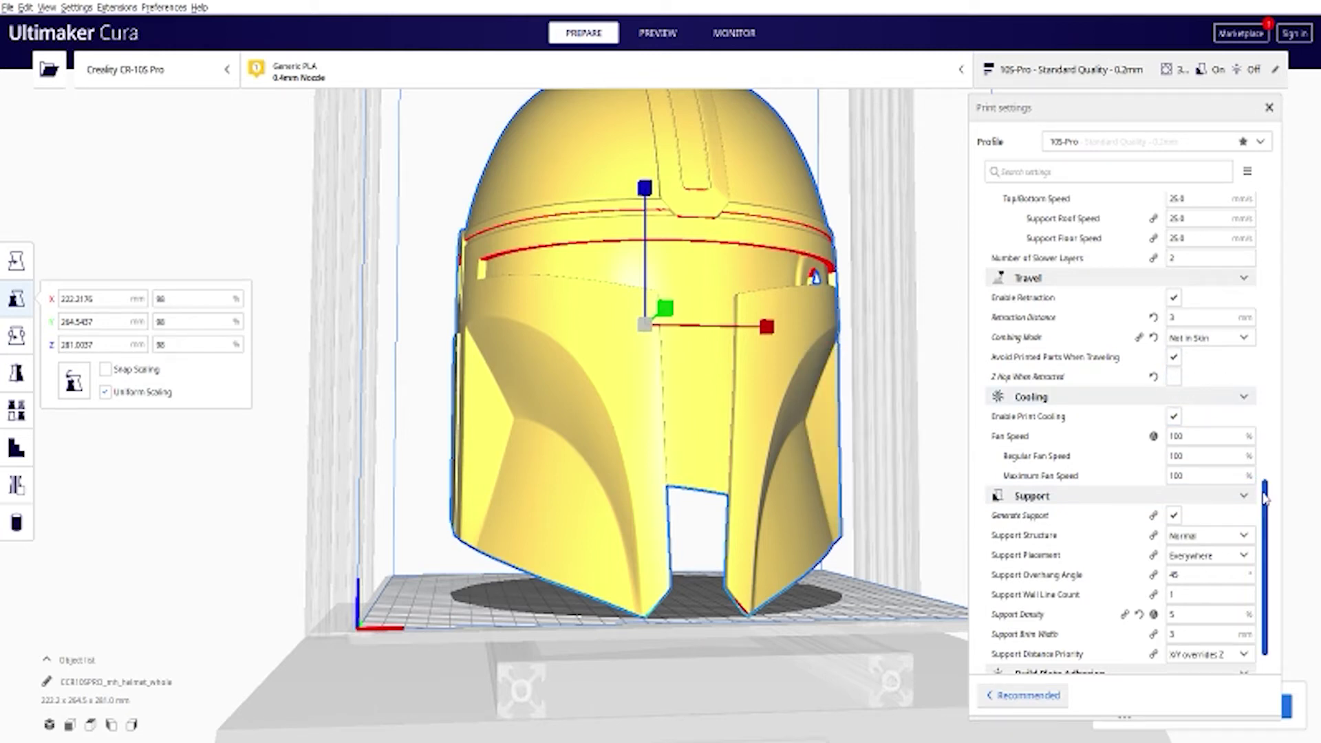
pyautogui.scroll(-2, 1210, 482)
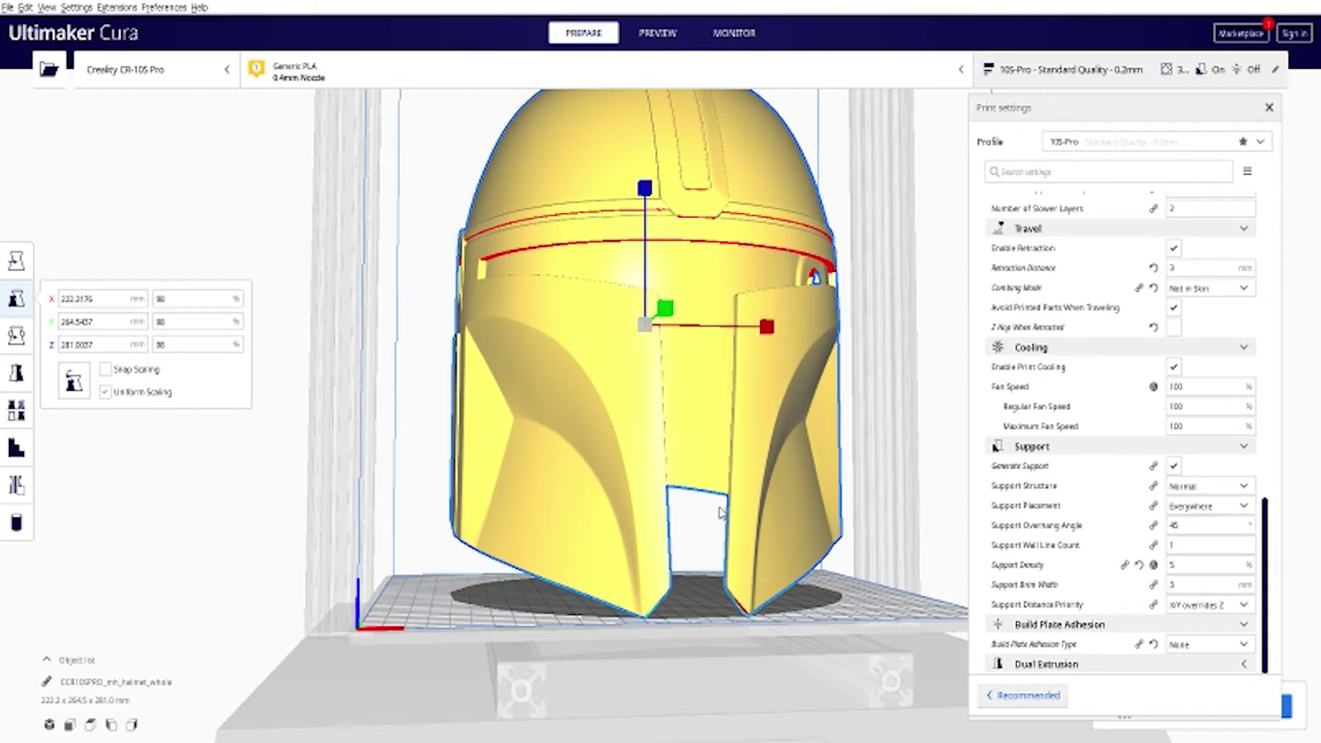
pyautogui.click(1234, 552)
pyautogui.moveTo(1203, 497)
pyautogui.moveTo(1216, 509)
pyautogui.moveTo(669, 642); pyautogui.dragTo(863, 585, button='right')
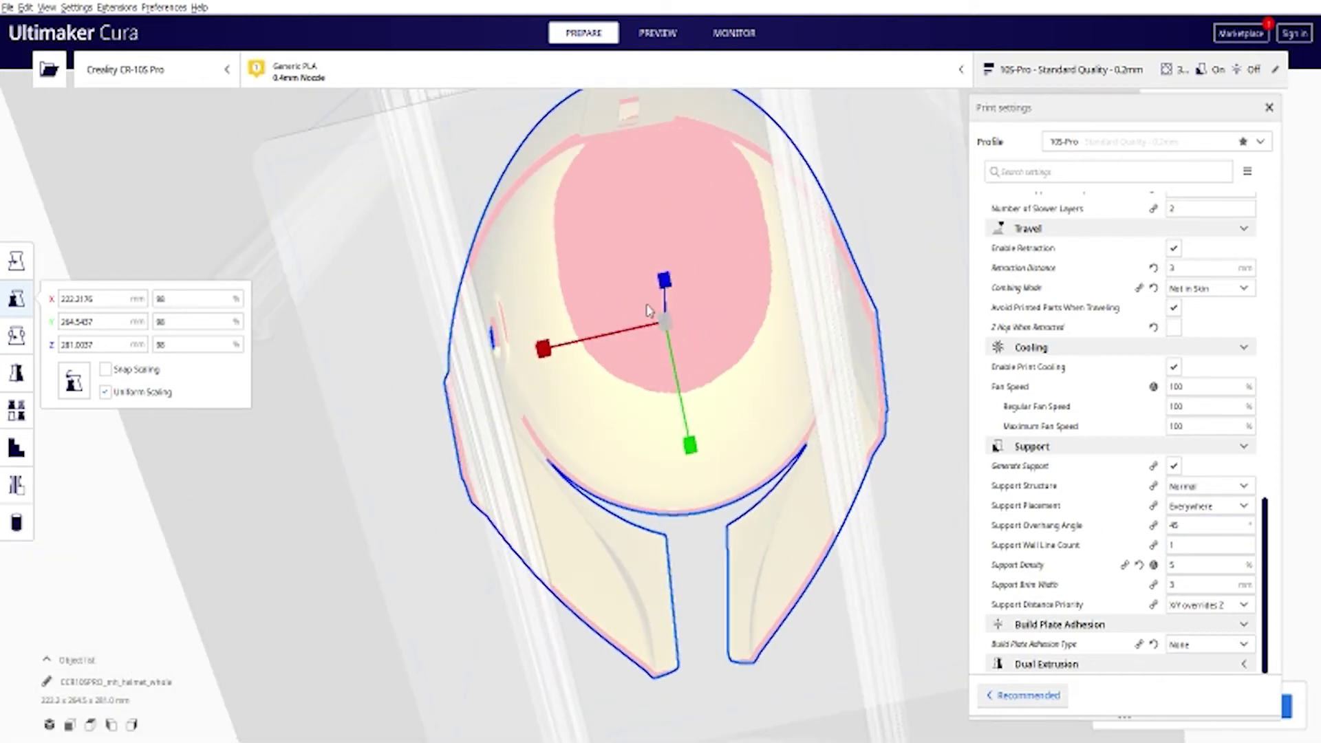
pyautogui.moveTo(493, 494); pyautogui.dragTo(506, 362, button='right')
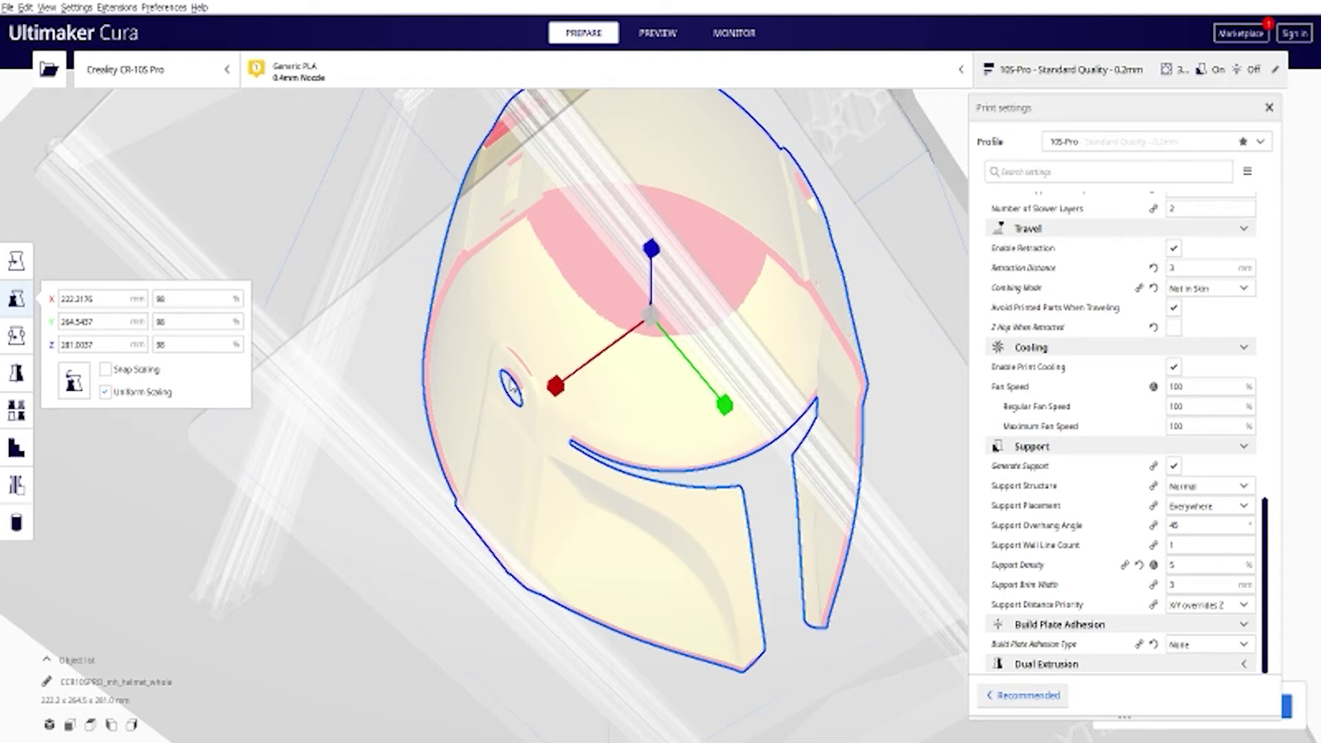
pyautogui.moveTo(510, 385); pyautogui.dragTo(564, 320, button='right')
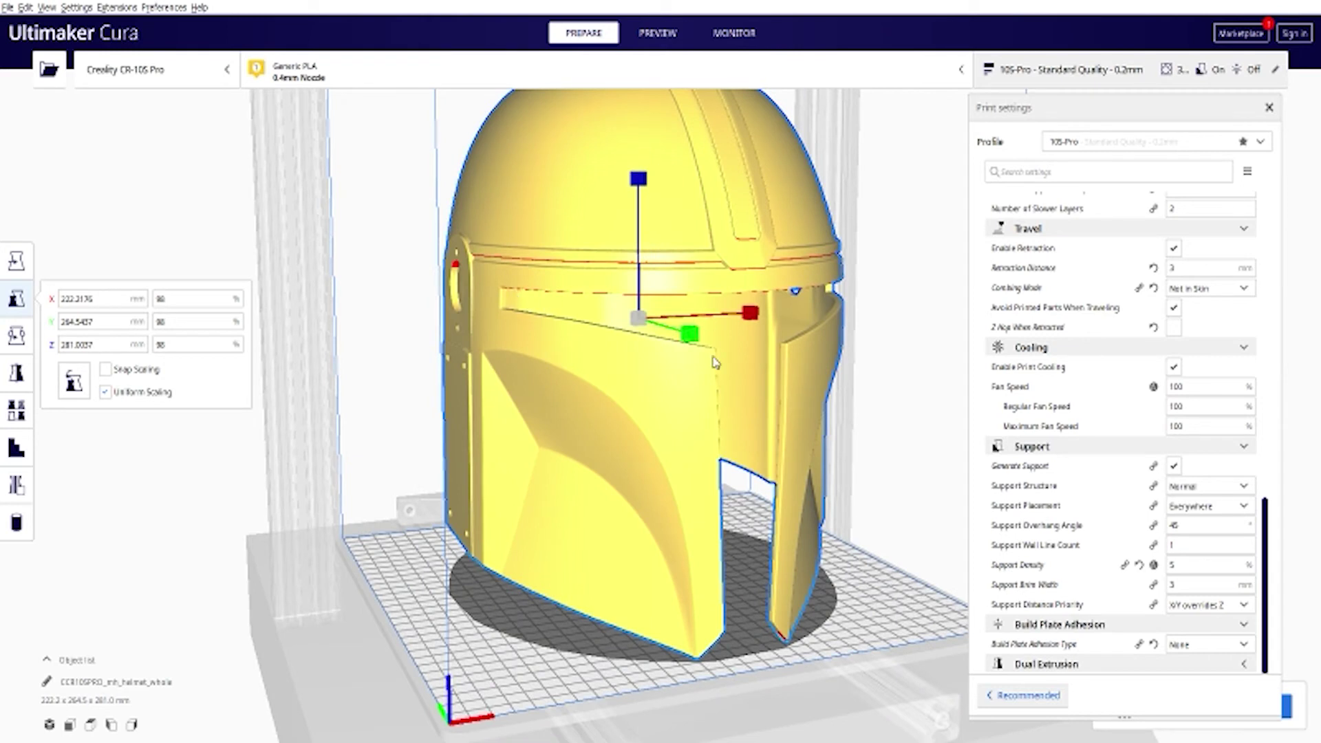
pyautogui.moveTo(715, 363); pyautogui.dragTo(860, 533, button='right')
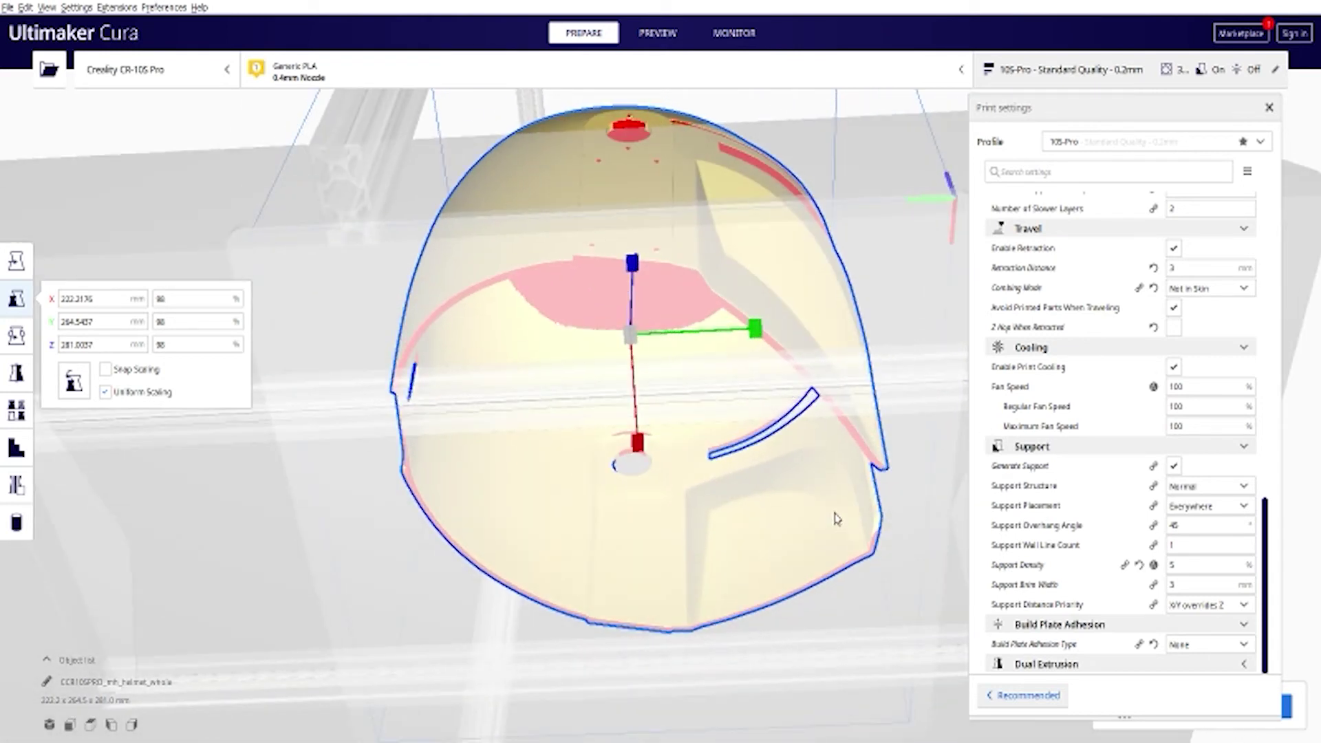
pyautogui.moveTo(860, 475); pyautogui.dragTo(726, 485, button='right')
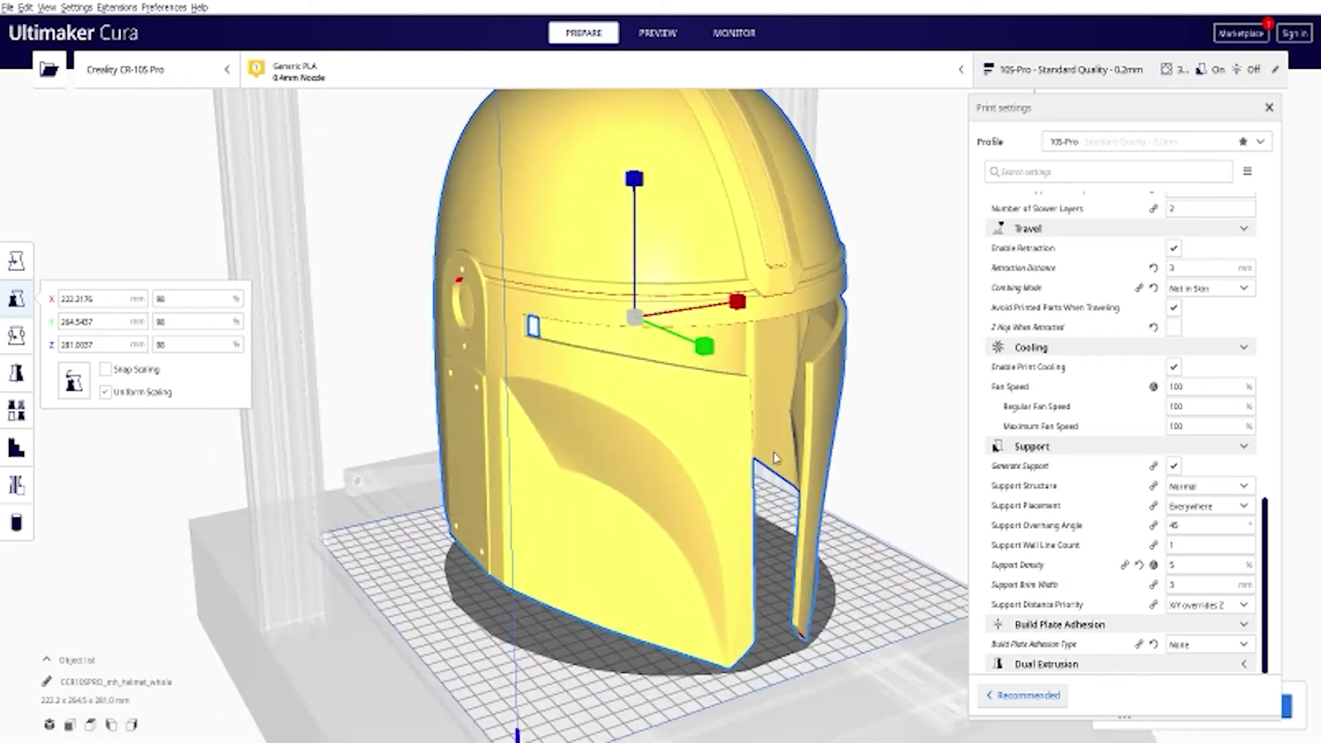
pyautogui.moveTo(817, 362); pyautogui.dragTo(670, 442, button='right')
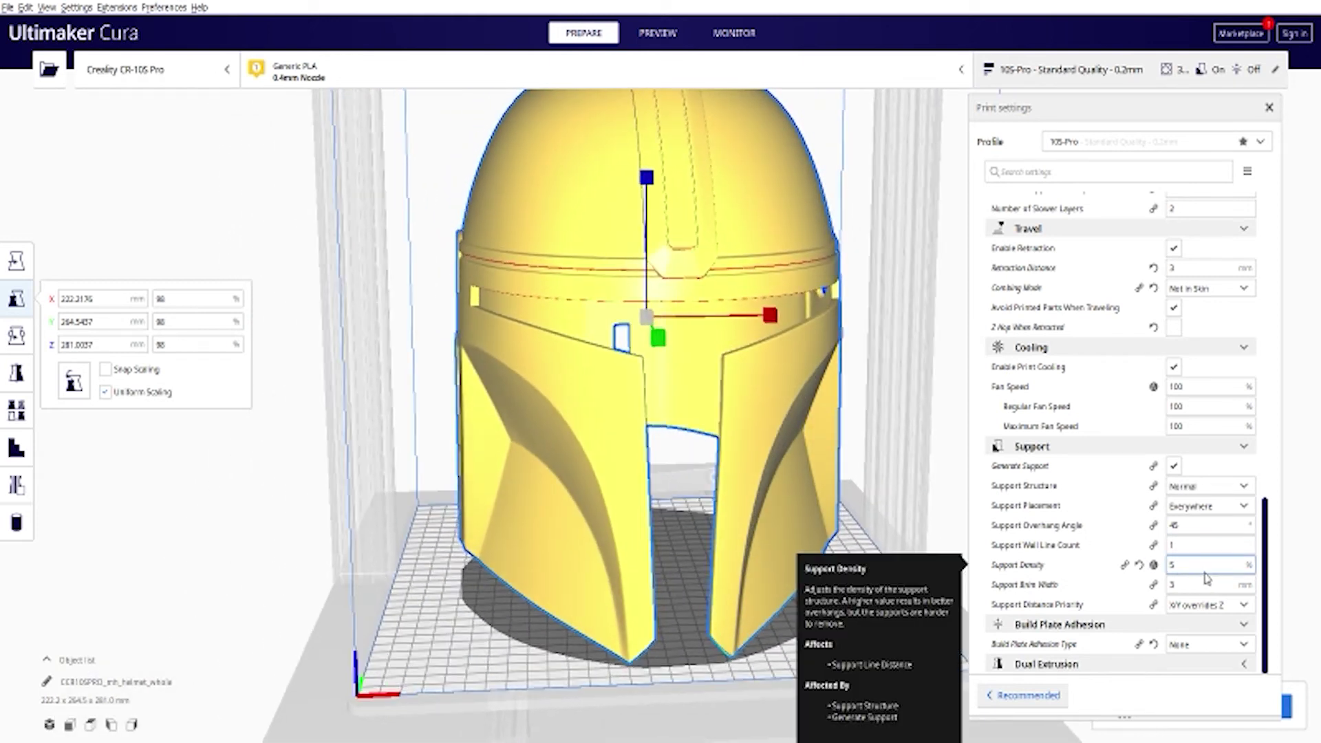
# Change Support Density from 5% to 10%.
pyautogui.doubleClick(1207, 567)
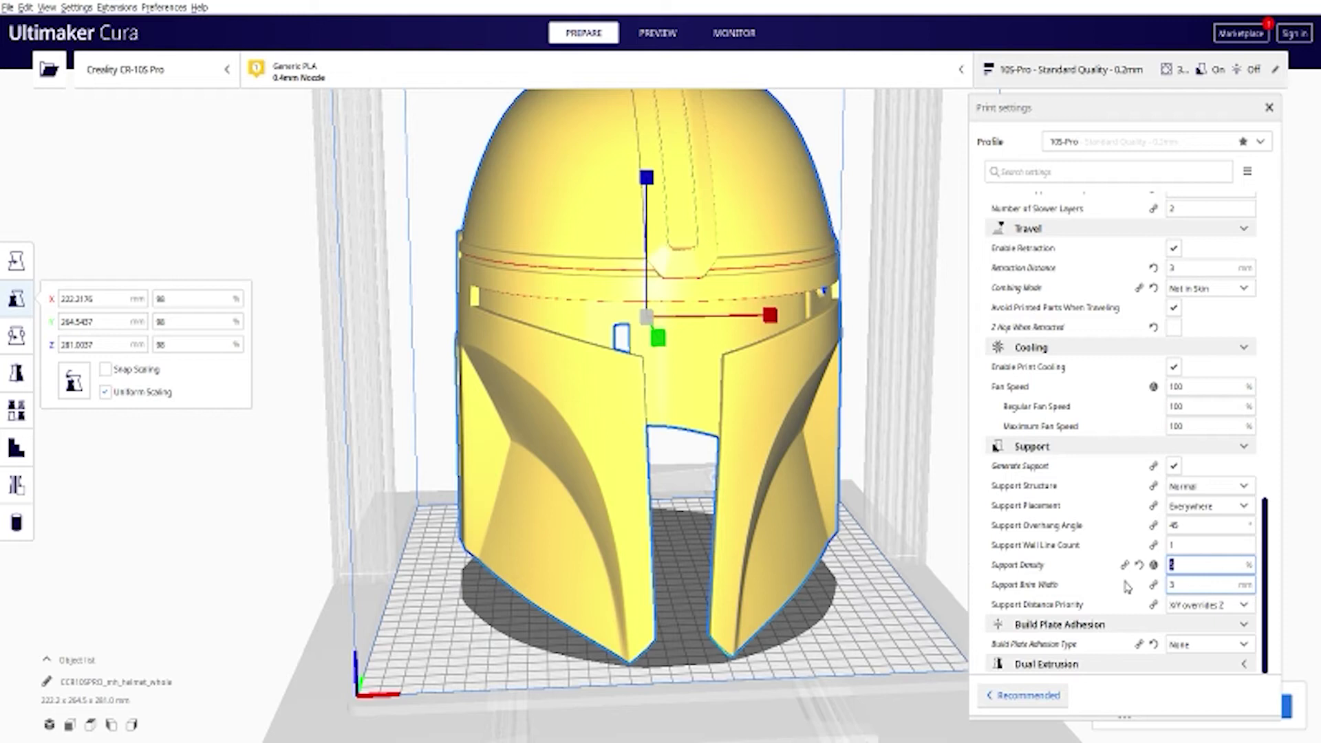
pyautogui.write('10')
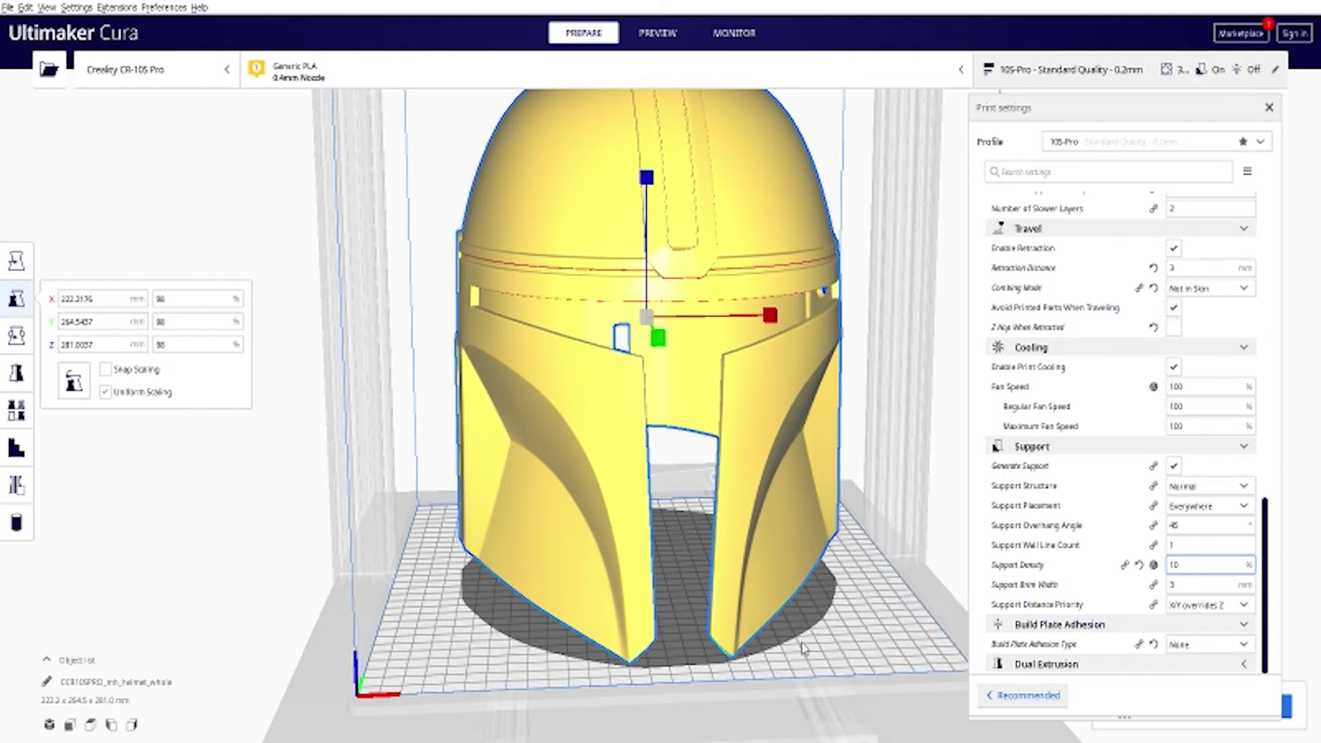
pyautogui.scroll(-1, 833, 655)
# Switch from the Scale tool to the Support Blocker tool.
pyautogui.moveTo(837, 652); pyautogui.dragTo(658, 637, button='right')
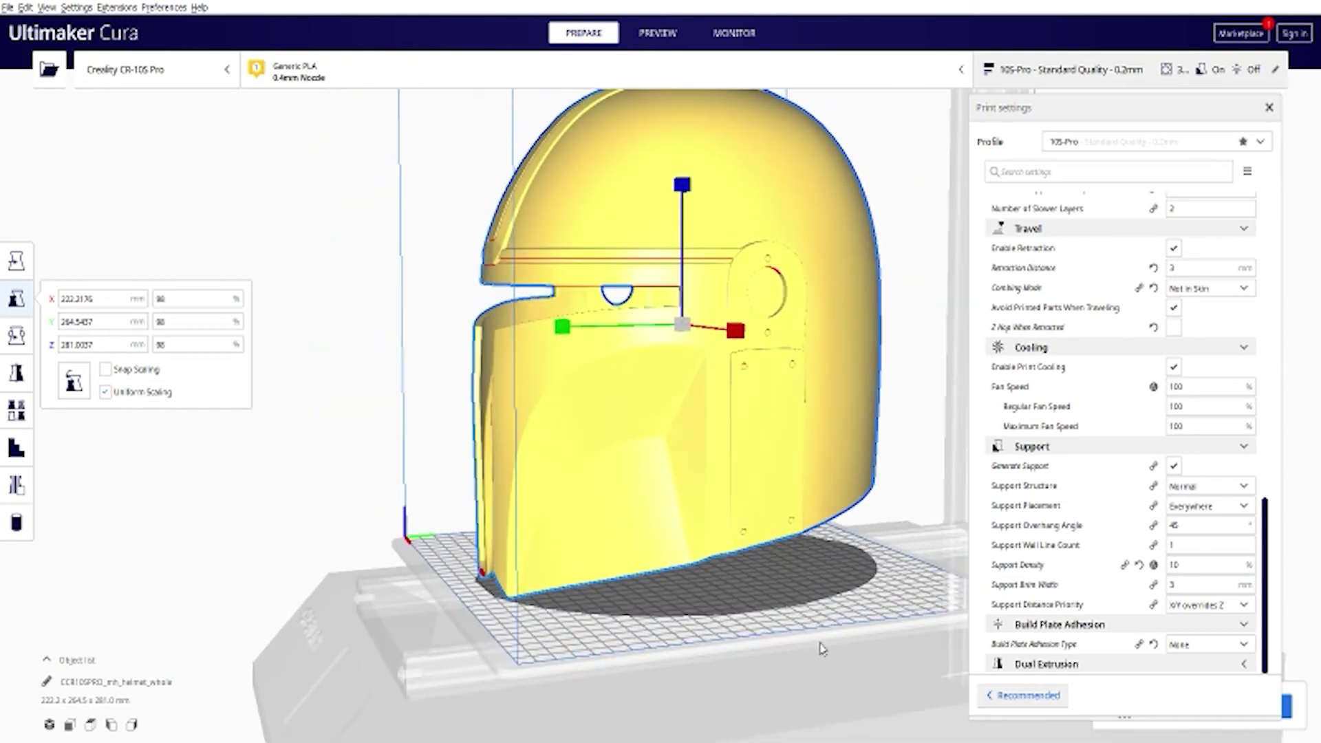
pyautogui.moveTo(1207, 648)
pyautogui.moveTo(482, 619); pyautogui.dragTo(588, 599, button='right')
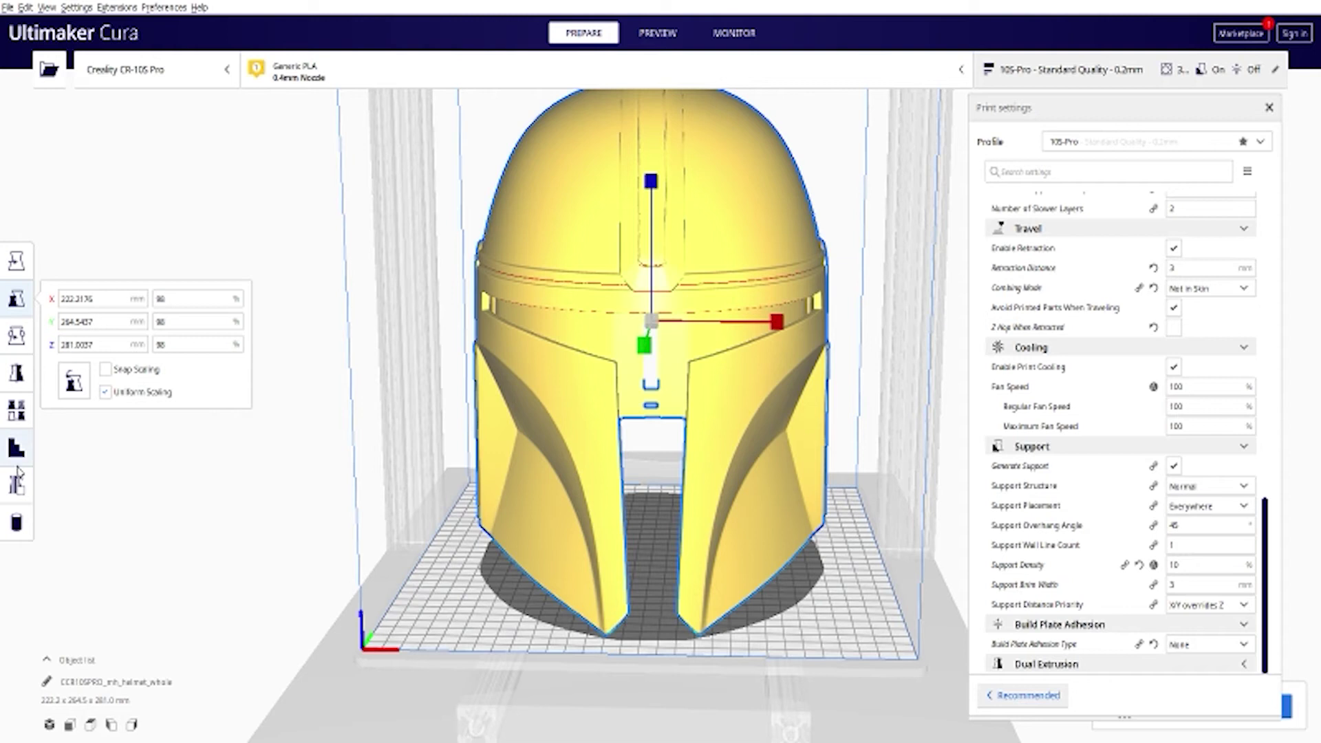
pyautogui.click(21, 487)
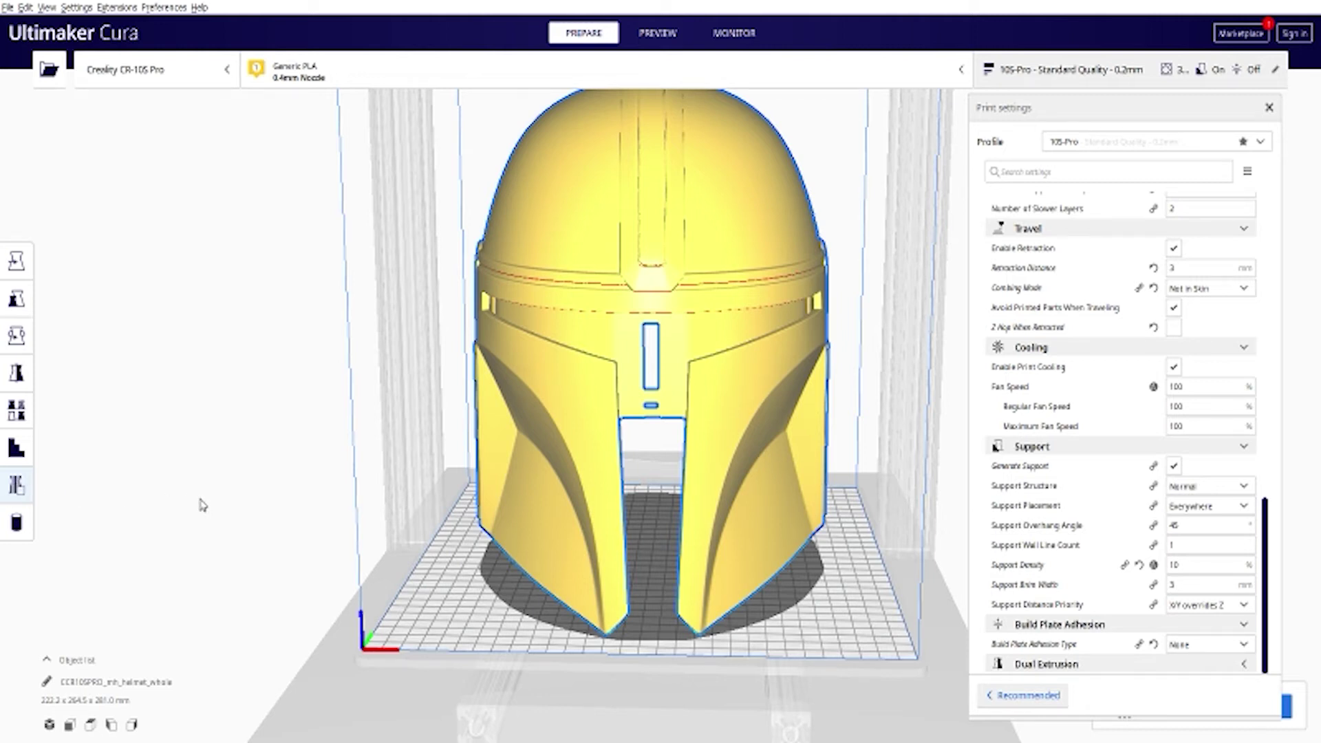
# Orbit to look down into the helmet's dome interior and close the print settings.
pyautogui.moveTo(312, 526); pyautogui.dragTo(301, 292, button='right')
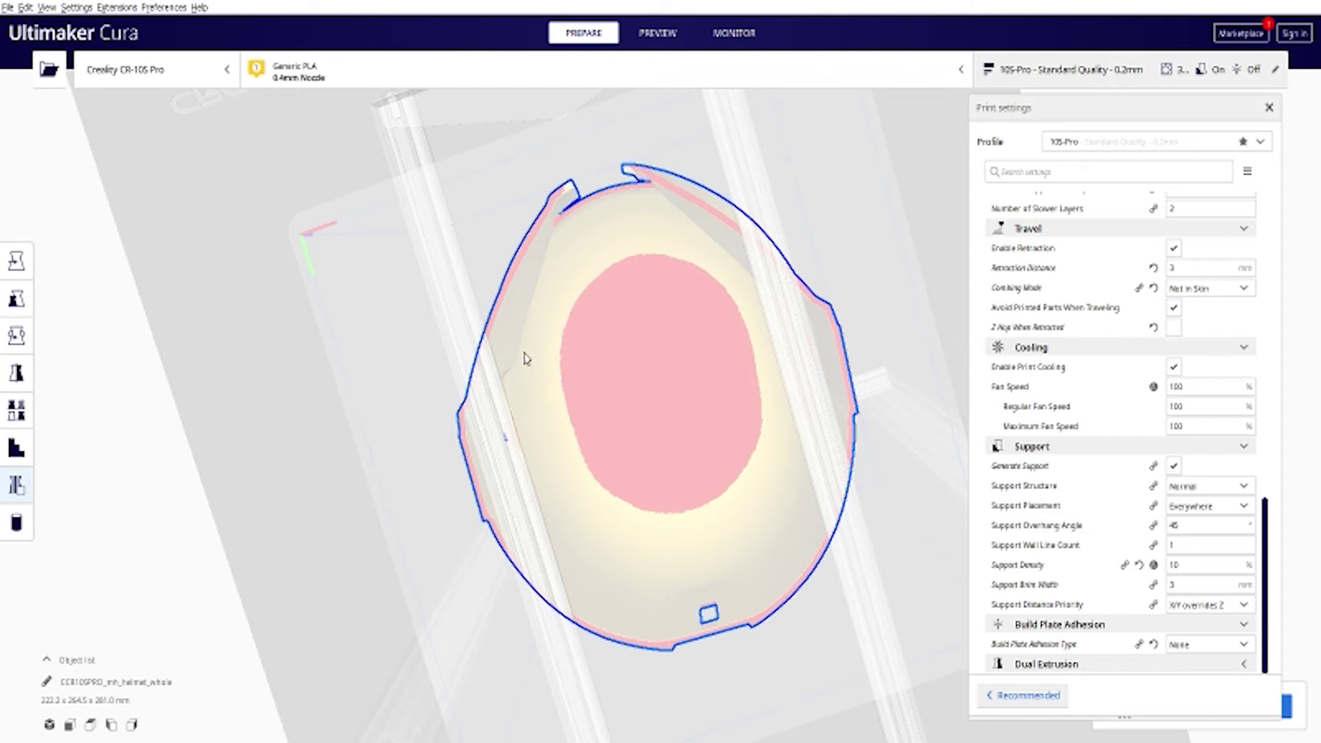
pyautogui.moveTo(524, 358); pyautogui.dragTo(973, 297, button='right')
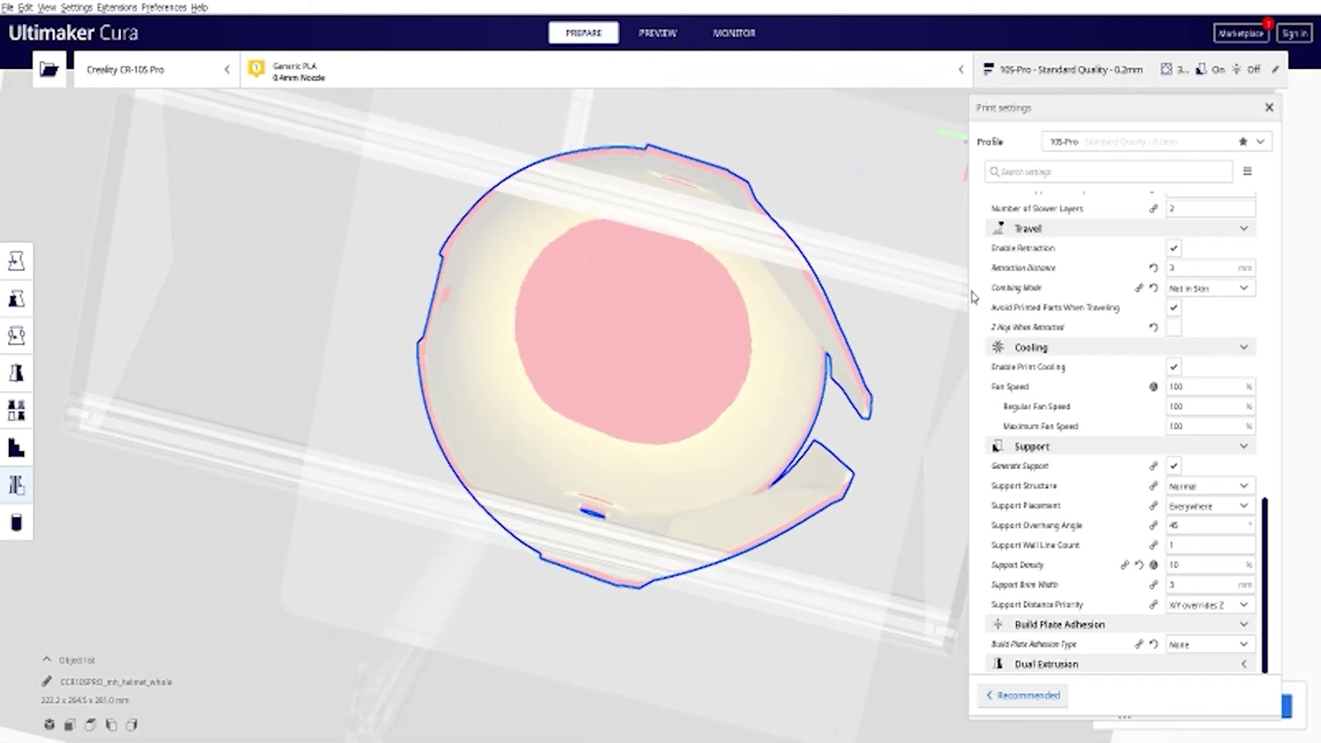
pyautogui.moveTo(873, 357); pyautogui.dragTo(760, 292, button='right')
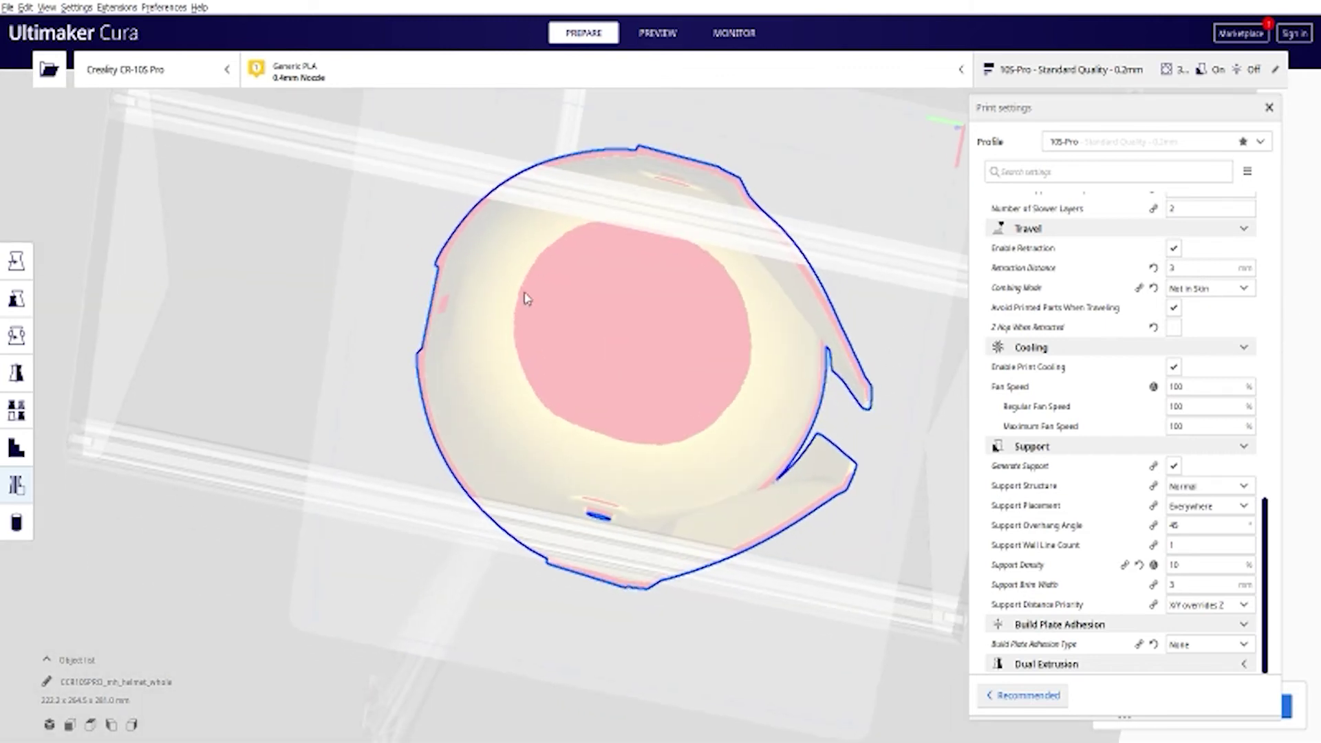
pyautogui.moveTo(755, 403); pyautogui.dragTo(669, 542, button='right')
pyautogui.moveTo(634, 318); pyautogui.dragTo(677, 168, button='right')
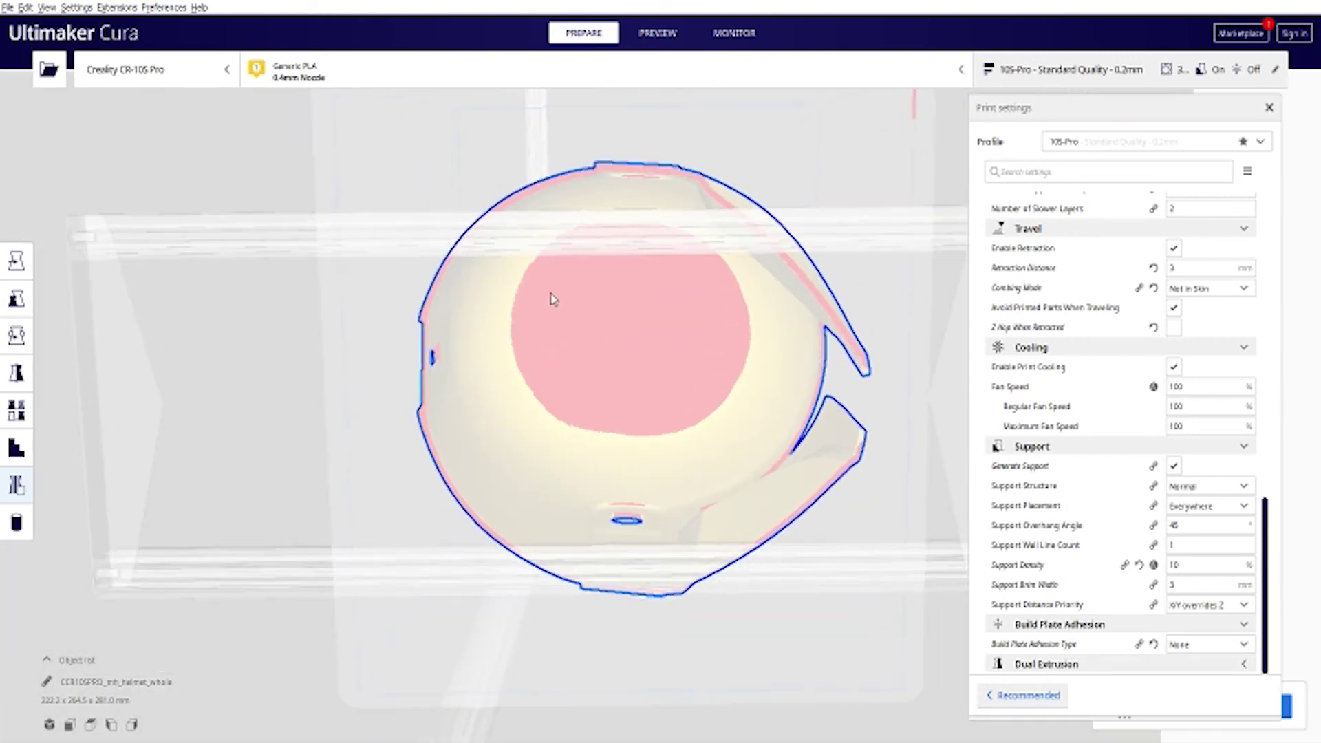
pyautogui.click(1269, 108)
# Start slicing the helmet while viewing it from above.
pyautogui.click(1200, 706)
pyautogui.moveTo(979, 575); pyautogui.dragTo(729, 666, button='right')
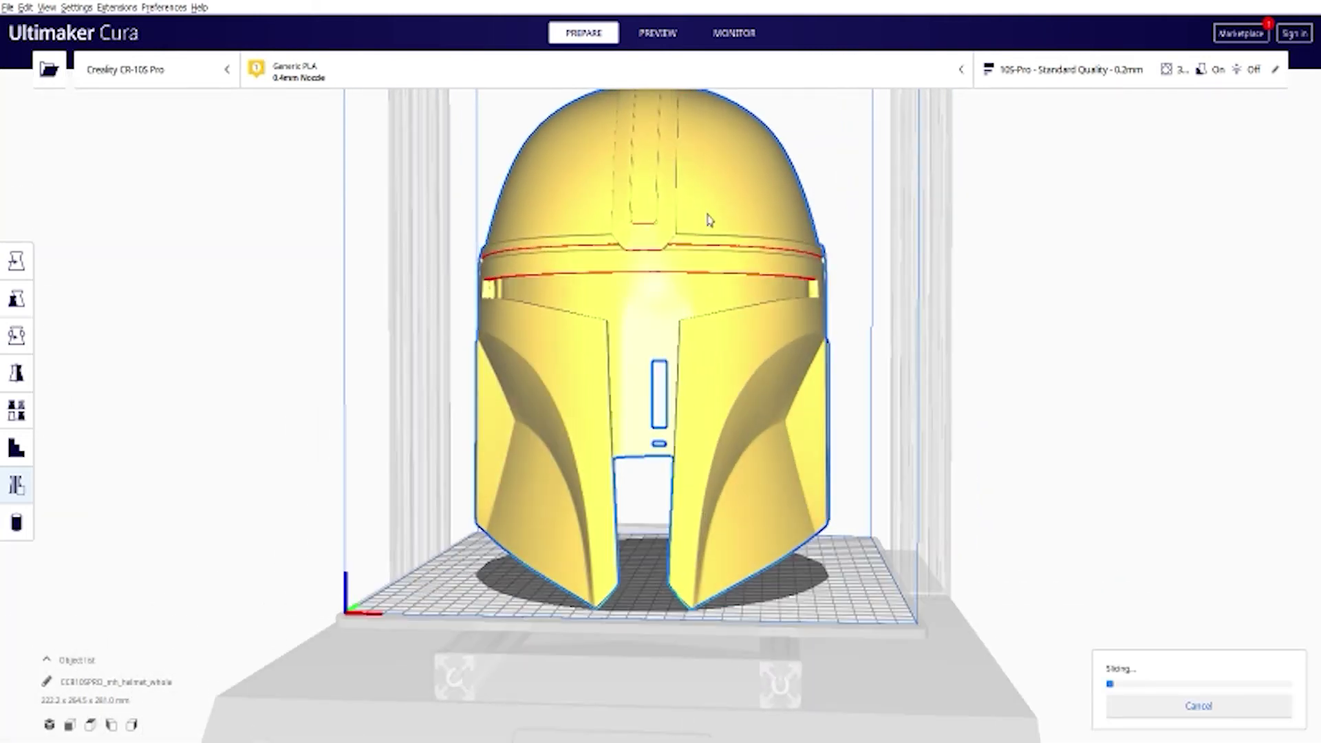
pyautogui.moveTo(708, 219); pyautogui.dragTo(707, 165, button='right')
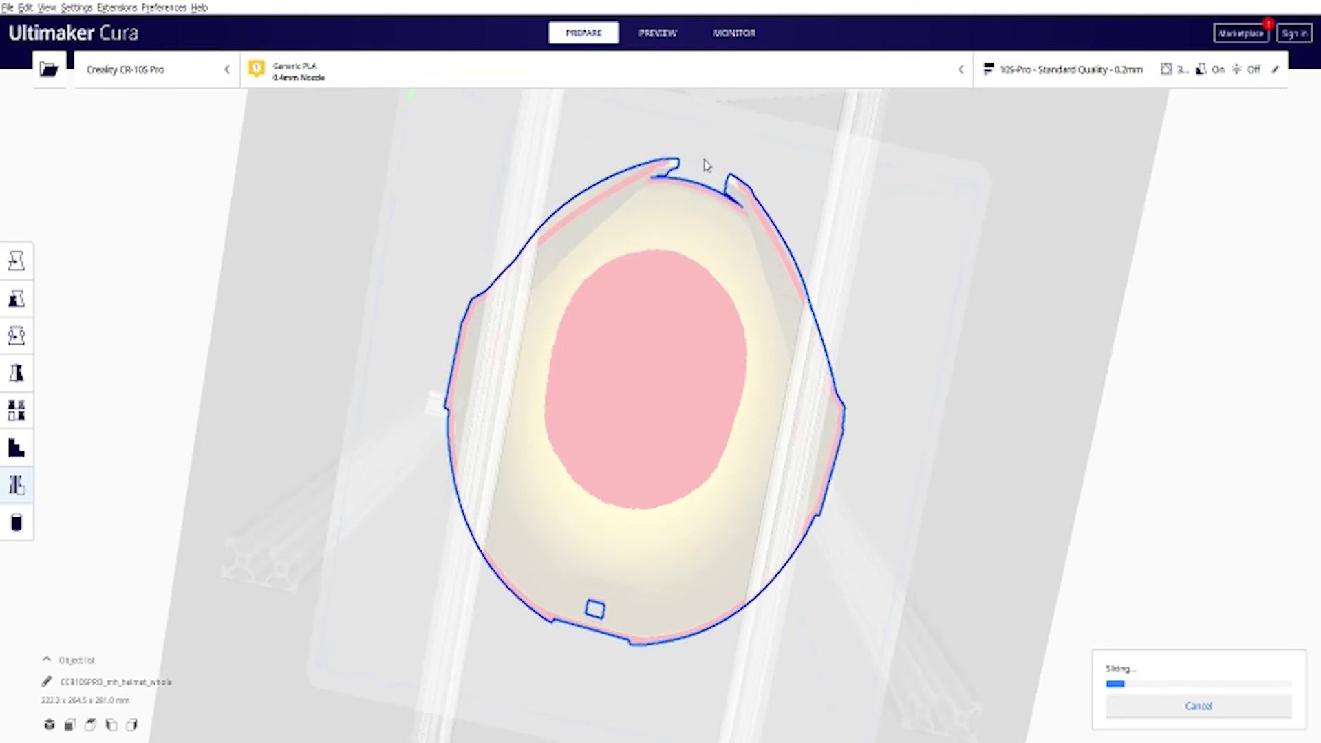
pyautogui.moveTo(642, 413); pyautogui.dragTo(659, 652, button='right')
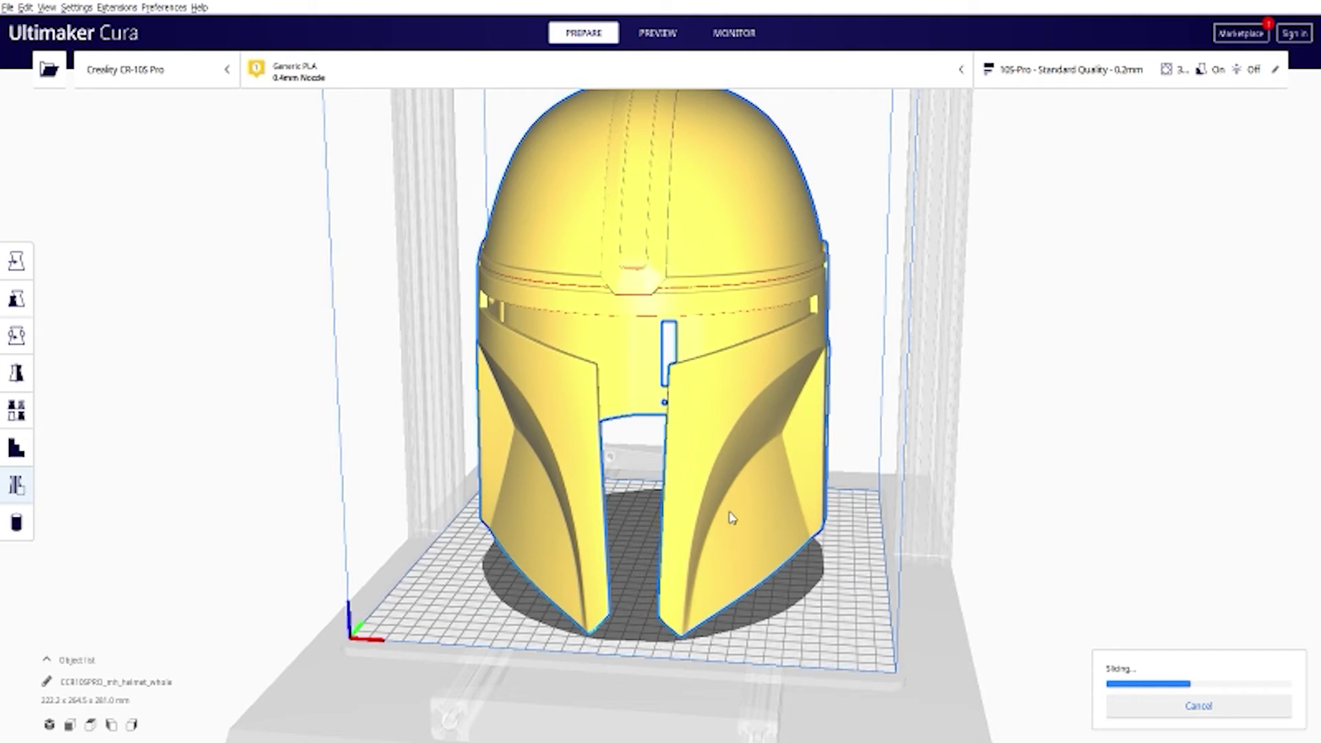
# Inspect the sliced helmet from several sides; estimate is 8 days 7 hours 28 minutes, 583.75 m filament.
pyautogui.moveTo(880, 657); pyautogui.dragTo(924, 640, button='right')
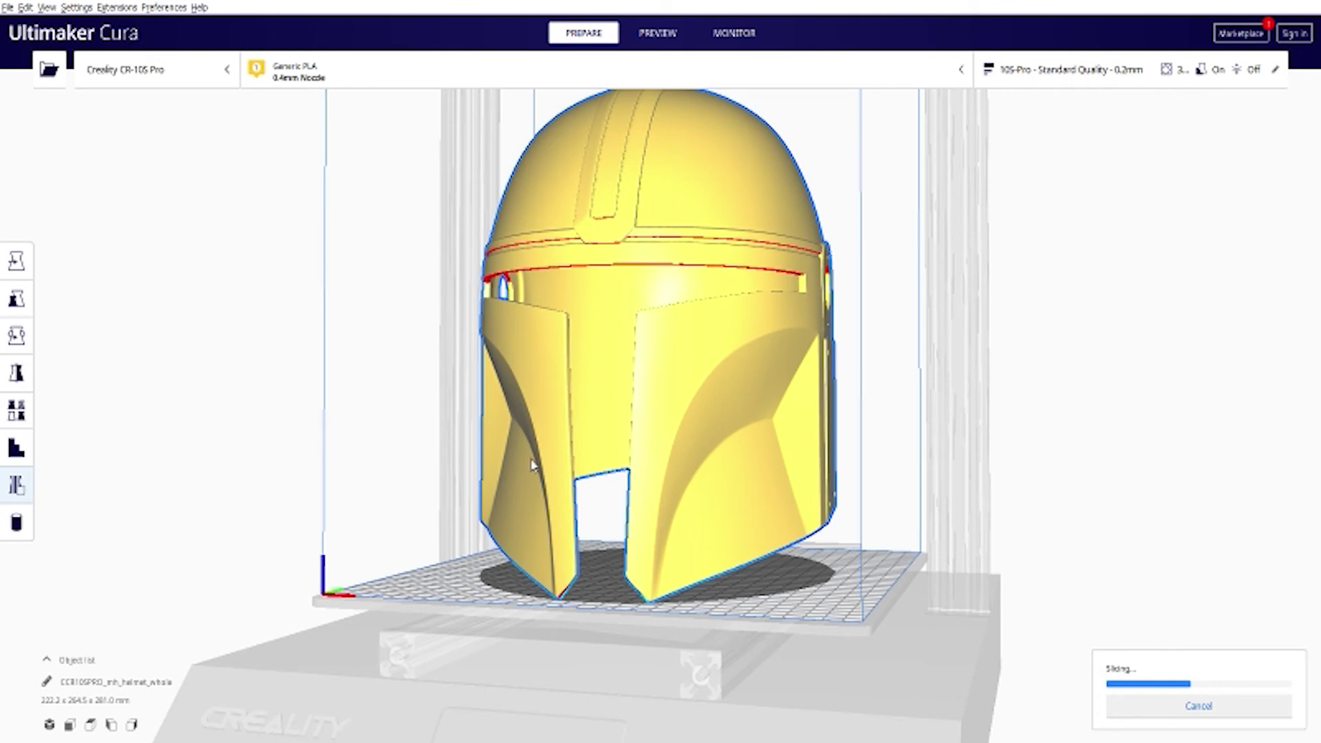
pyautogui.moveTo(532, 466); pyautogui.dragTo(295, 481, button='right')
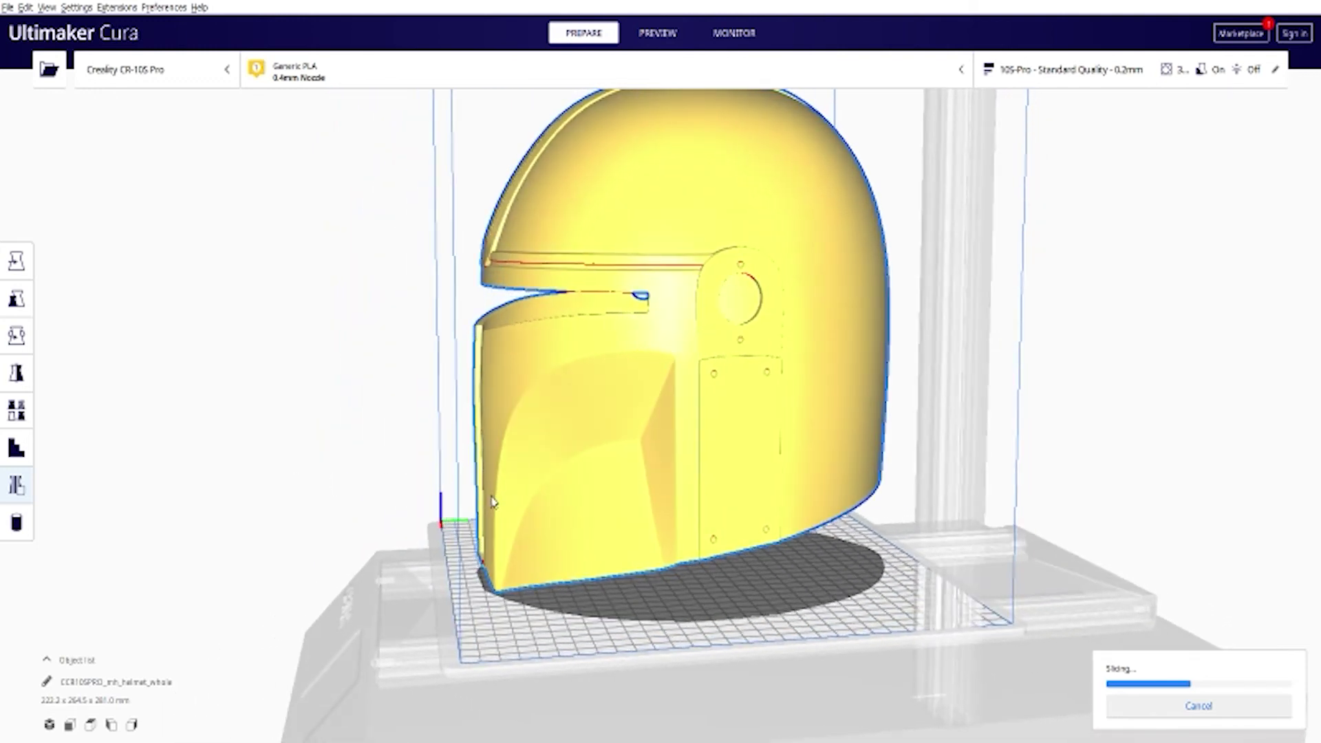
pyautogui.moveTo(492, 502); pyautogui.dragTo(888, 503, button='right')
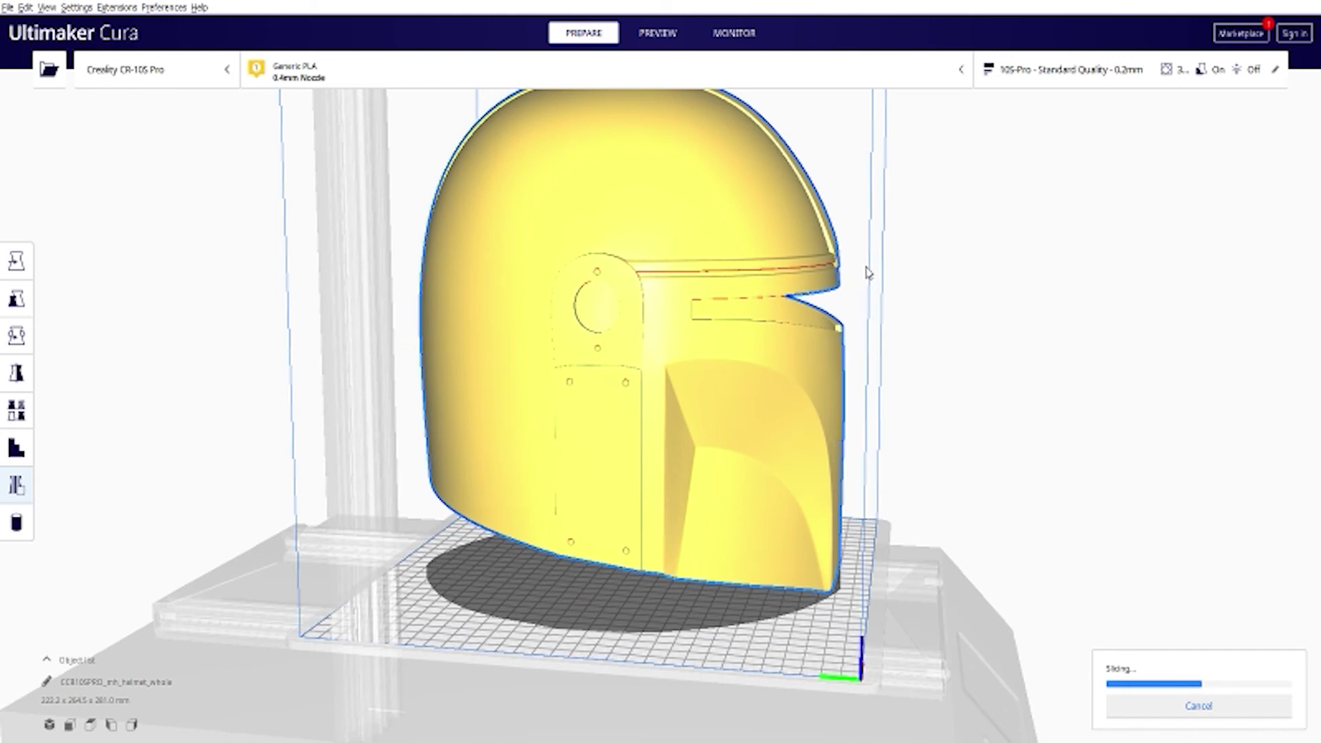
pyautogui.moveTo(792, 430); pyautogui.dragTo(276, 531, button='right')
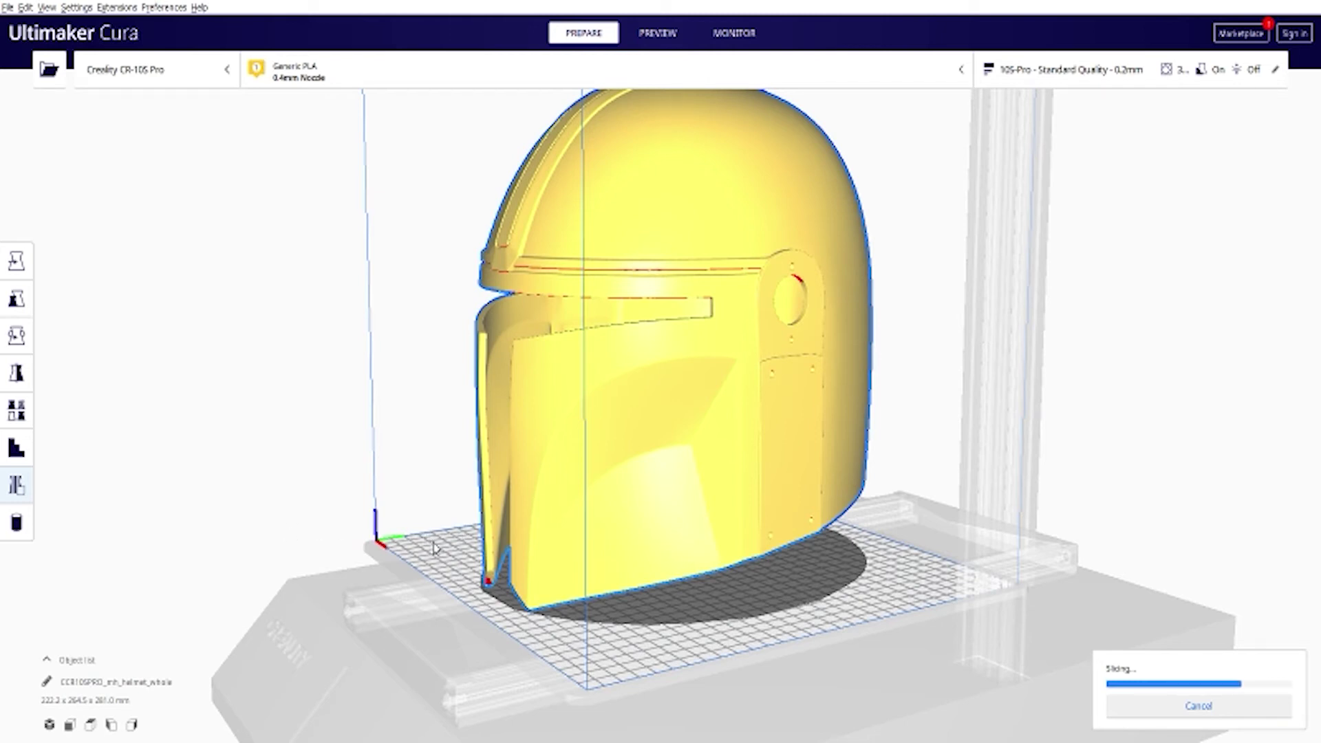
pyautogui.moveTo(500, 524); pyautogui.dragTo(866, 480, button='right')
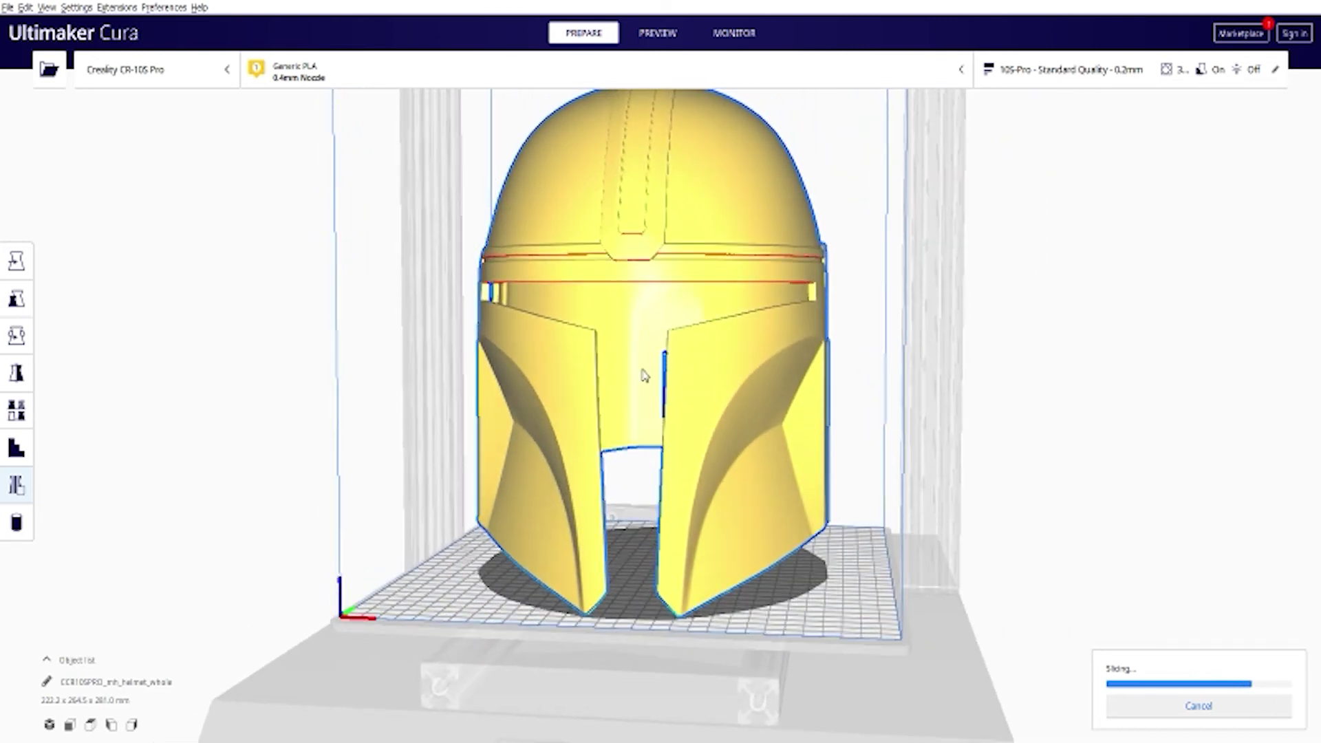
pyautogui.moveTo(505, 483); pyautogui.dragTo(236, 546, button='right')
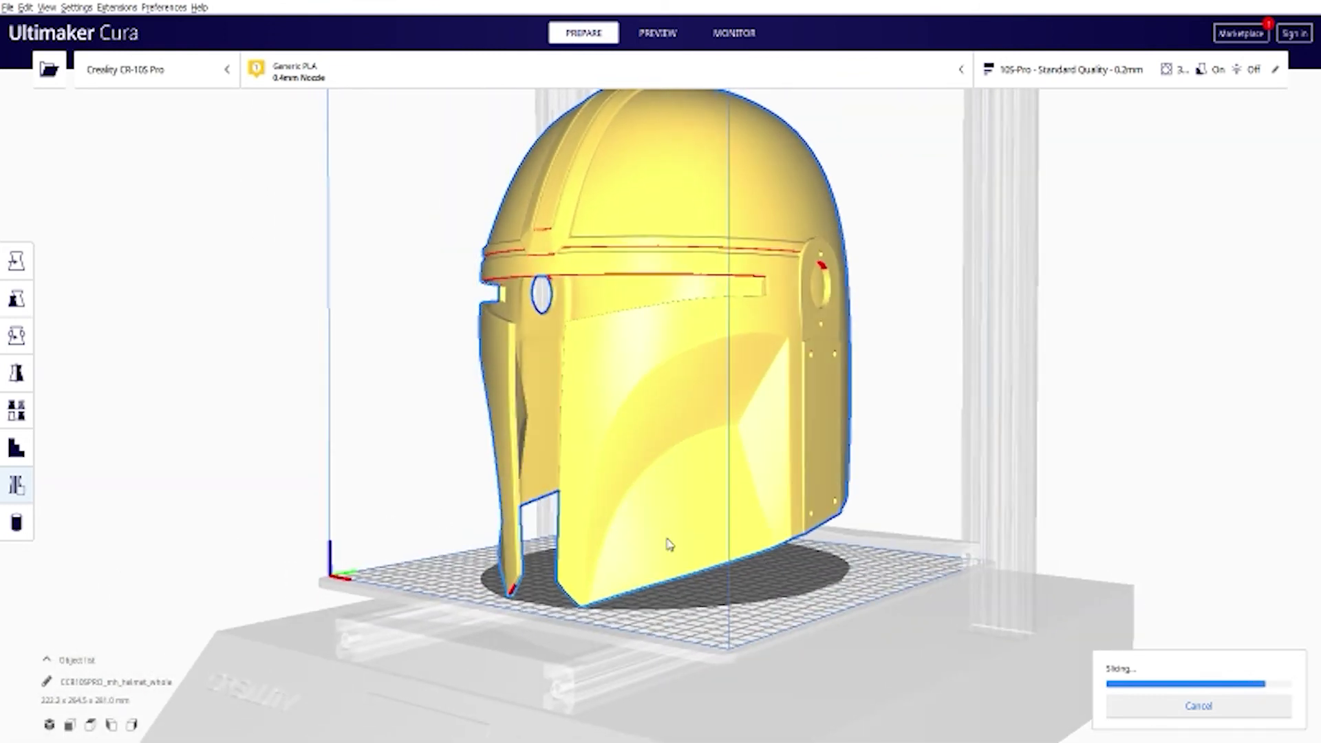
pyautogui.moveTo(624, 546); pyautogui.dragTo(374, 561, button='right')
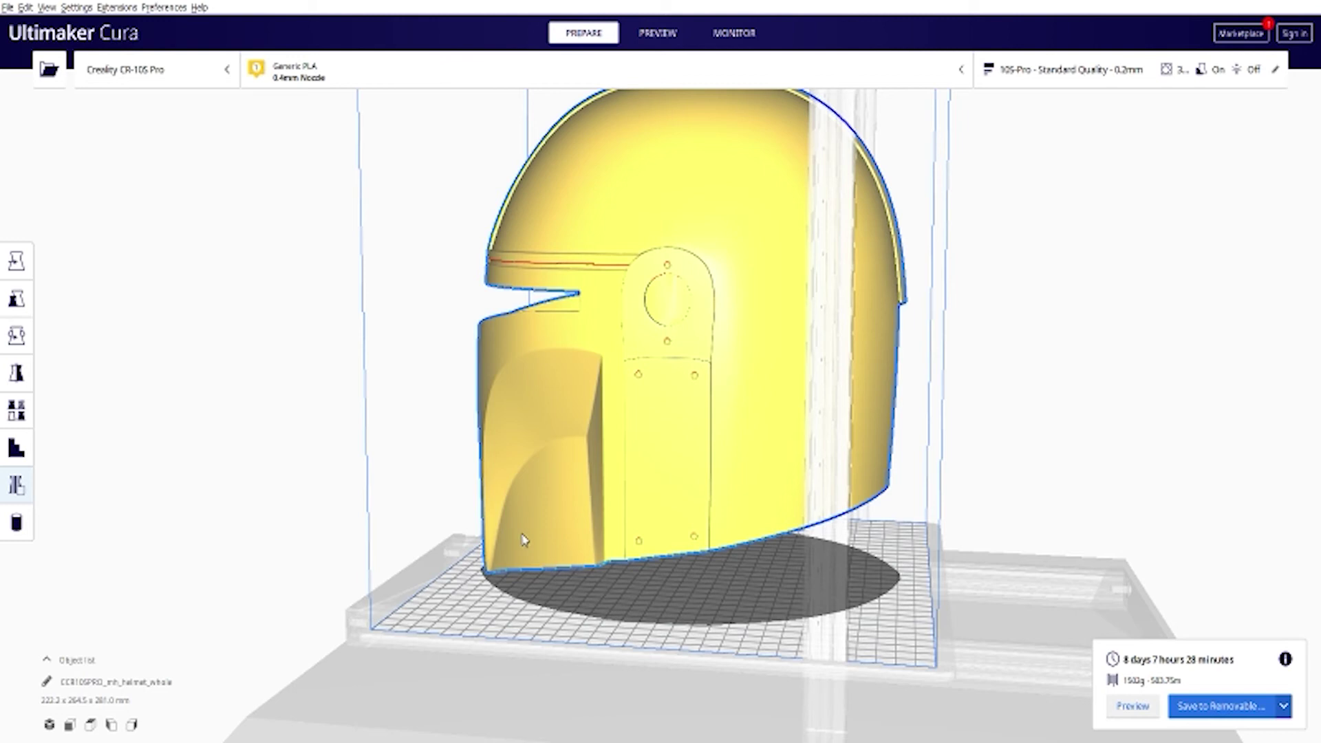
pyautogui.moveTo(523, 540); pyautogui.dragTo(677, 523, button='right')
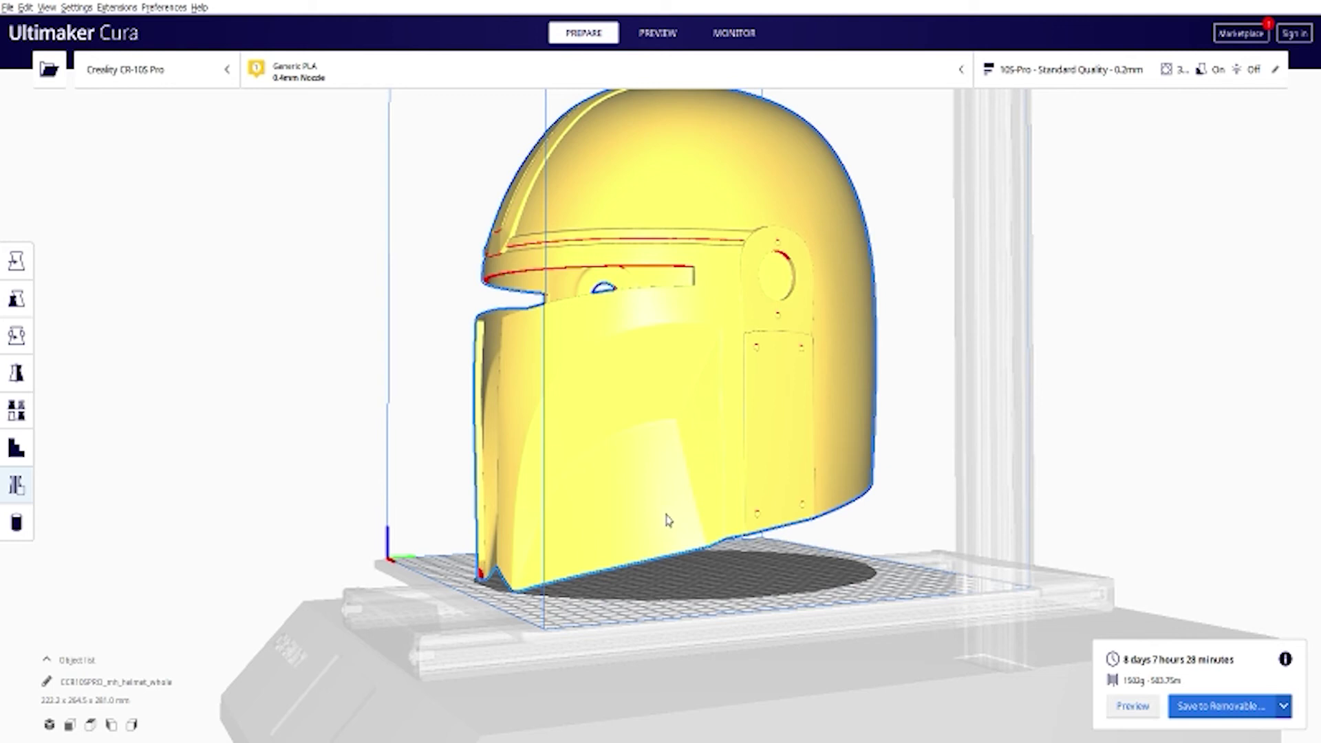
# Look straight down on the dome and place a small support blocker on its top.
pyautogui.moveTo(613, 530); pyautogui.dragTo(975, 571, button='right')
pyautogui.moveTo(773, 609); pyautogui.dragTo(499, 593, button='right')
pyautogui.moveTo(633, 557); pyautogui.dragTo(562, 566, button='right')
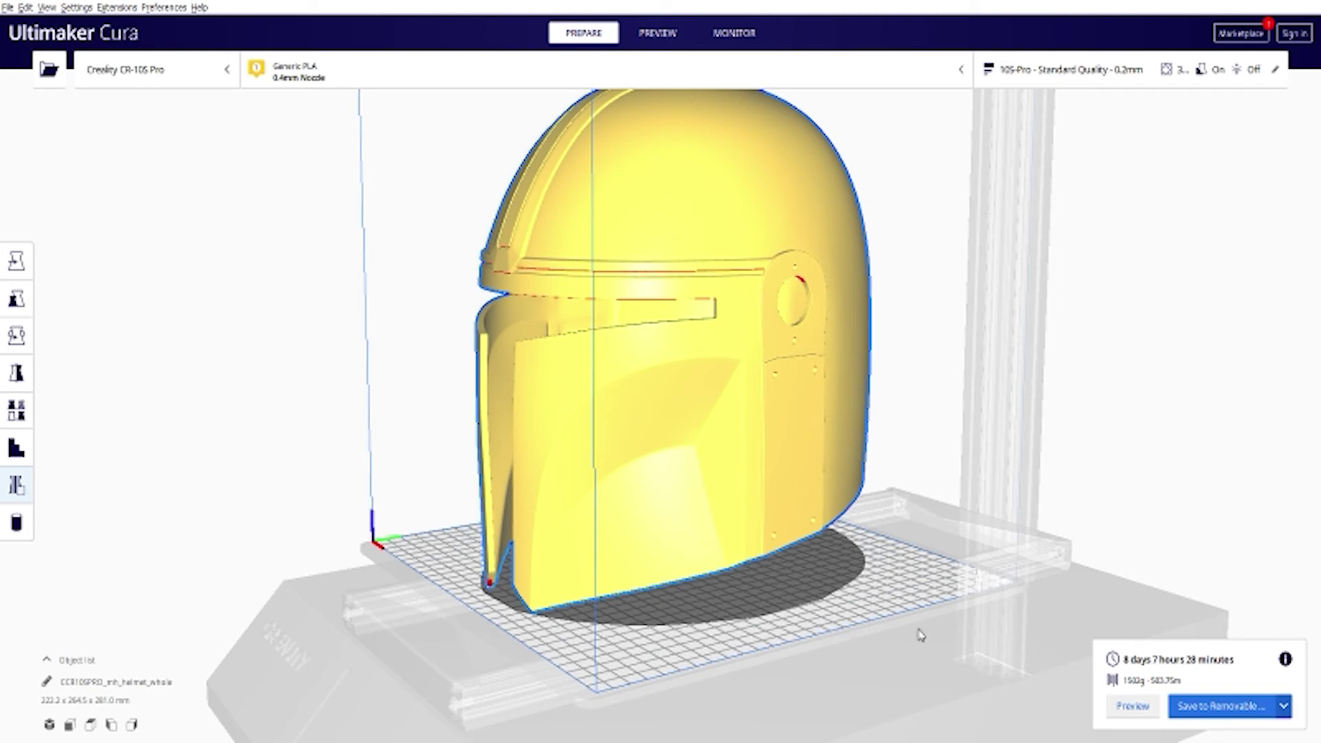
pyautogui.moveTo(787, 575); pyautogui.dragTo(654, 401, button='right')
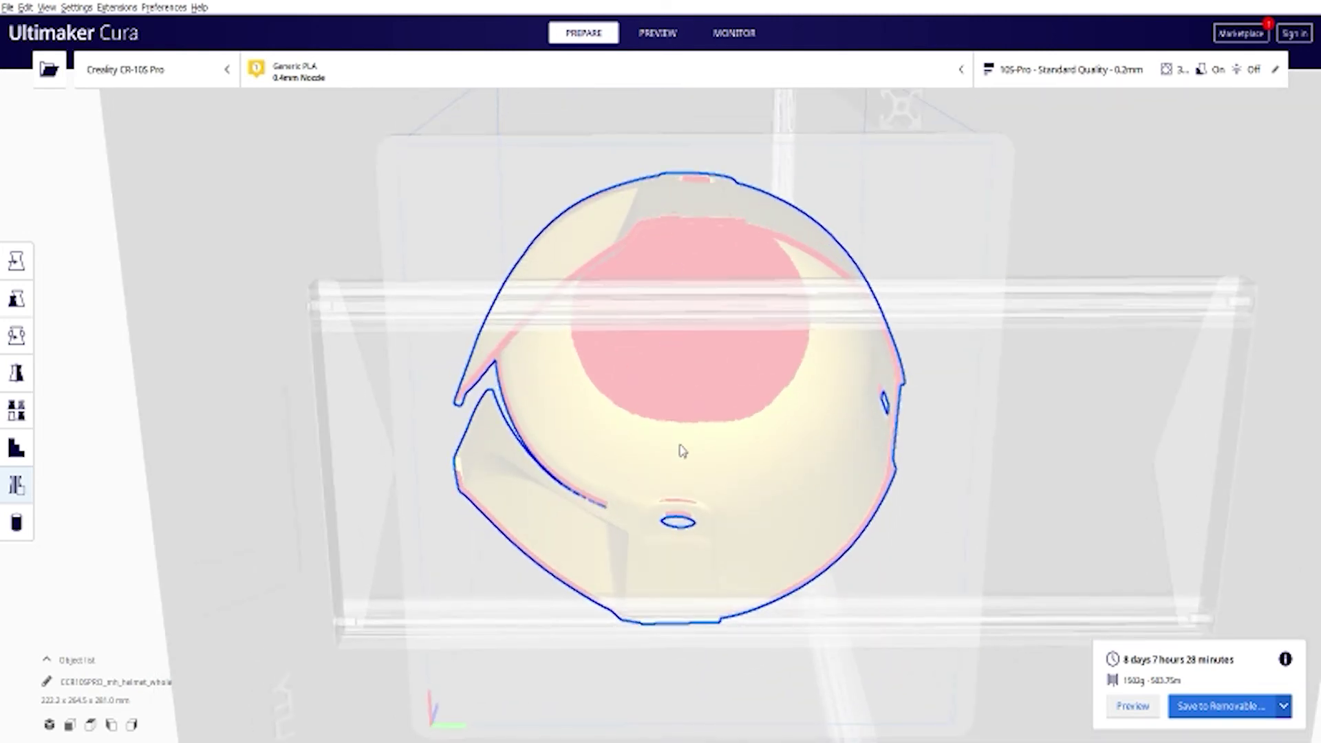
pyautogui.moveTo(681, 451); pyautogui.dragTo(949, 725, button='right')
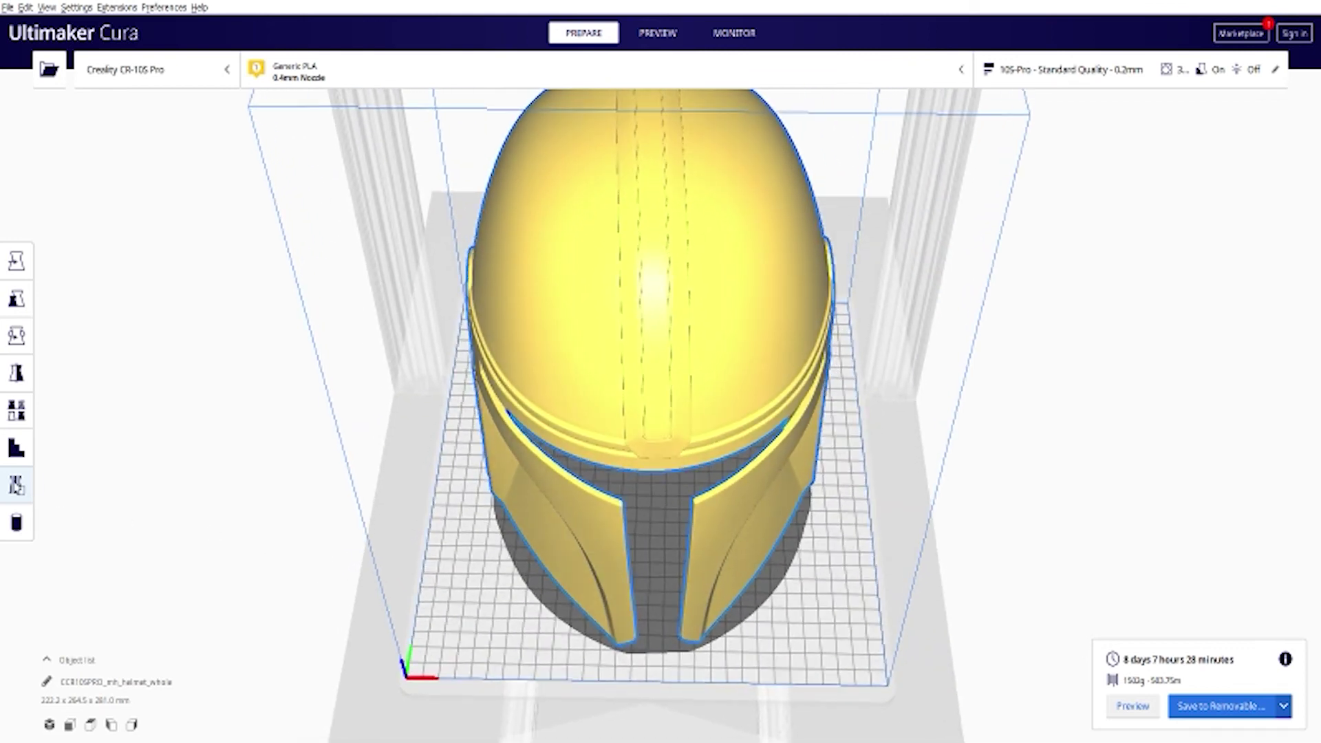
pyautogui.moveTo(318, 557); pyautogui.dragTo(312, 622, button='right')
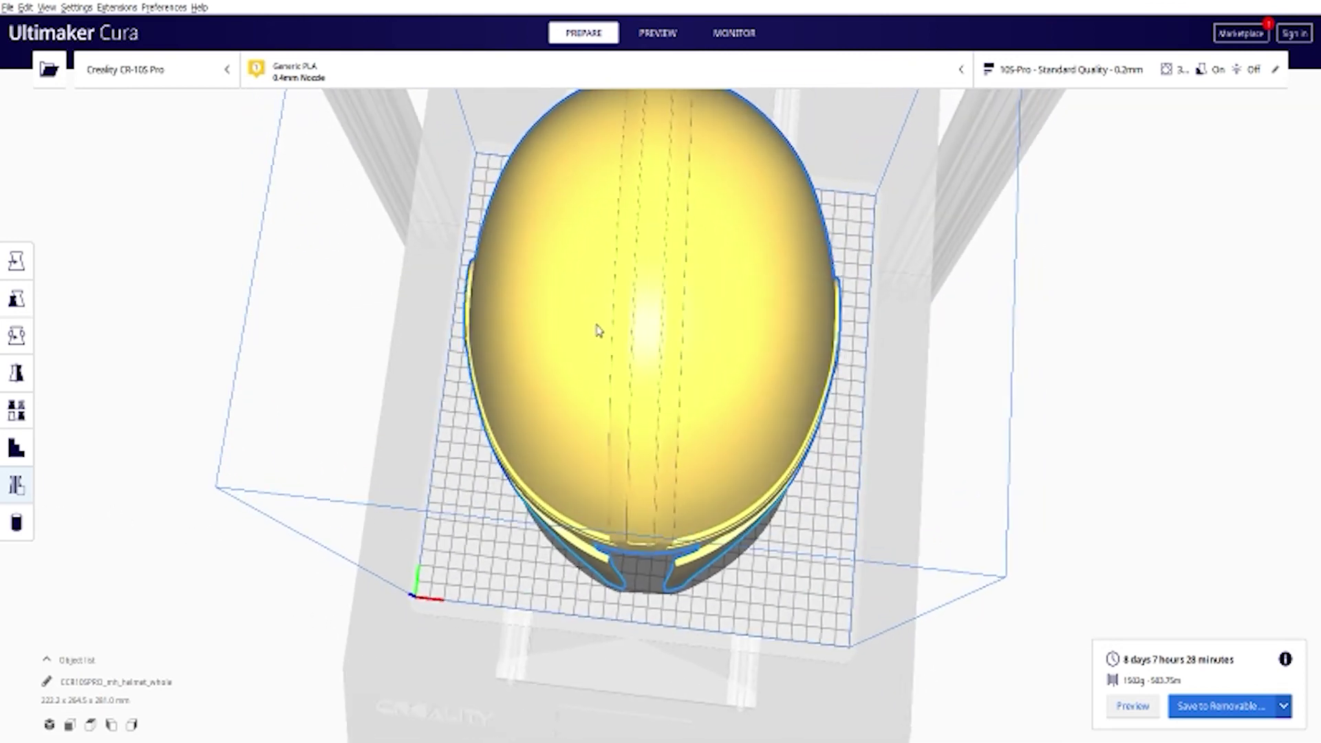
pyautogui.click(650, 267)
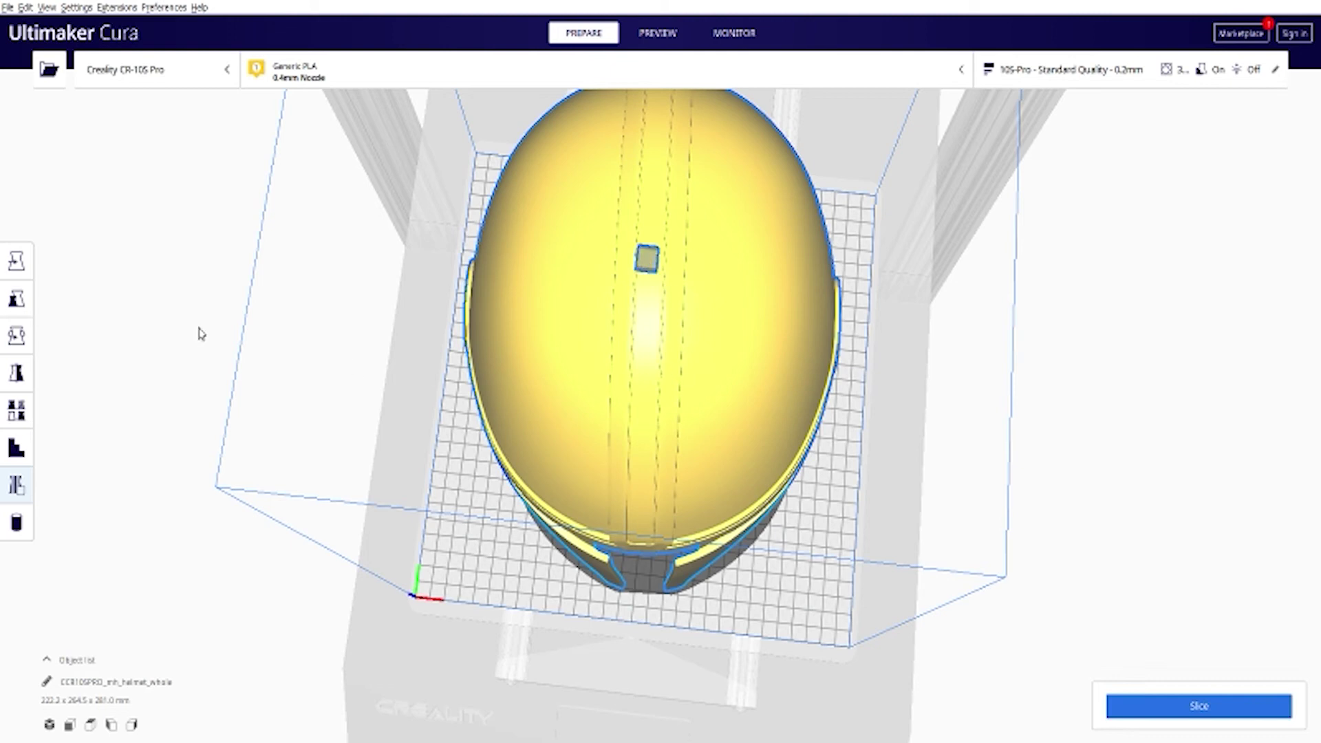
# Select the small blocker cube and scale it uniformly to 2000%.
pyautogui.click(17, 297)
pyautogui.click(440, 394)
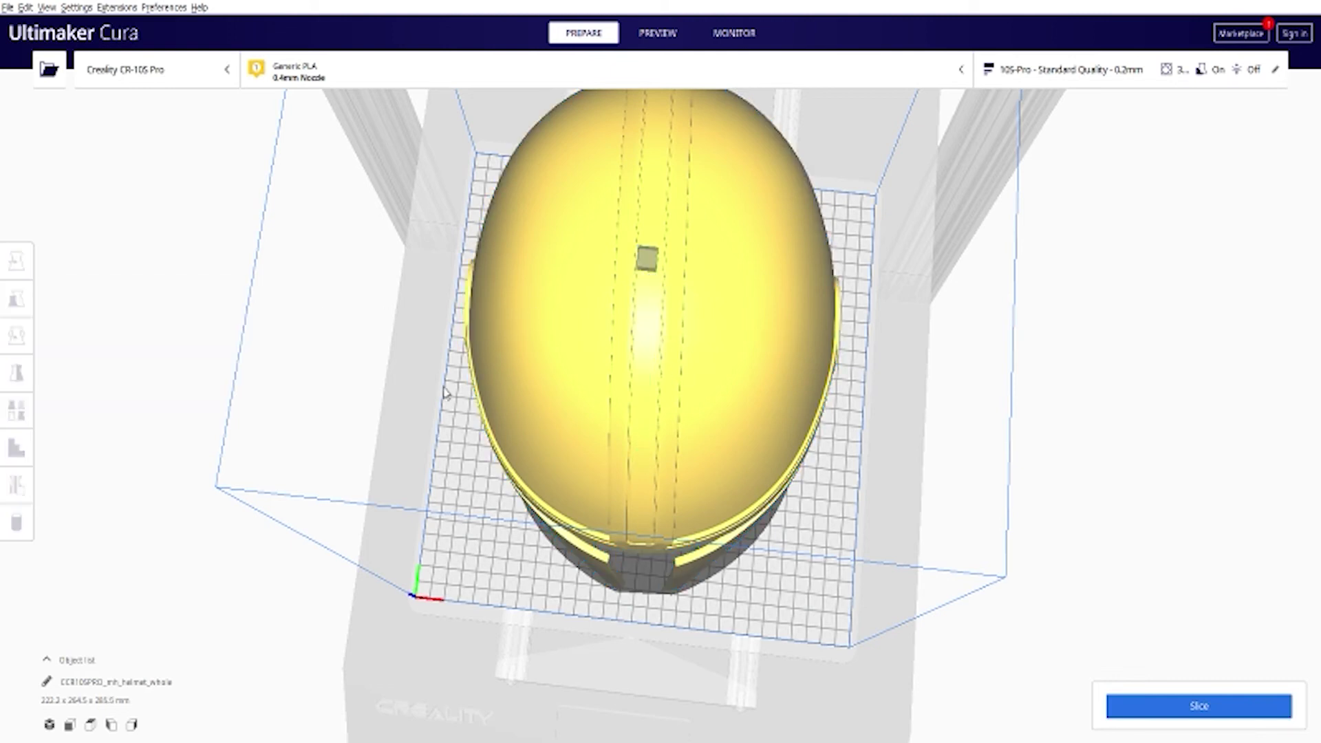
pyautogui.click(645, 262)
pyautogui.doubleClick(165, 298)
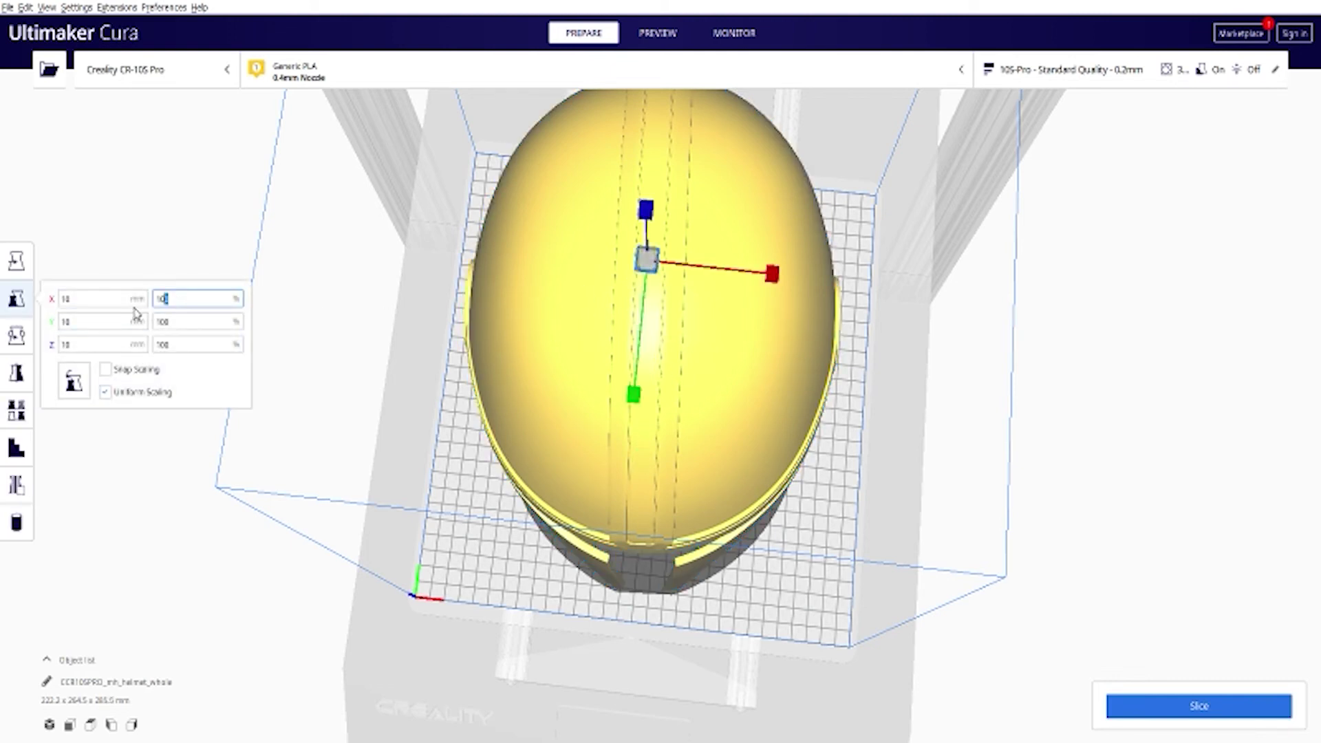
pyautogui.write('2')
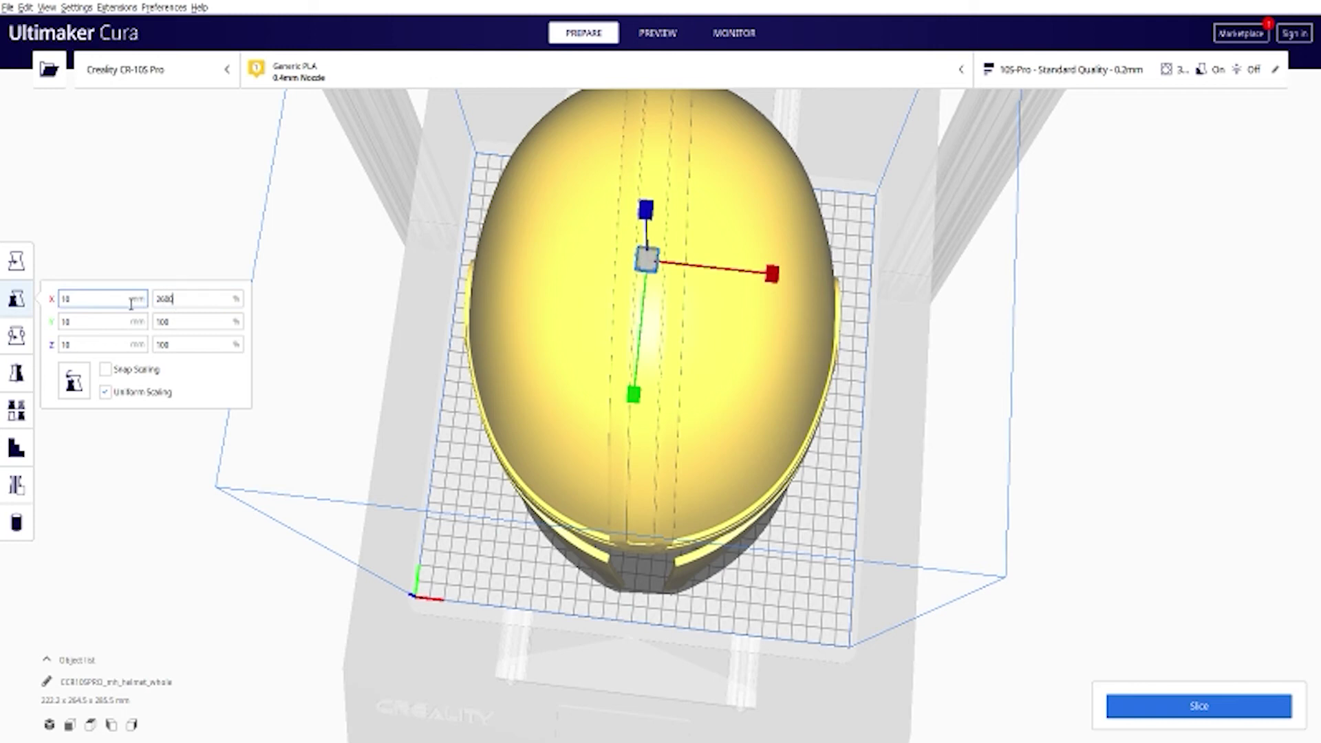
pyautogui.write('000')
pyautogui.press('Return')
# Raise the enlarged blocker box to about Z 174 over the helmet dome.
pyautogui.moveTo(619, 551); pyautogui.dragTo(835, 363, button='right')
pyautogui.scroll(-2, 470, 457)
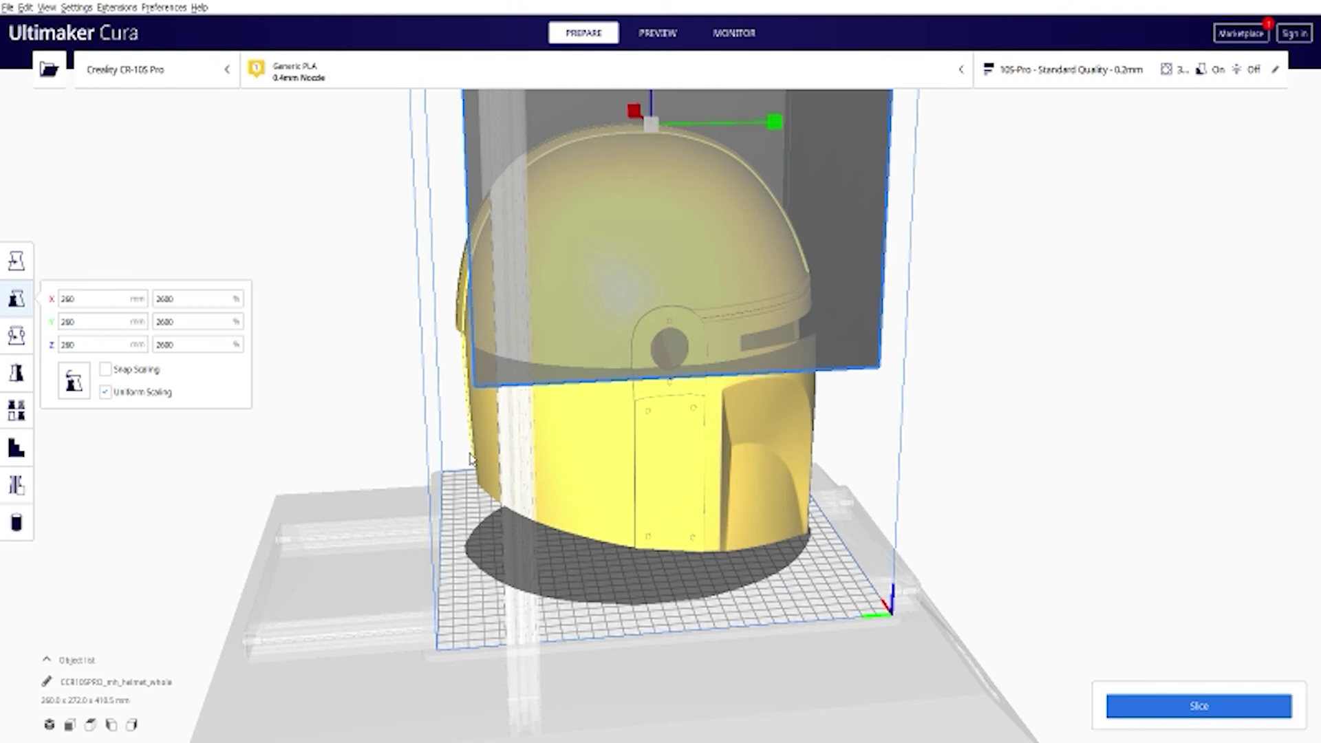
pyautogui.scroll(-3, 470, 457)
pyautogui.moveTo(545, 479); pyautogui.dragTo(337, 656, button='right')
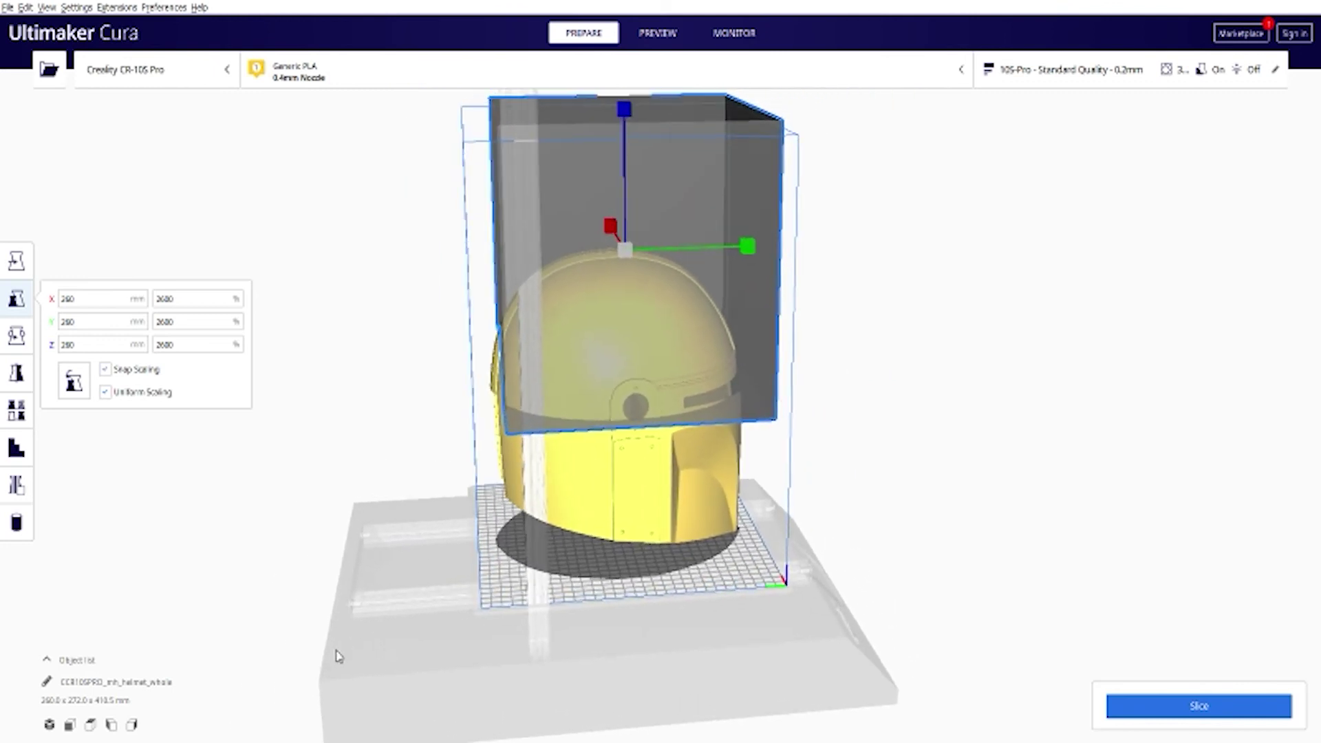
pyautogui.press('t')
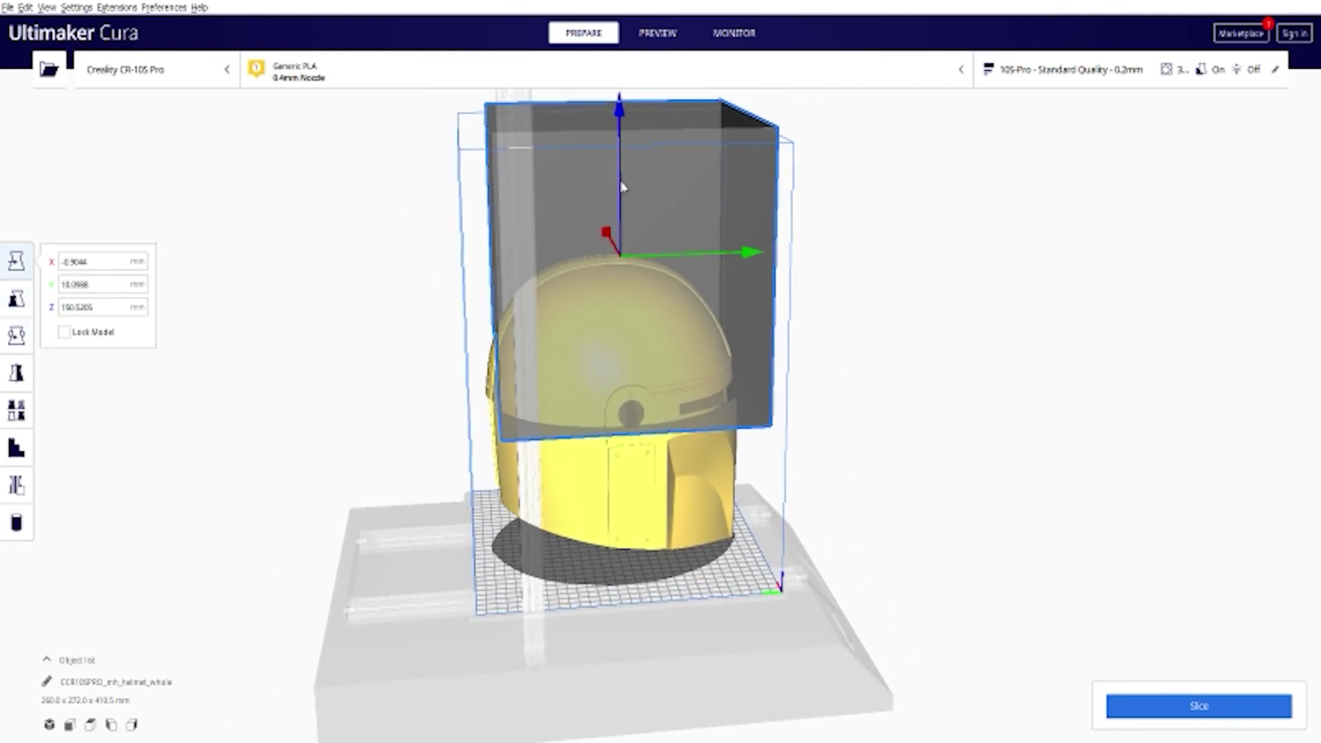
pyautogui.moveTo(621, 187); pyautogui.dragTo(633, 218)
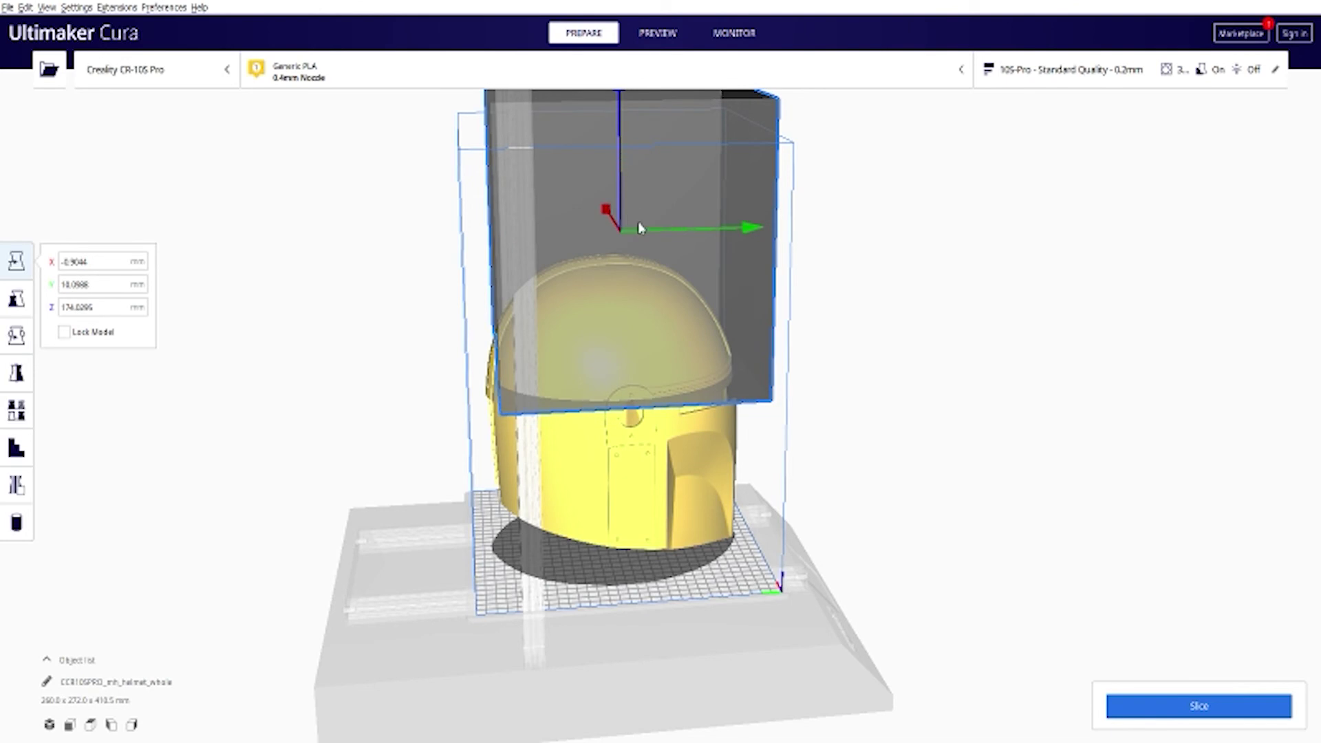
pyautogui.moveTo(638, 221); pyautogui.dragTo(740, 481, button='right')
pyautogui.scroll(5, 740, 480)
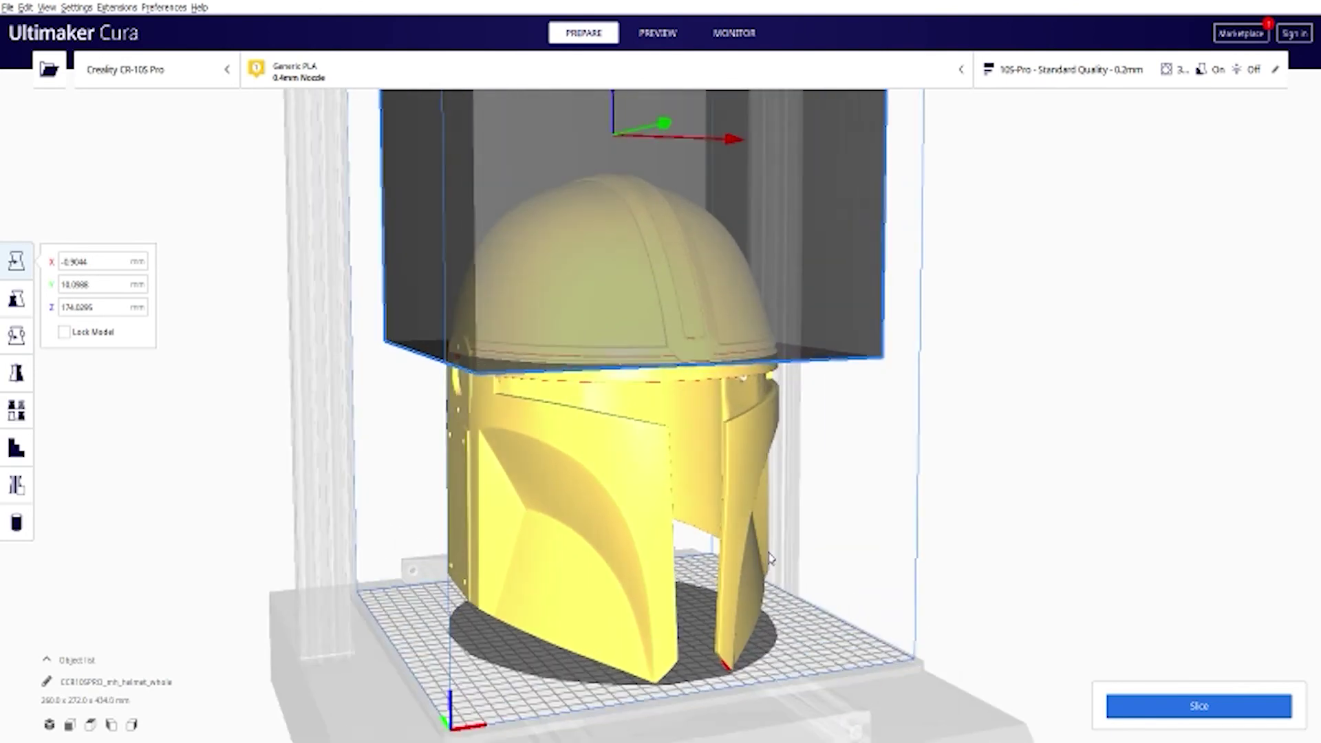
# Check from all sides that the blocker covers the dome, then re-slice the helmet.
pyautogui.moveTo(751, 544); pyautogui.dragTo(621, 481, button='right')
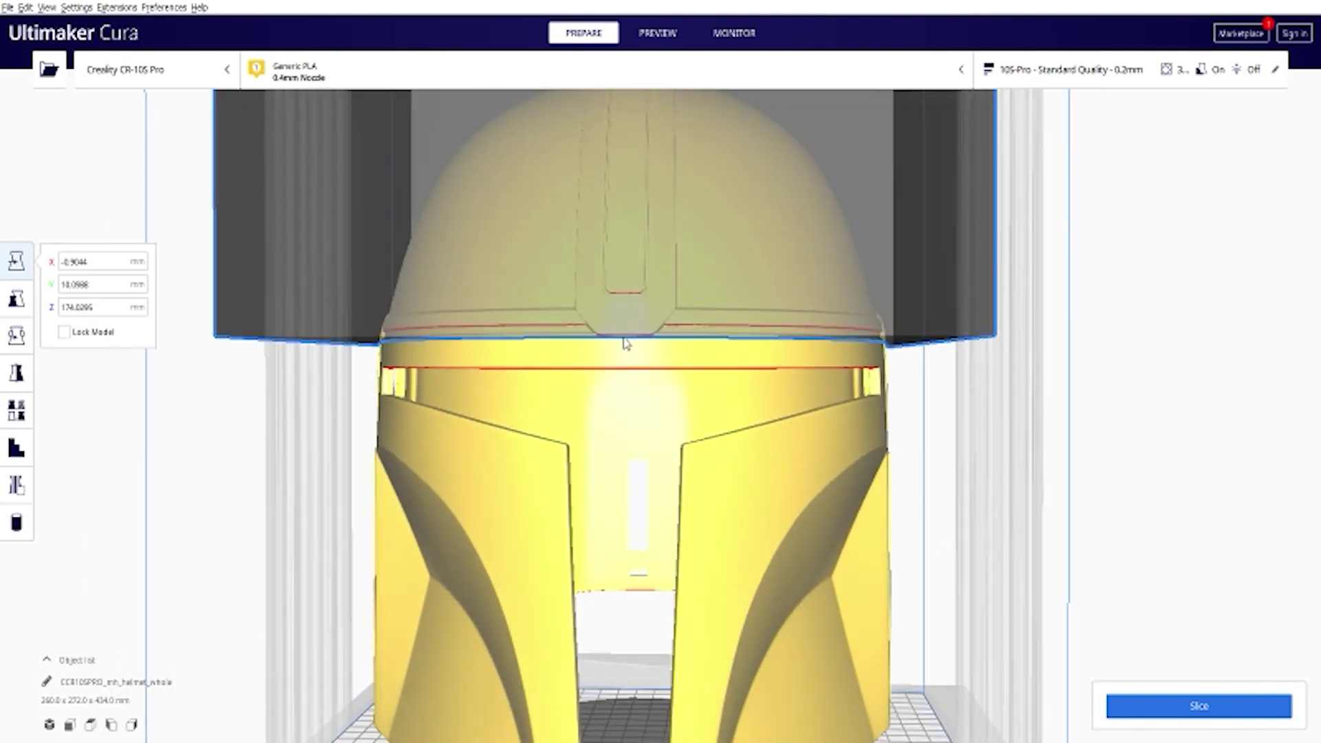
pyautogui.moveTo(542, 394); pyautogui.dragTo(878, 378, button='right')
pyautogui.moveTo(655, 352); pyautogui.dragTo(254, 413, button='right')
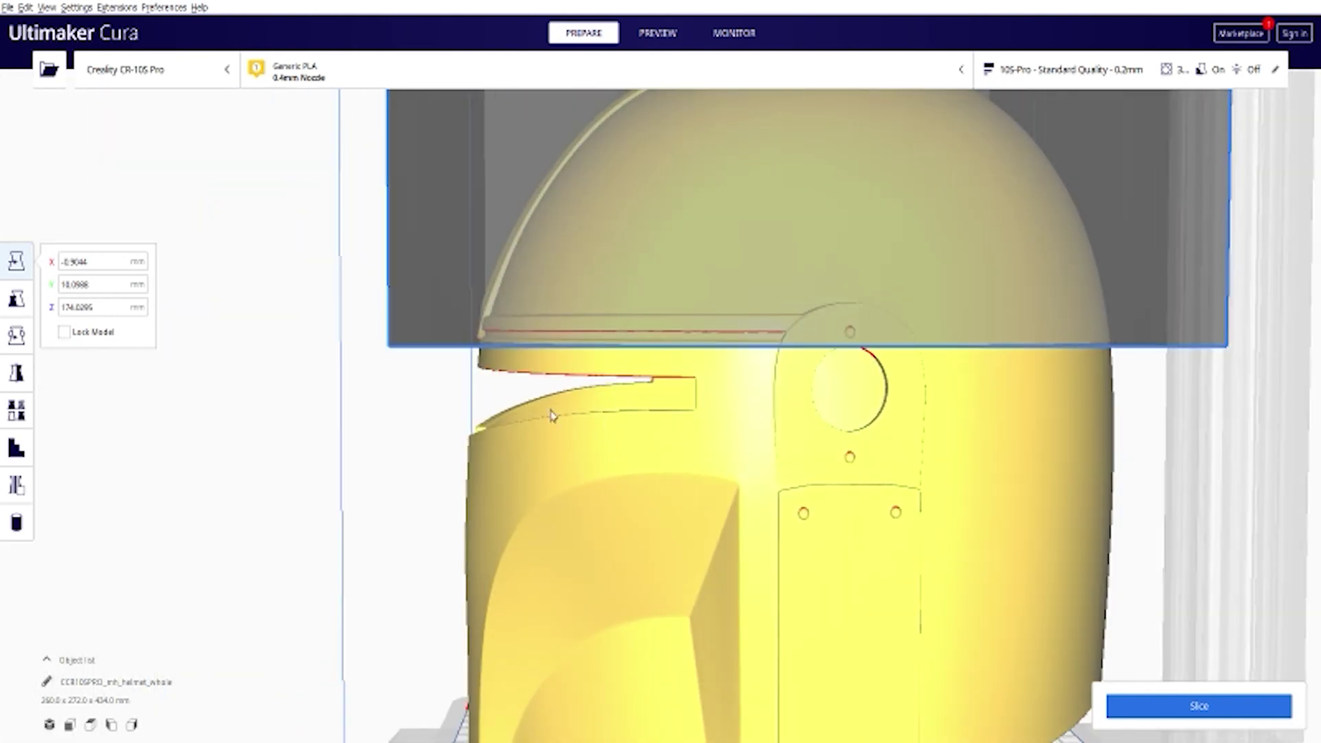
pyautogui.moveTo(571, 407); pyautogui.dragTo(1317, 377, button='right')
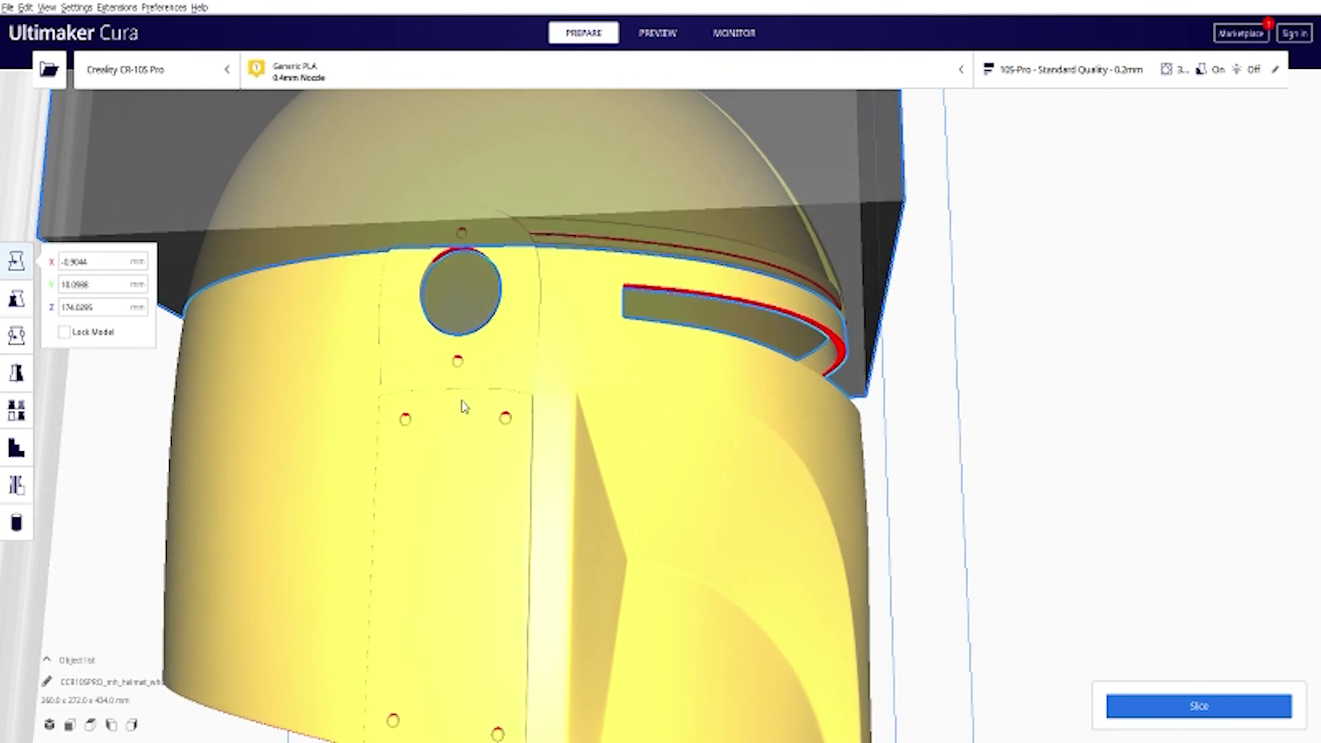
pyautogui.moveTo(463, 404); pyautogui.dragTo(600, 351, button='right')
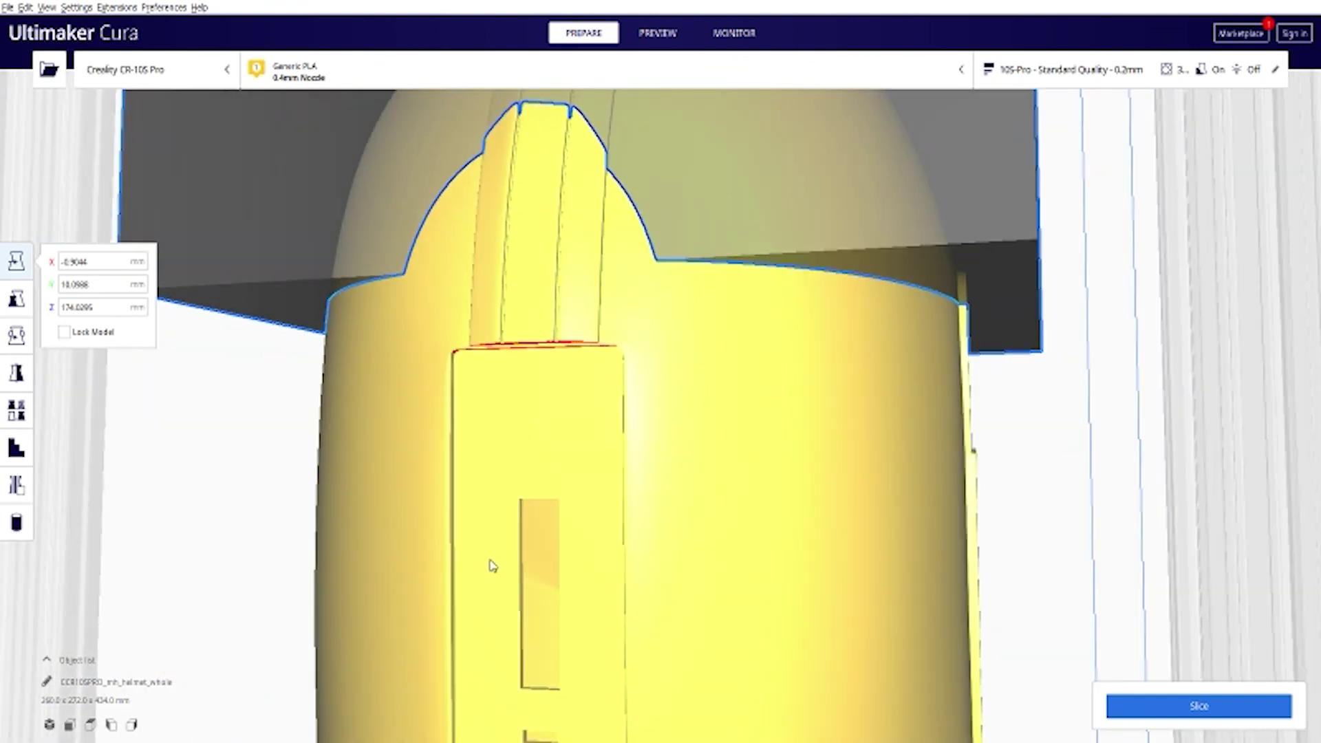
pyautogui.moveTo(600, 401); pyautogui.dragTo(478, 421, button='right')
pyautogui.scroll(-6, 478, 421)
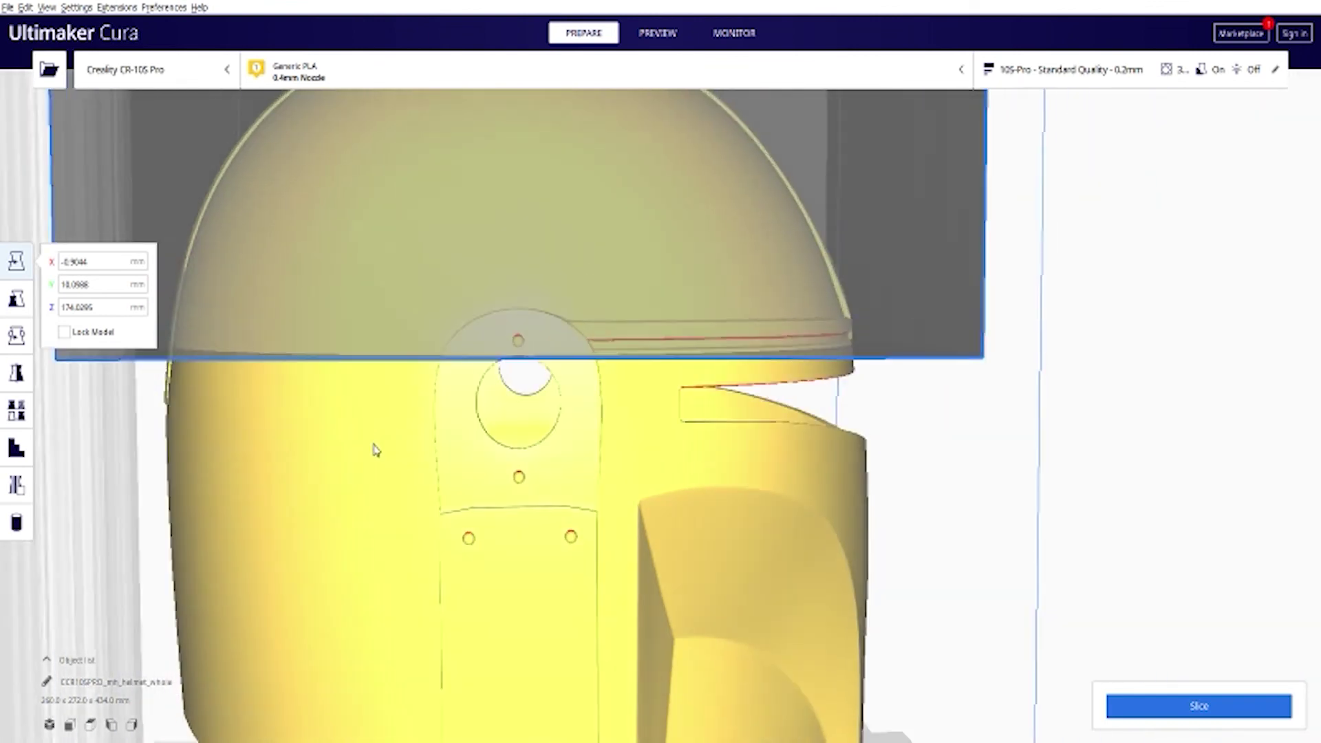
pyautogui.moveTo(539, 485); pyautogui.dragTo(671, 600, button='right')
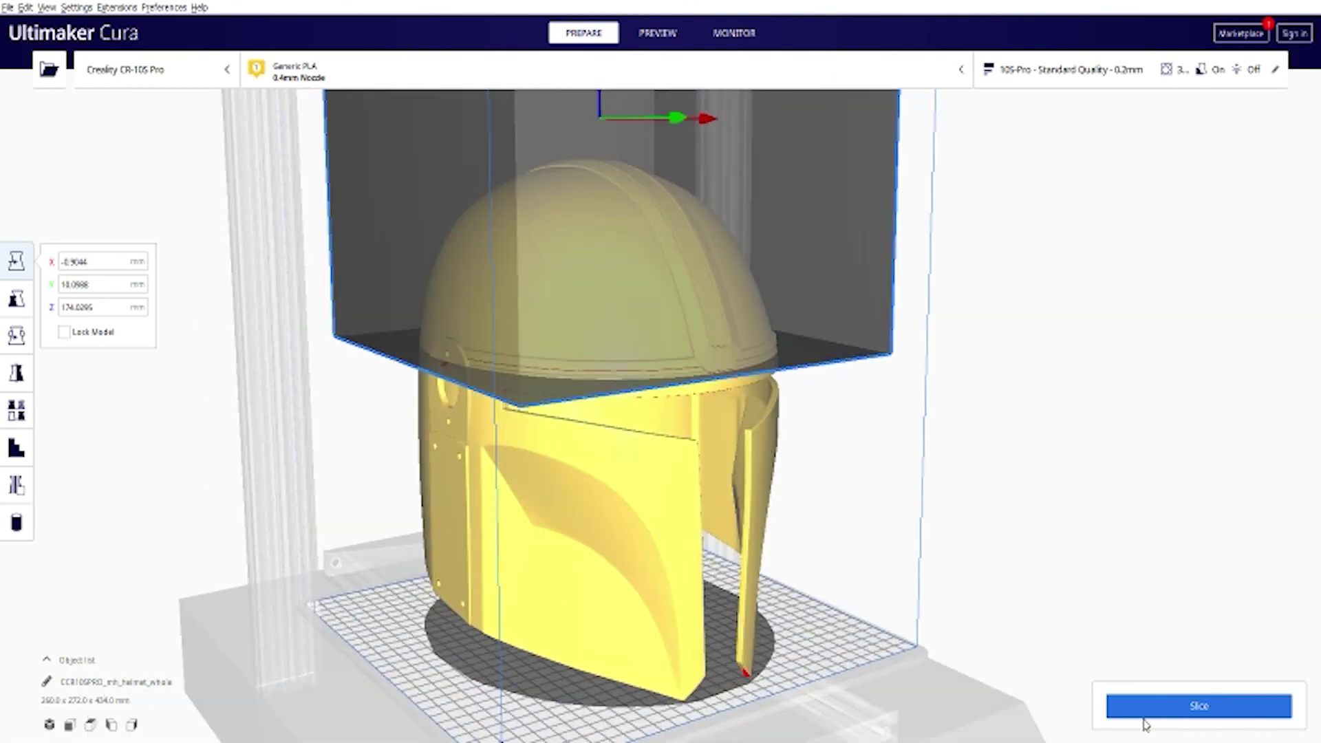
pyautogui.click(1172, 713)
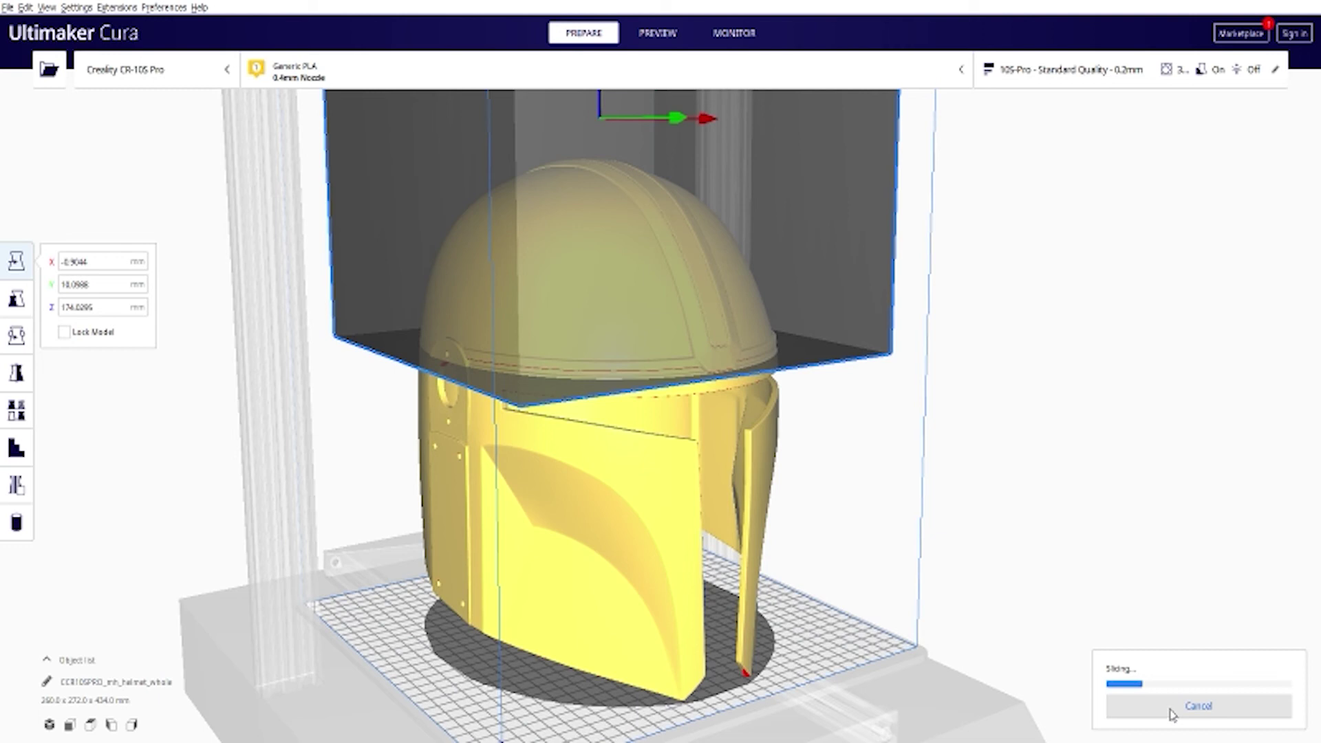
# Replace the CCR10SPRO_mh_helmet_whole job name with a new name beginning 'A'.
pyautogui.moveTo(174, 681); pyautogui.dragTo(43, 698)
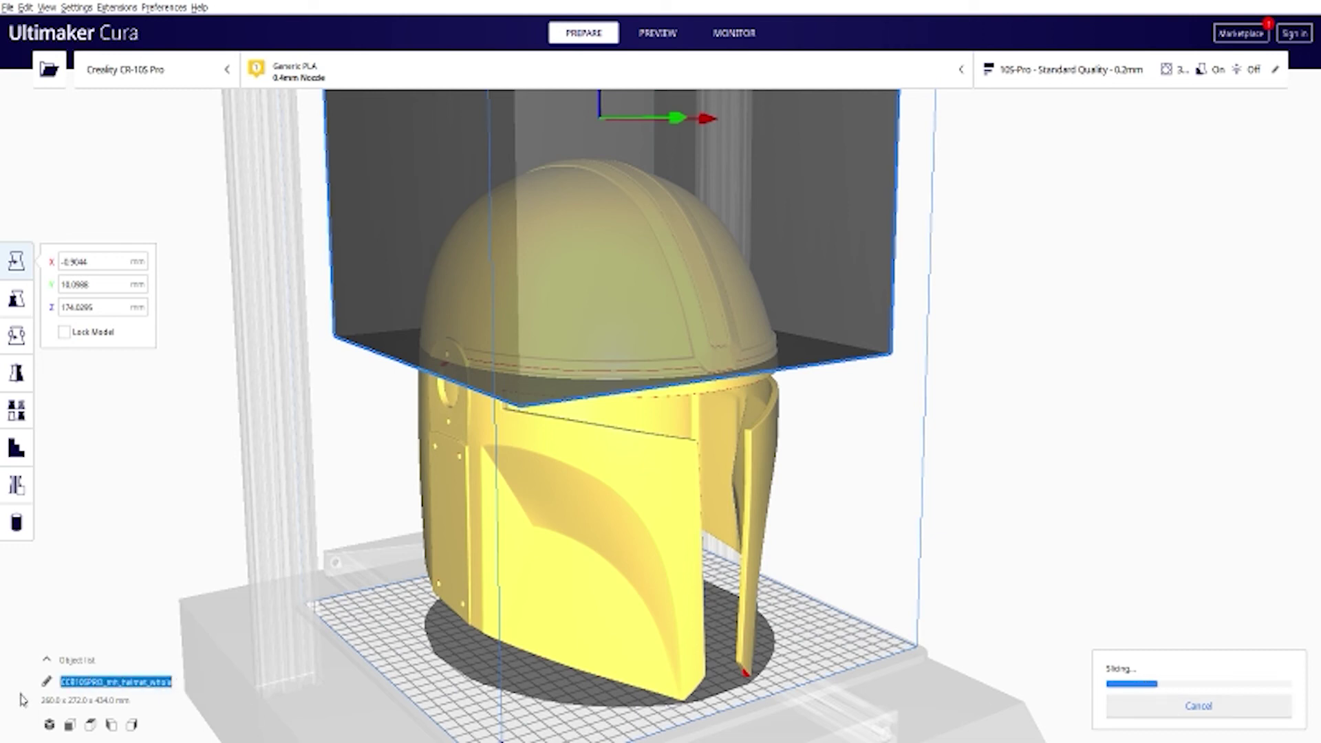
pyautogui.write('ApeMandoNick')
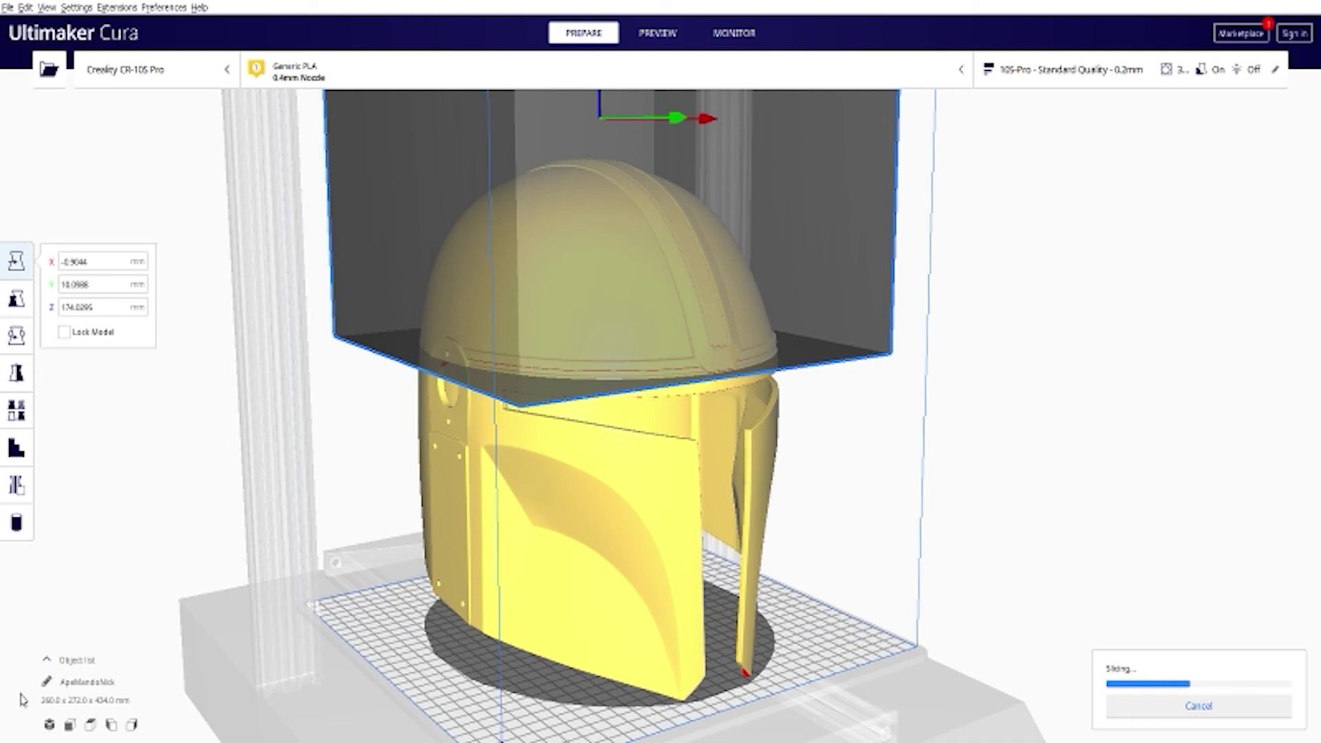
# Orbit around the helmet to inspect the blocker over the dome while slicing finishes.
pyautogui.moveTo(892, 501); pyautogui.dragTo(653, 557, button='right')
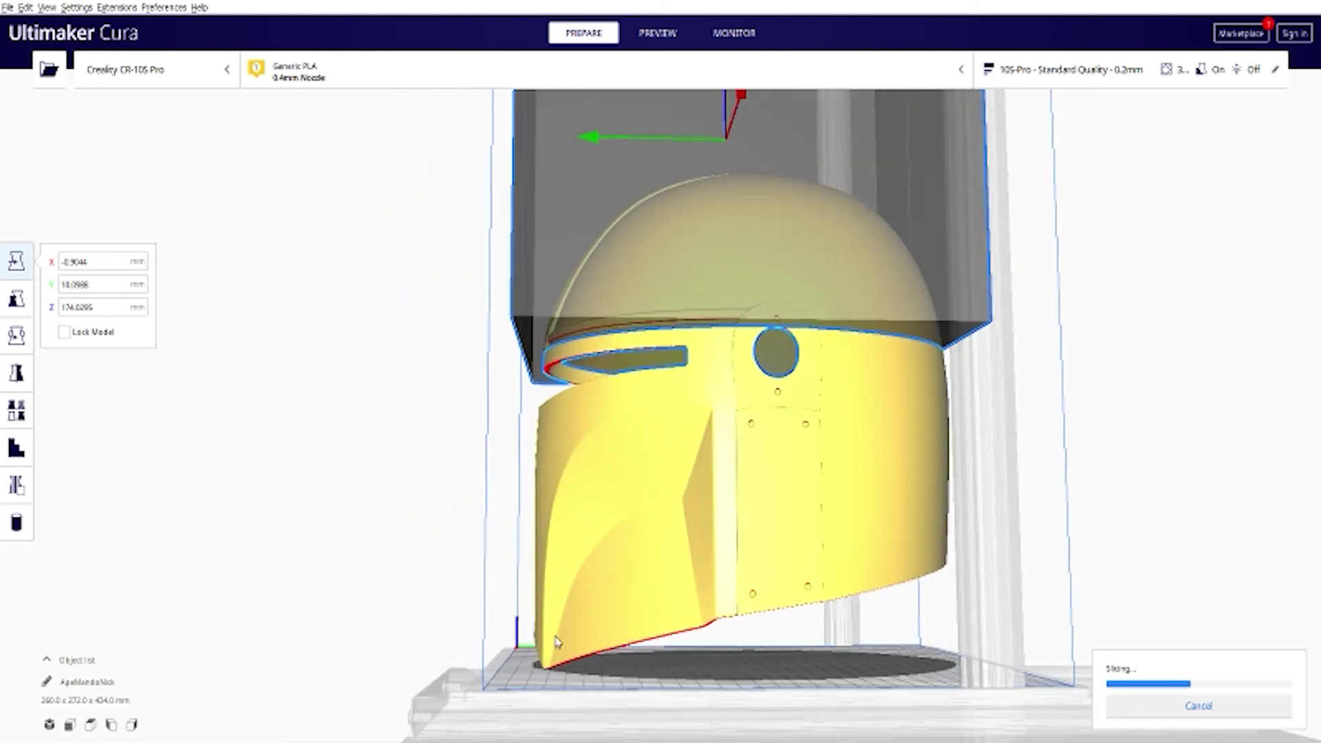
pyautogui.moveTo(598, 413); pyautogui.dragTo(589, 495, button='right')
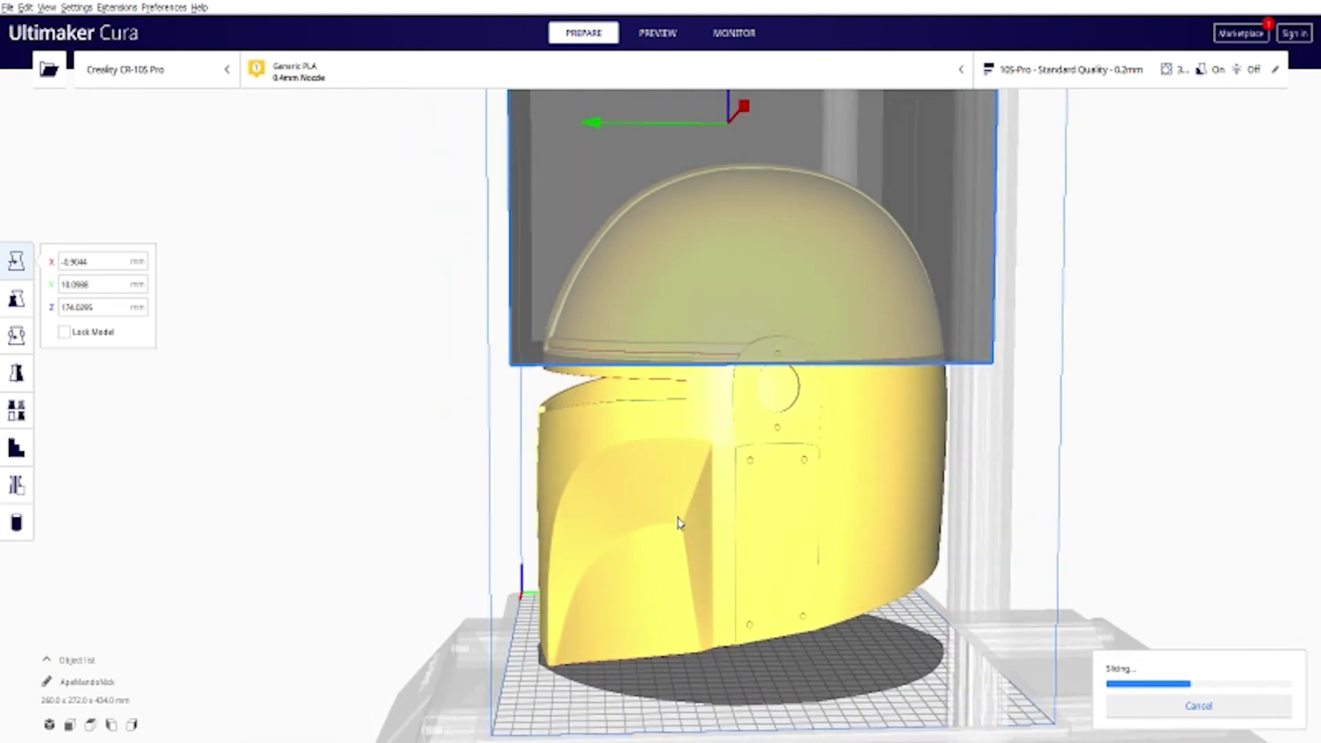
pyautogui.moveTo(589, 510); pyautogui.dragTo(996, 432, button='right')
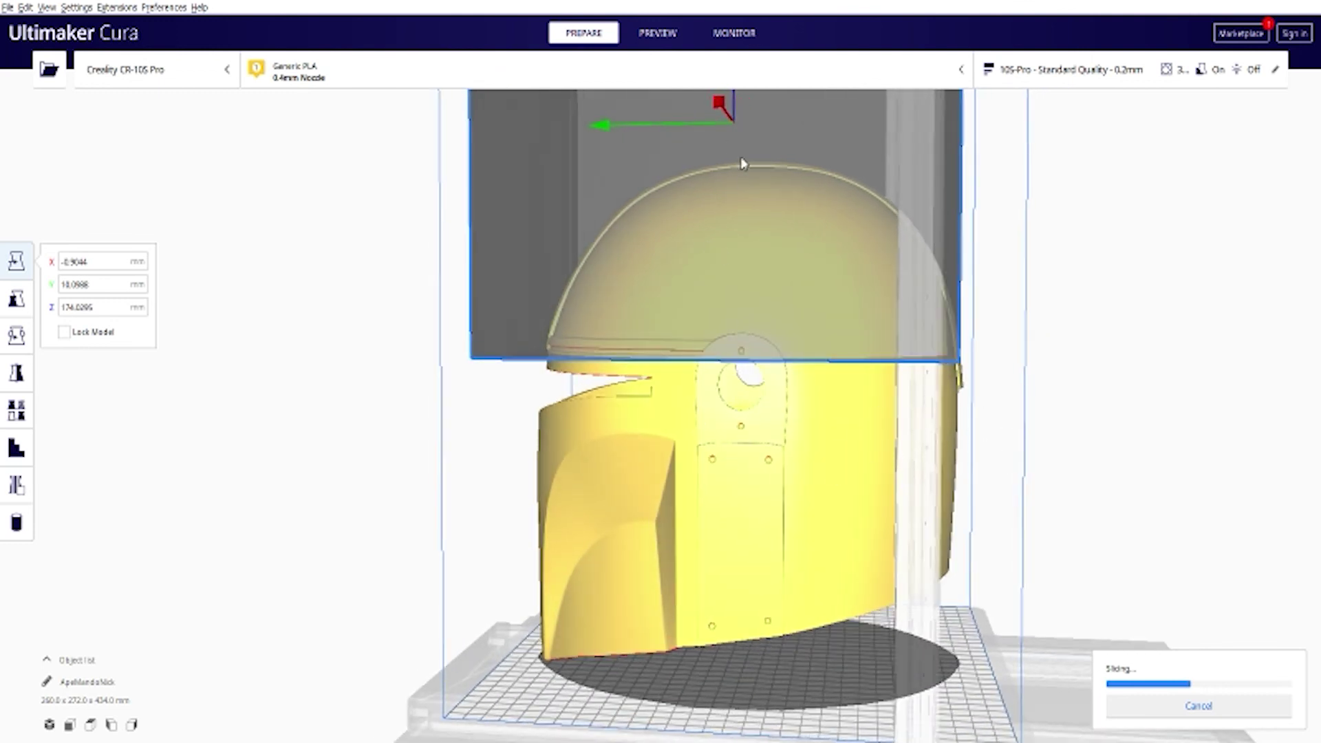
pyautogui.moveTo(757, 409); pyautogui.dragTo(790, 413, button='right')
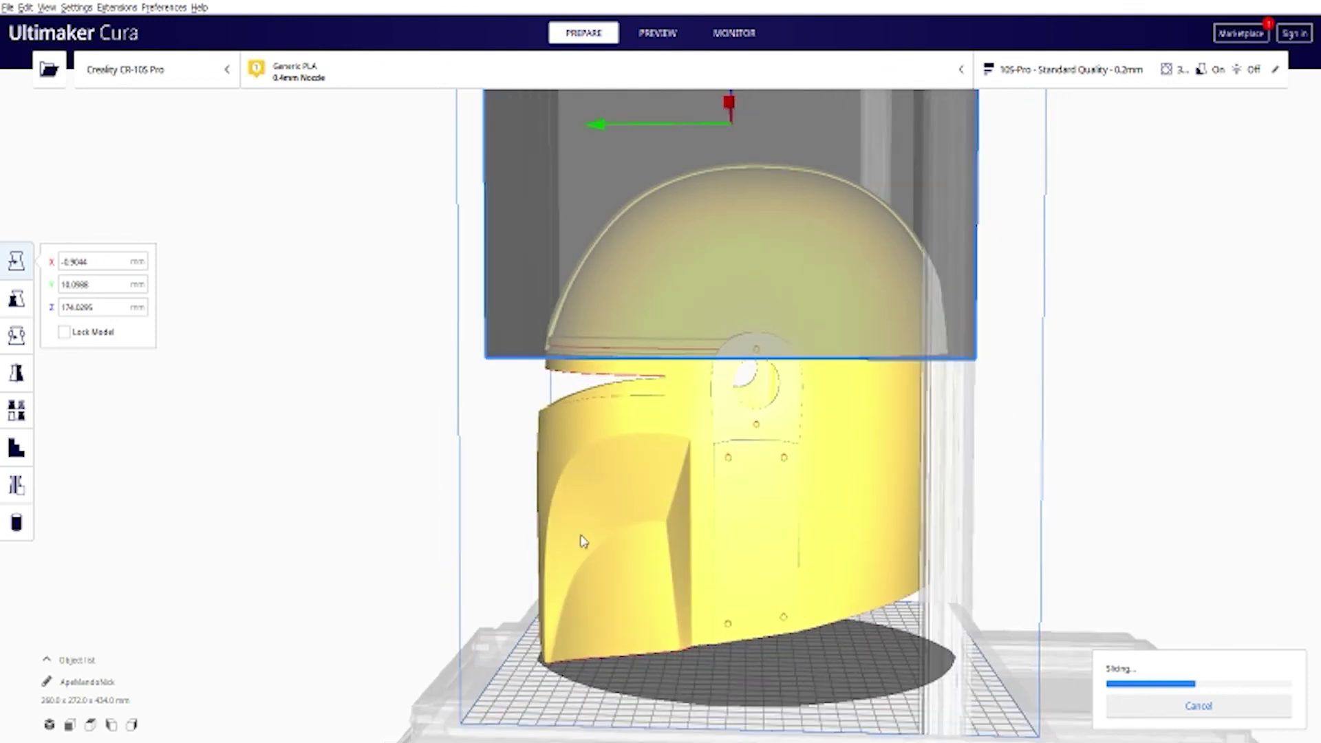
pyautogui.moveTo(581, 539); pyautogui.dragTo(452, 635, button='right')
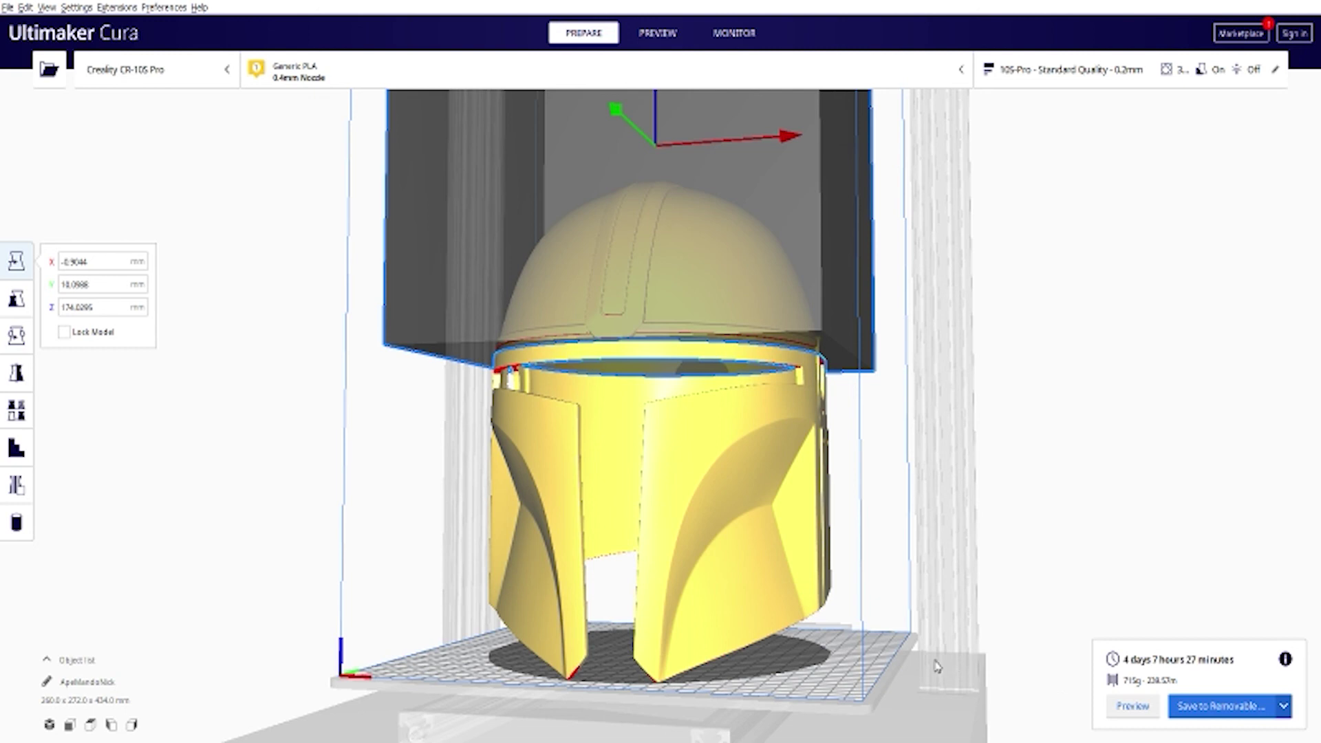
# Save the sliced helmet job to the CR10SPRO (E:) removable drive.
pyautogui.moveTo(943, 667); pyautogui.dragTo(480, 409, button='right')
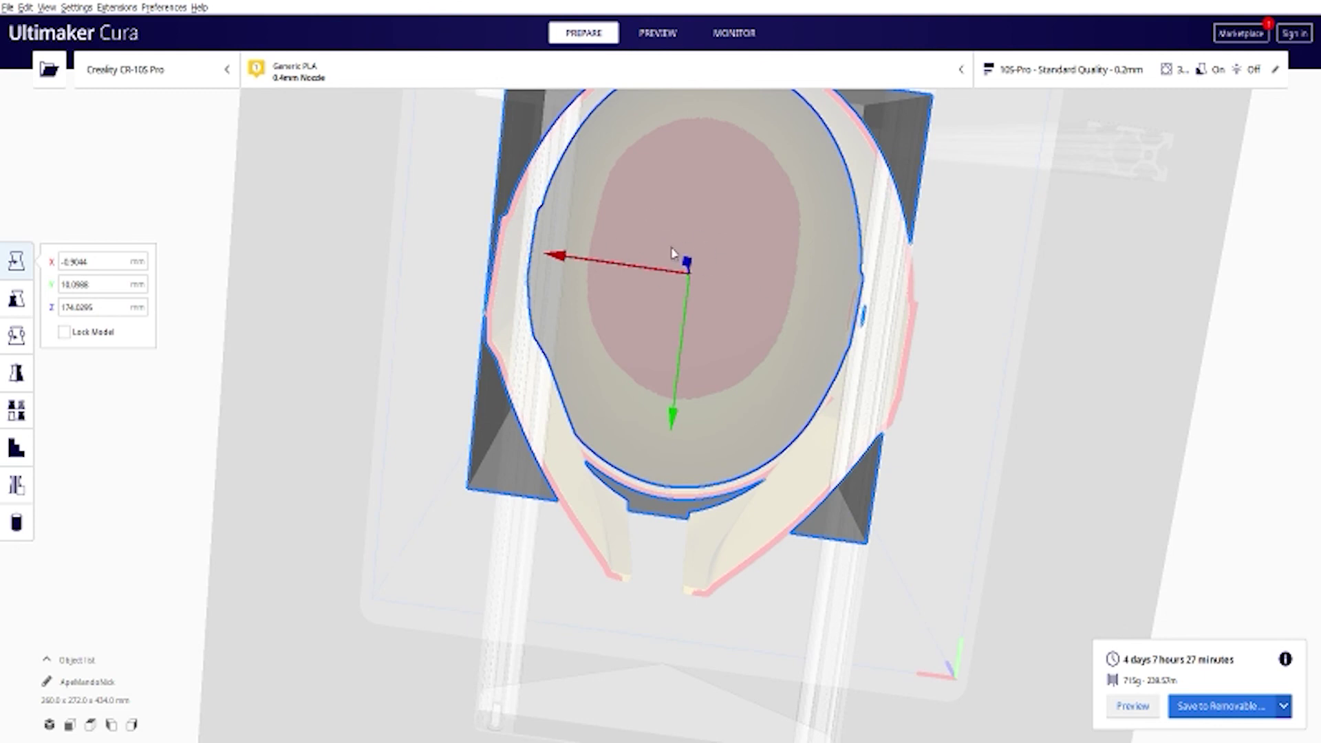
pyautogui.moveTo(896, 548); pyautogui.dragTo(1053, 675, button='right')
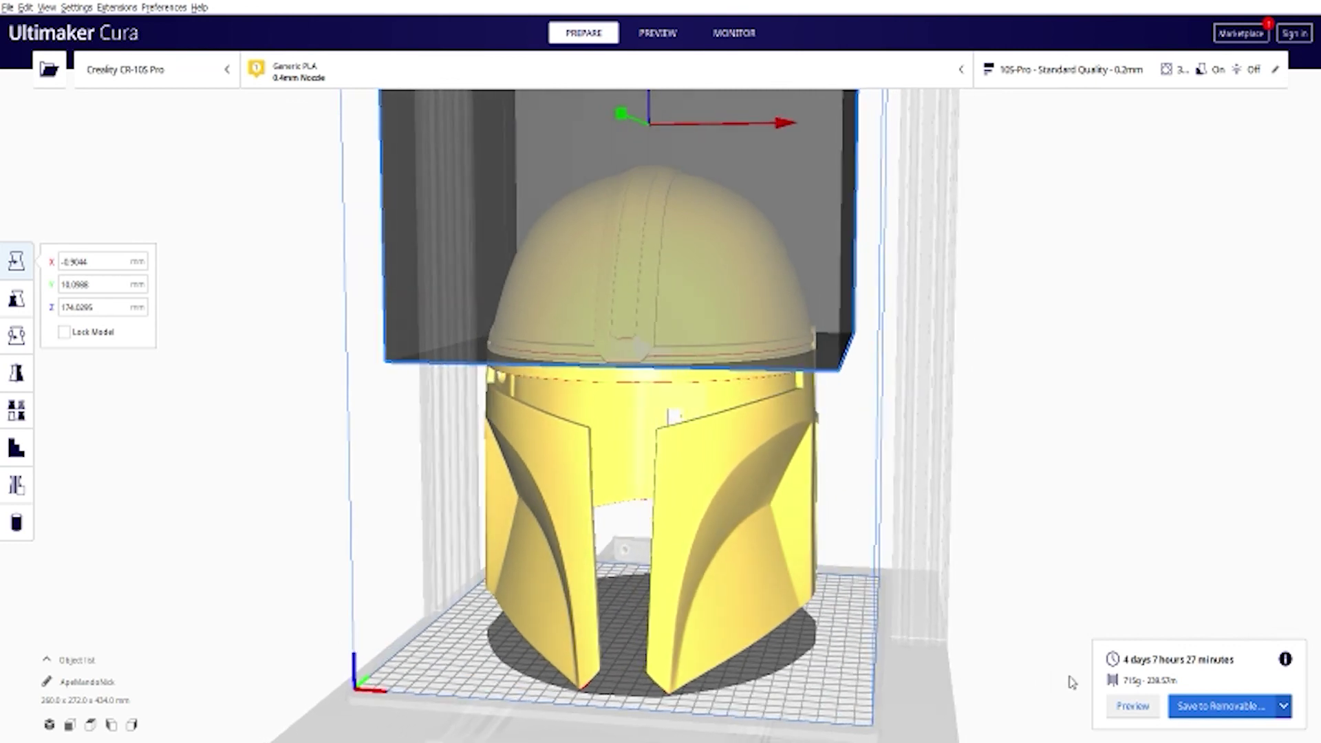
pyautogui.click(1234, 709)
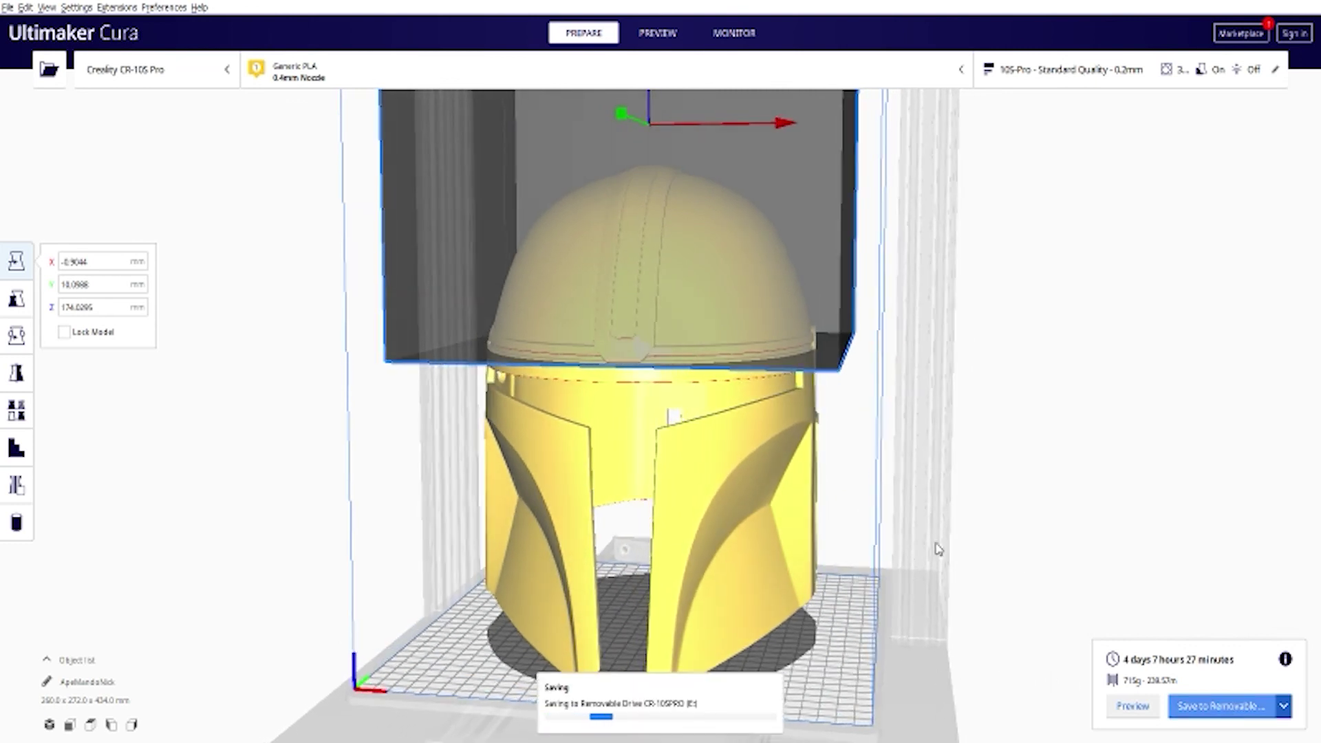